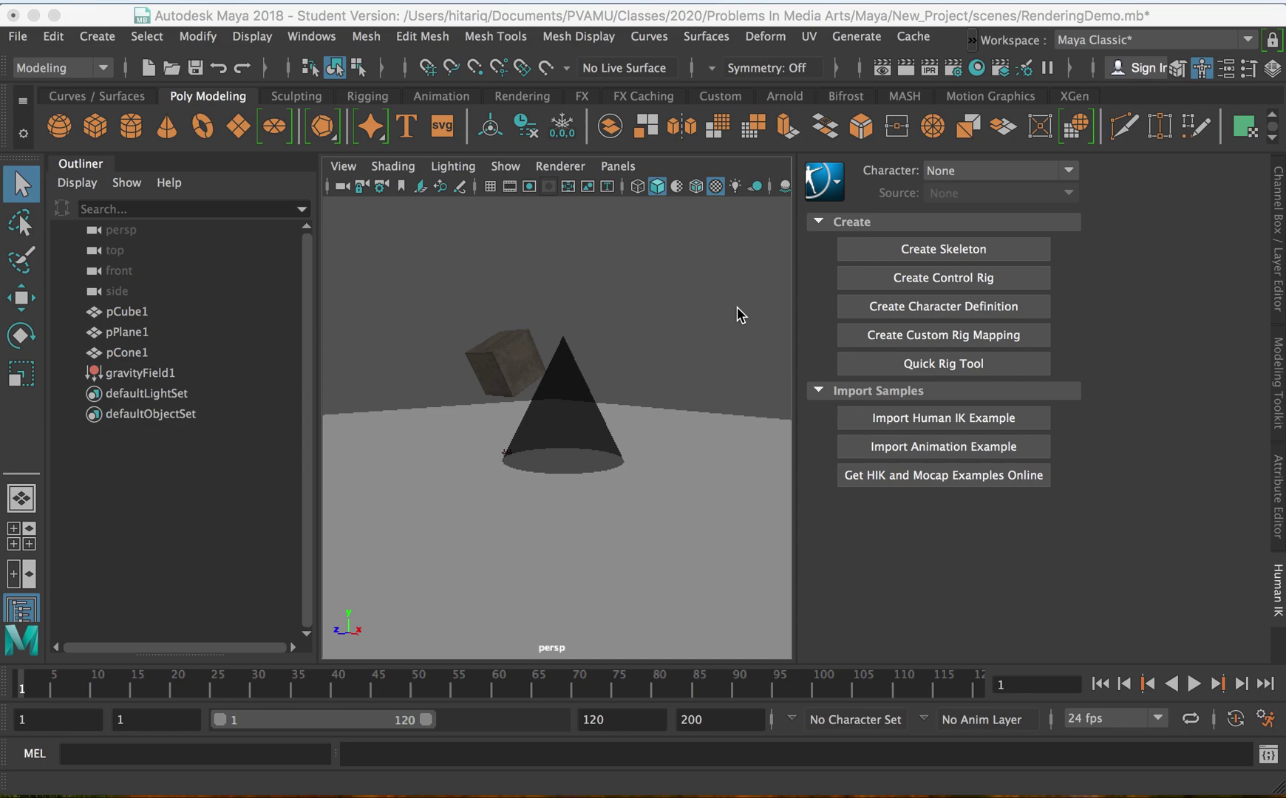
Play the cube's fall animation, then scrub the timeline to around frame 114.
{"action": "left_click", "coordinate": [436, 449]}
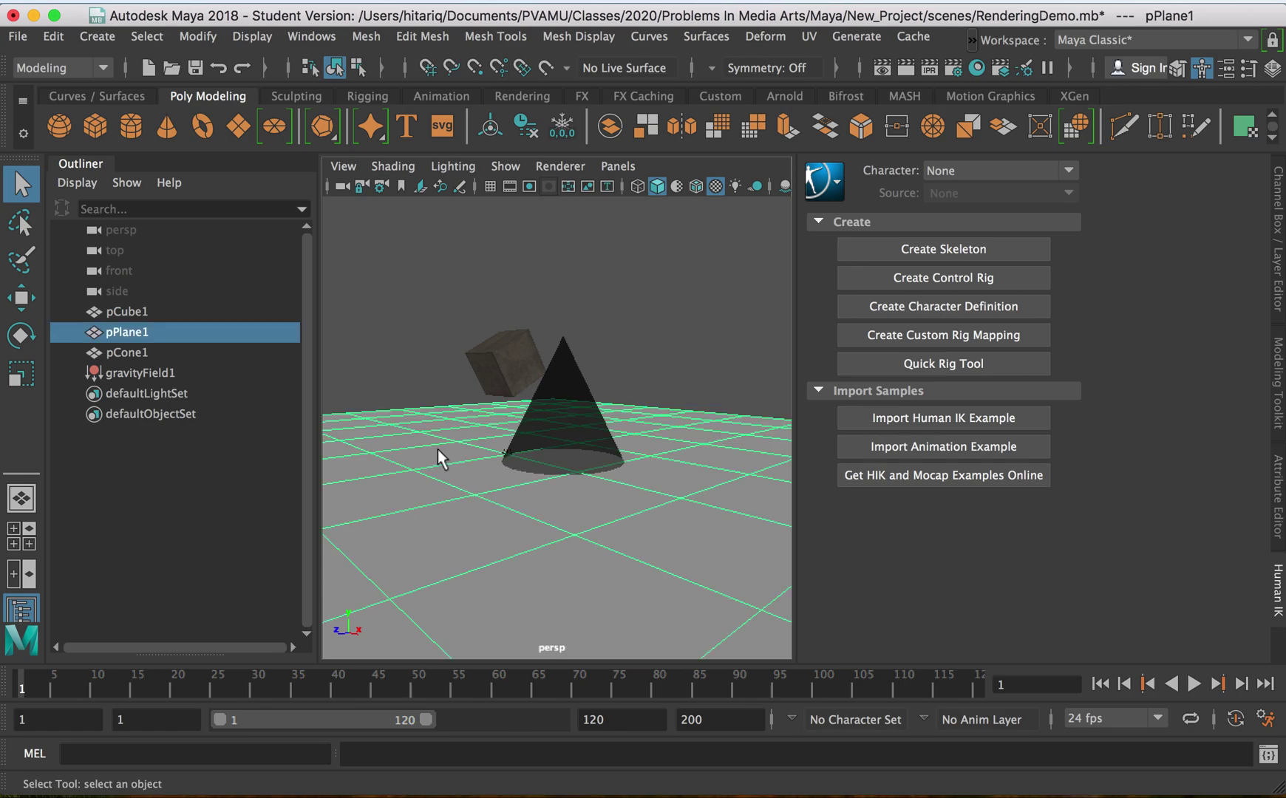
{"action": "left_click", "coordinate": [561, 399]}
{"action": "left_click", "coordinate": [506, 366]}
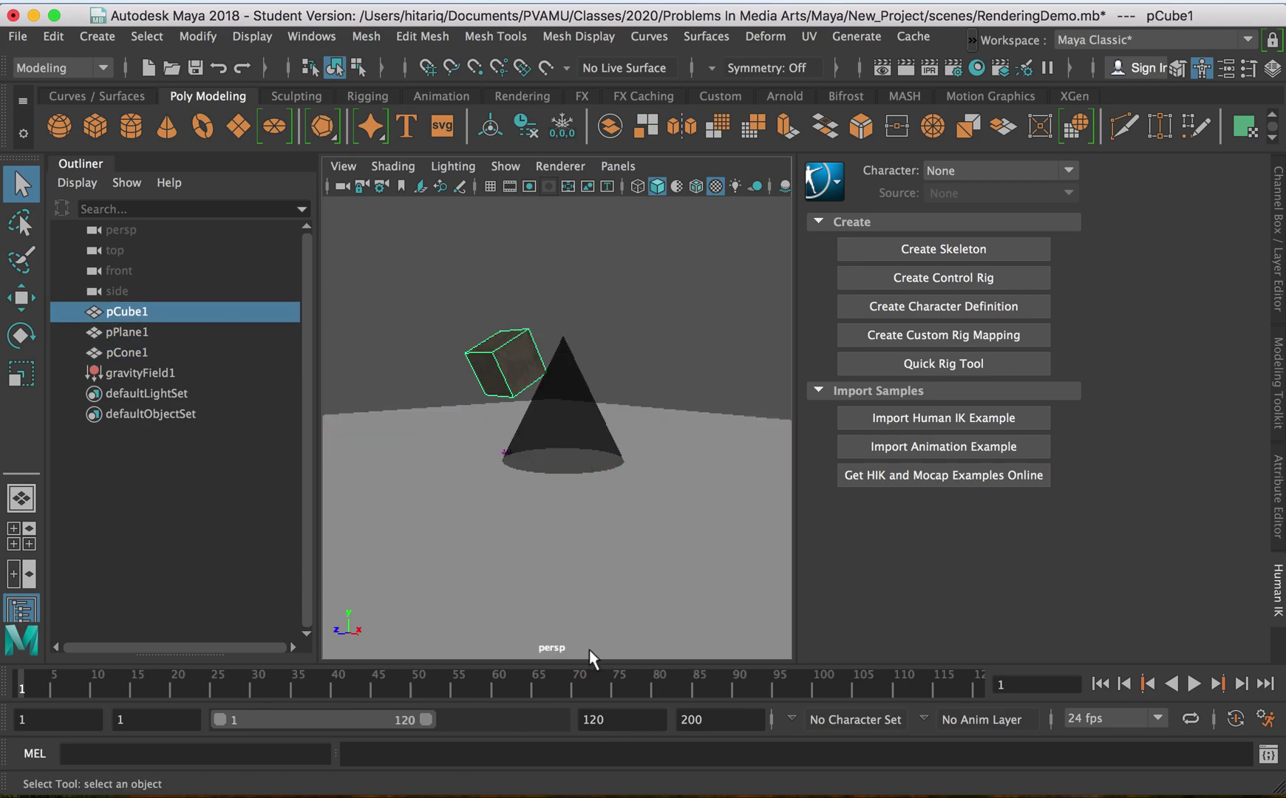
{"action": "key", "text": "alt+v"}
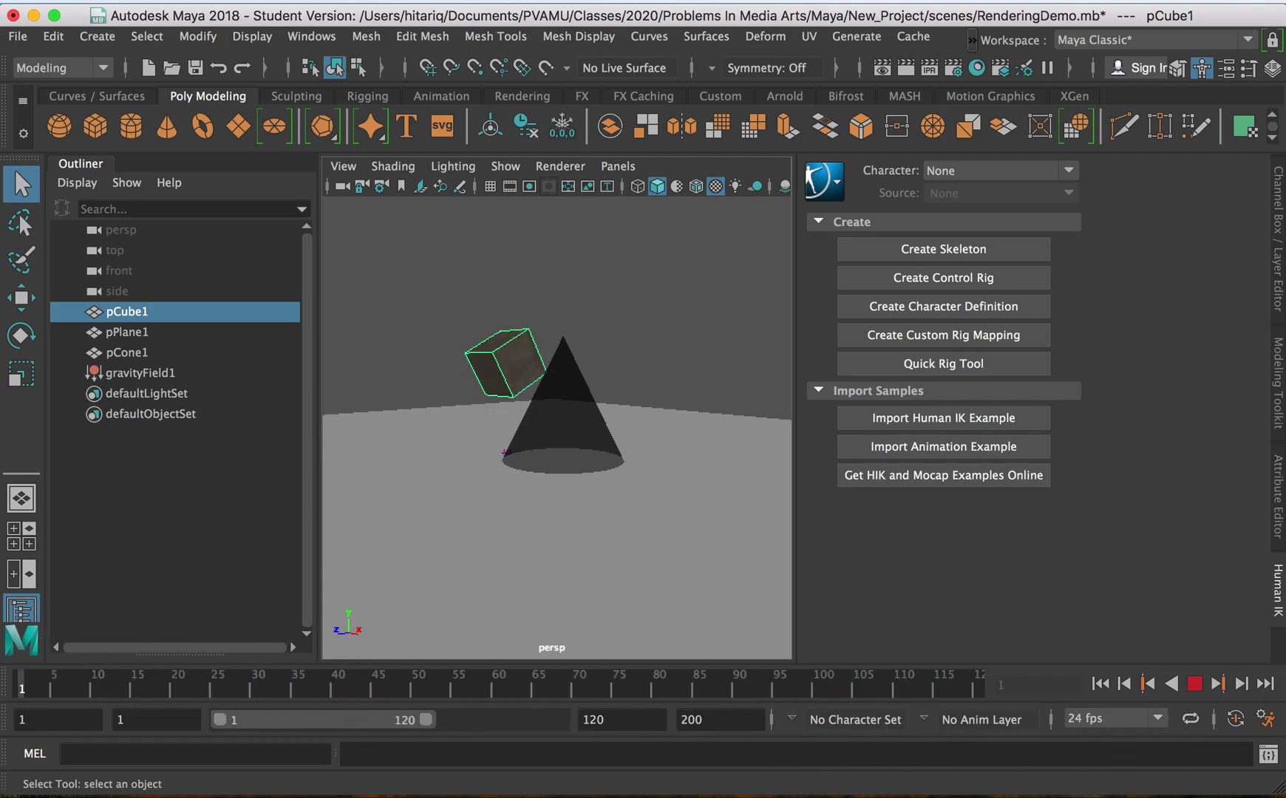
{"action": "key", "text": "alt+v"}
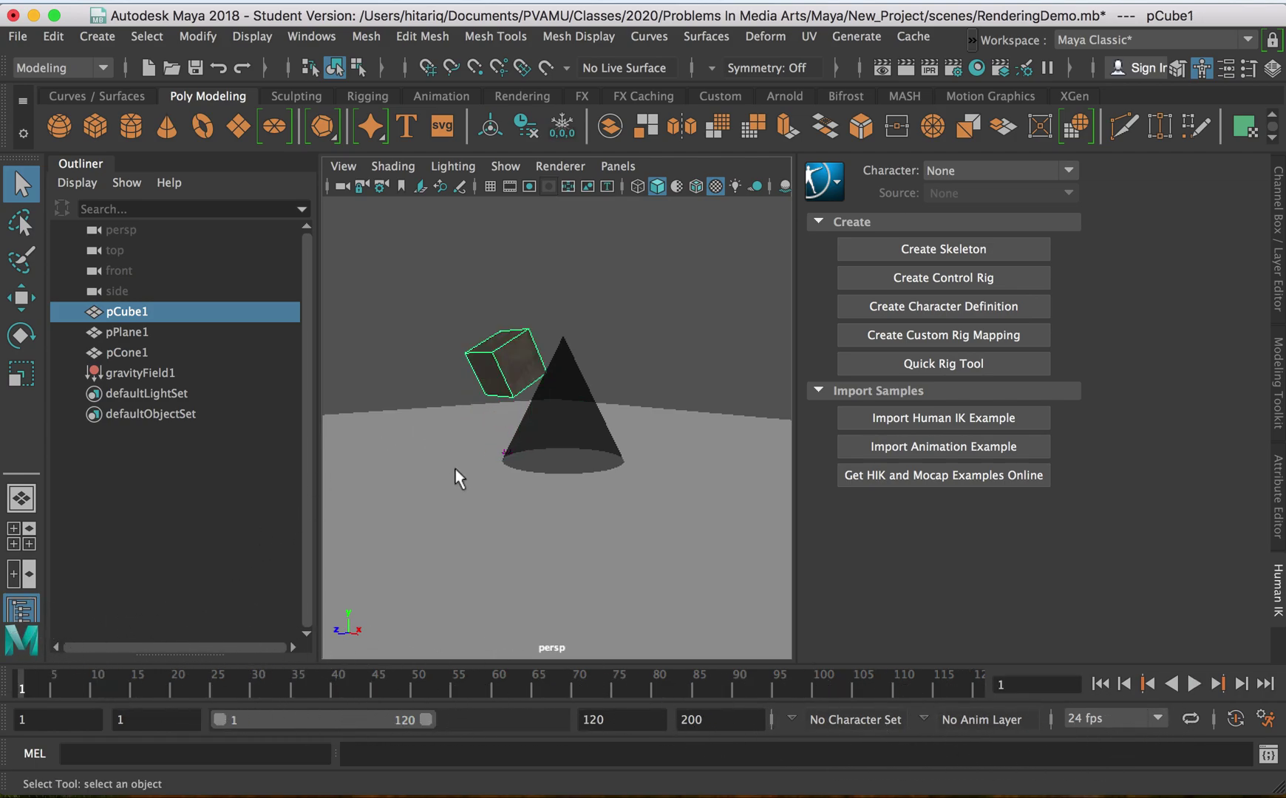
{"action": "left_click", "coordinate": [673, 433]}
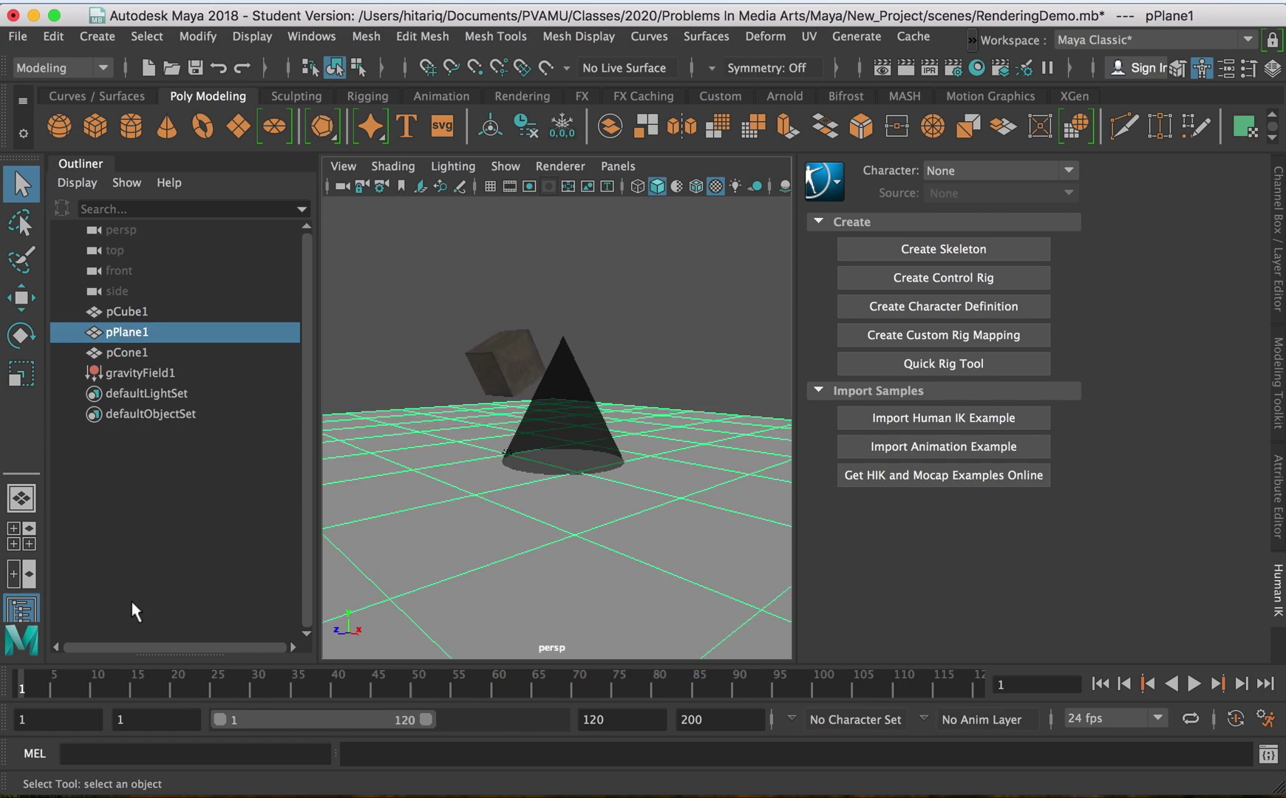
{"action": "mouse_move", "coordinate": [22, 688]}
{"action": "left_mouse_down"}
{"action": "mouse_move", "coordinate": [993, 684]}
{"action": "mouse_move", "coordinate": [22, 686]}
{"action": "left_mouse_up"}
Open the Arnold RenderView window from the Arnold menu.
{"action": "left_click", "coordinate": [974, 34]}
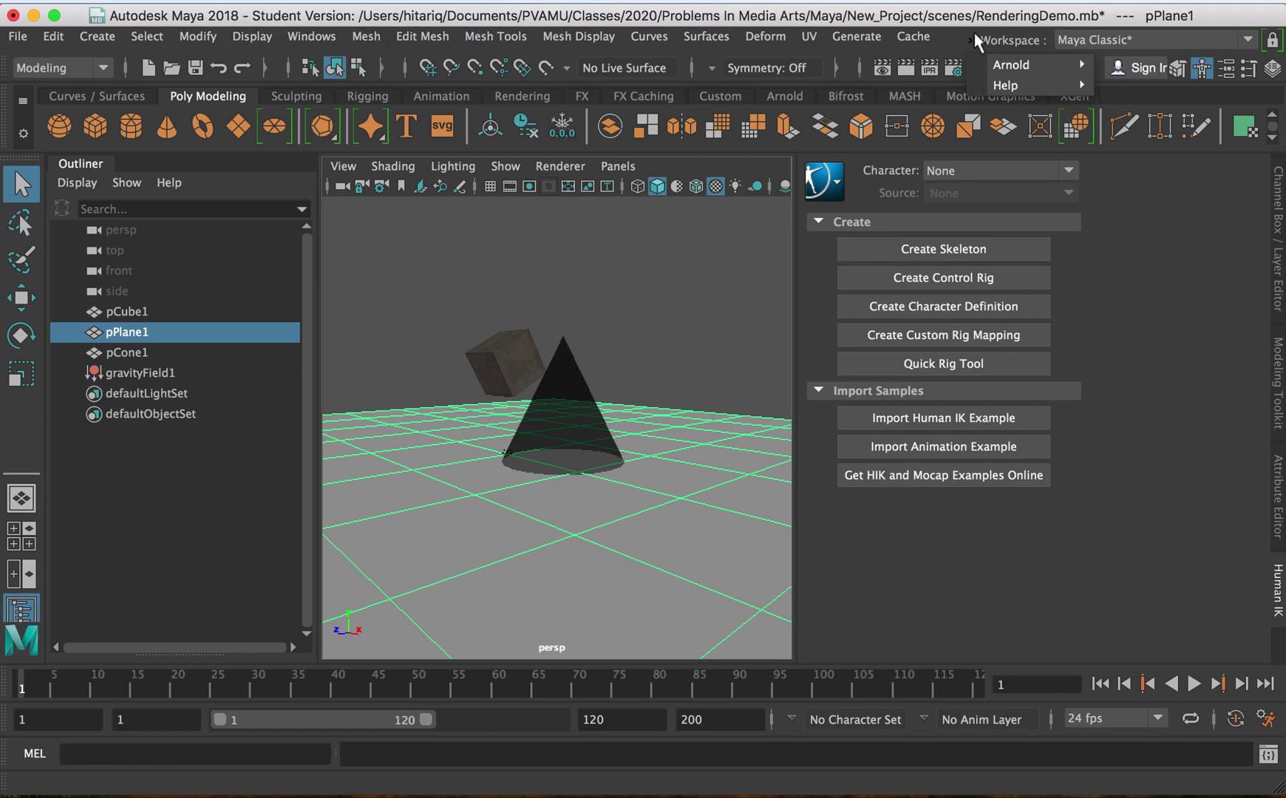
{"action": "mouse_move", "coordinate": [1019, 68]}
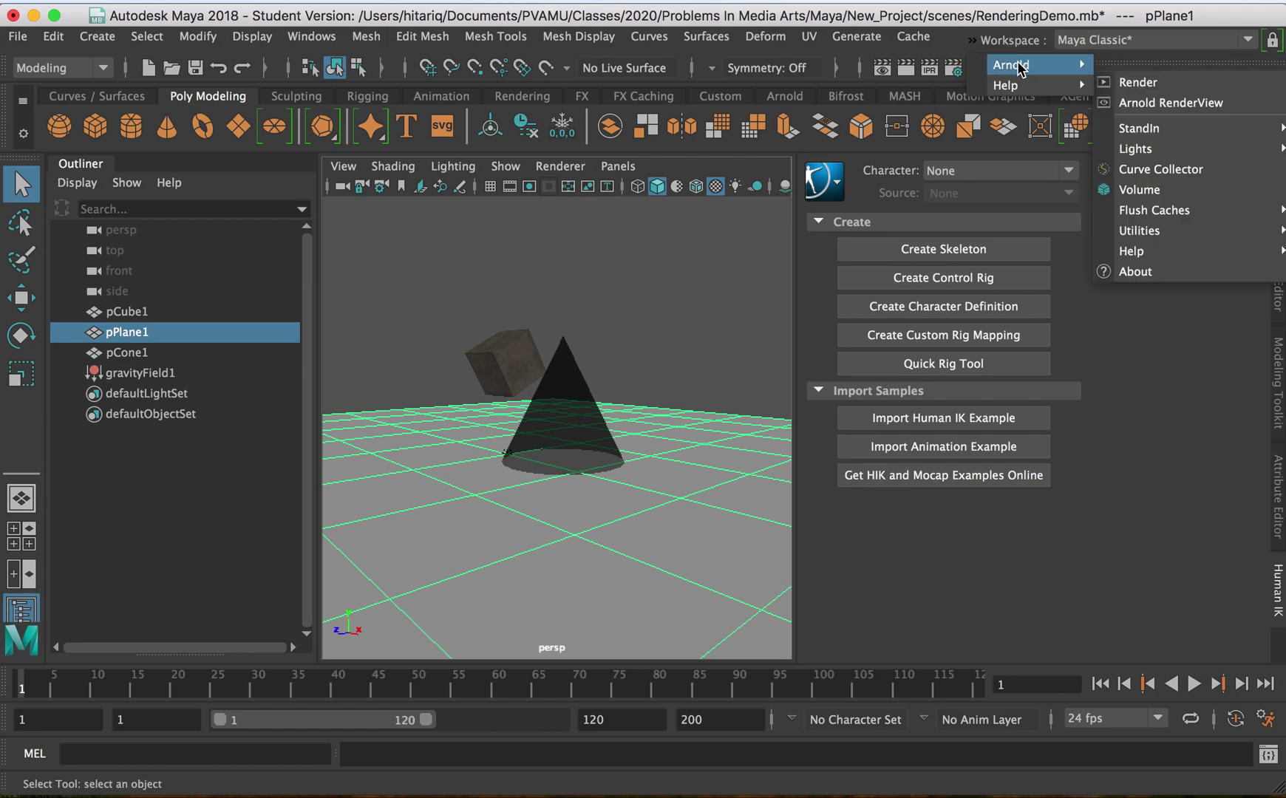
{"action": "left_click", "coordinate": [1238, 110]}
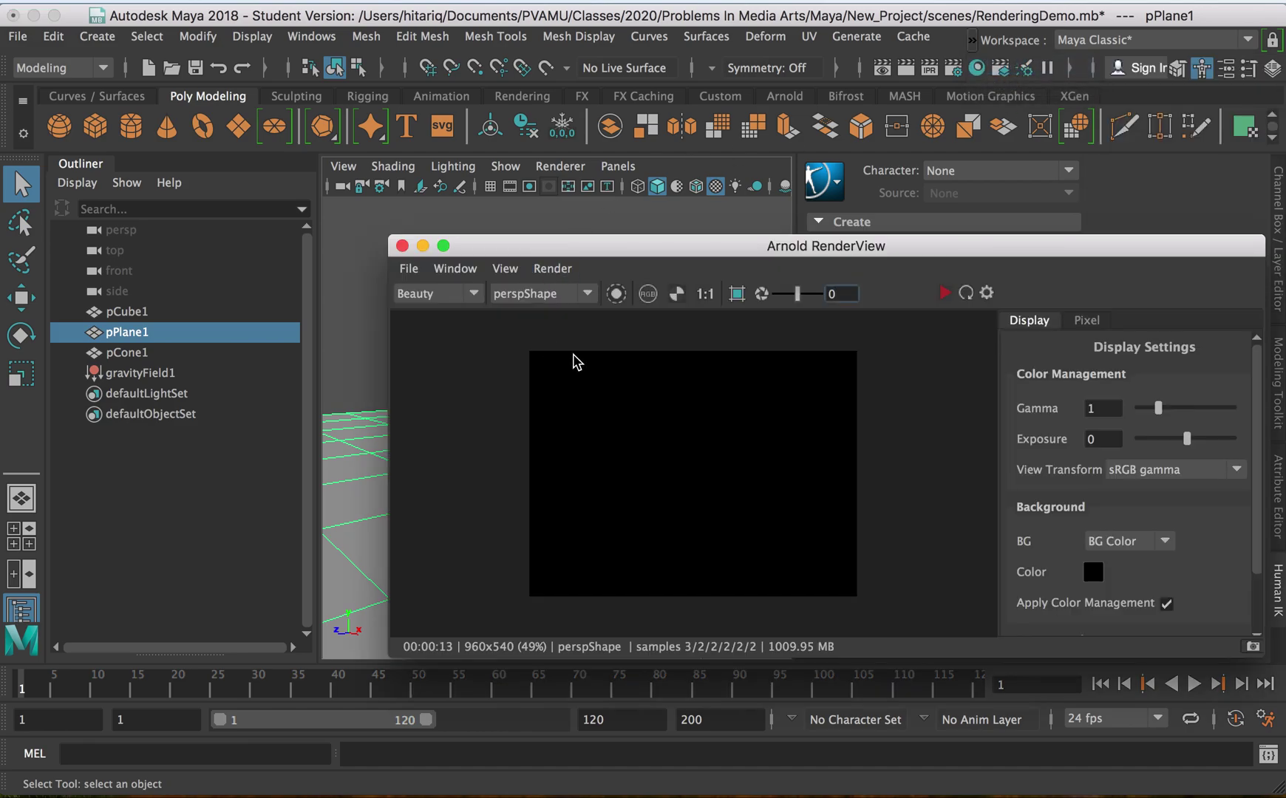
{"action": "left_click_drag", "start_coordinate": [956, 248], "coordinate": [619, 219]}
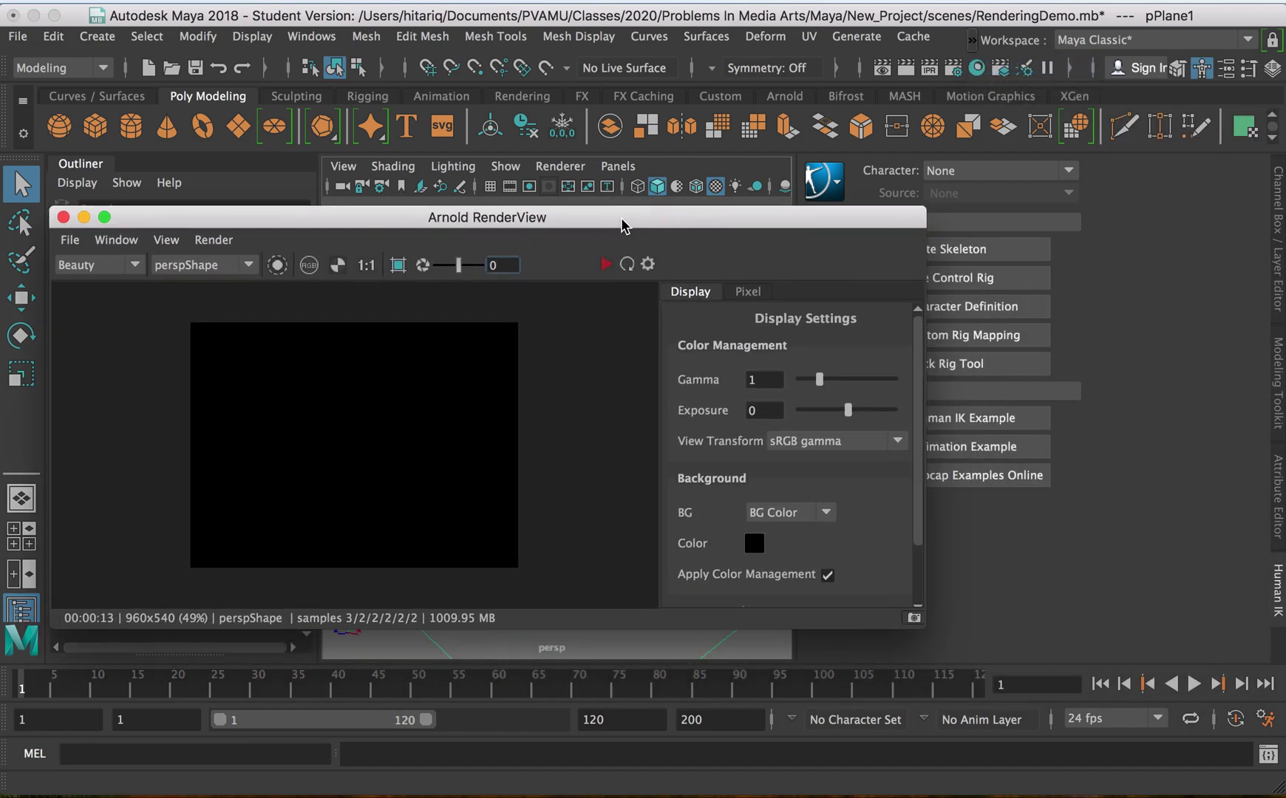
Run a live IPR render of the perspective camera, which comes out black, then stop it.
{"action": "left_click", "coordinate": [605, 266]}
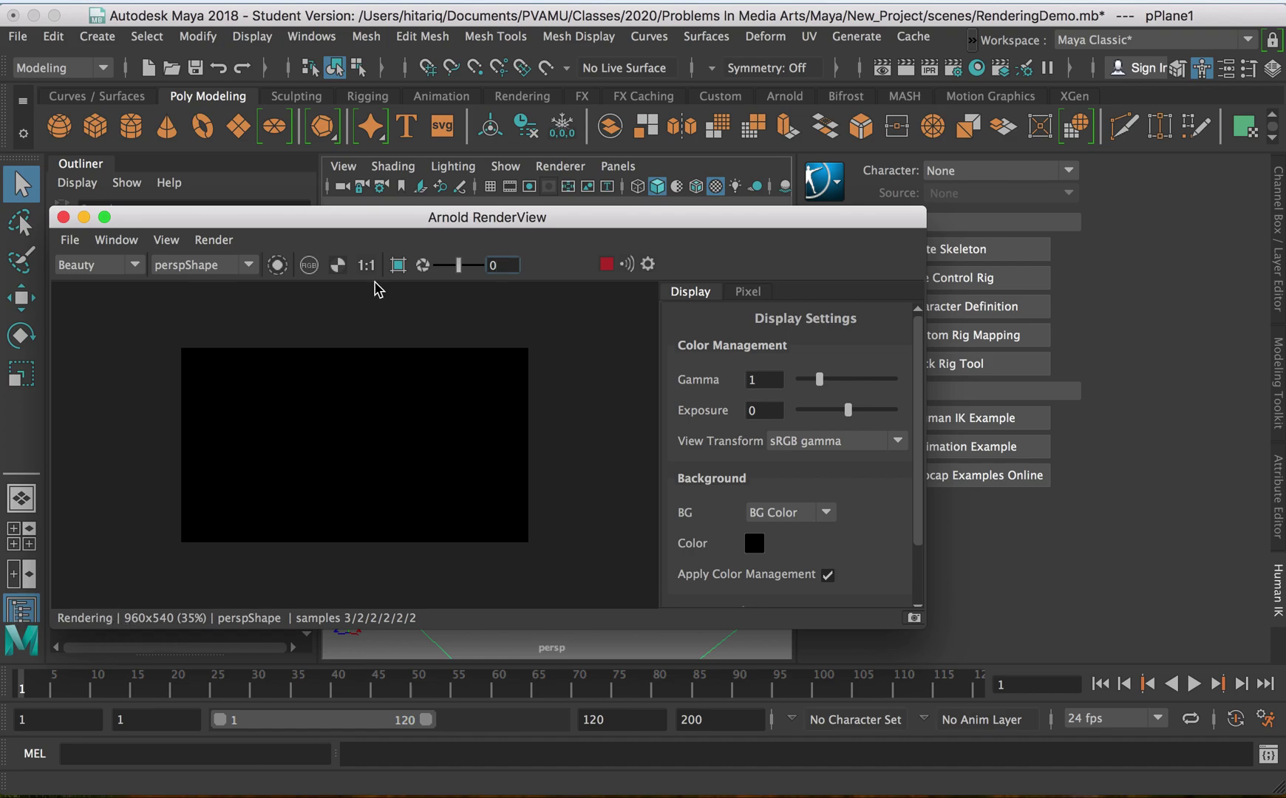
{"action": "left_click", "coordinate": [478, 216]}
{"action": "left_click_drag", "start_coordinate": [477, 216], "coordinate": [616, 284]}
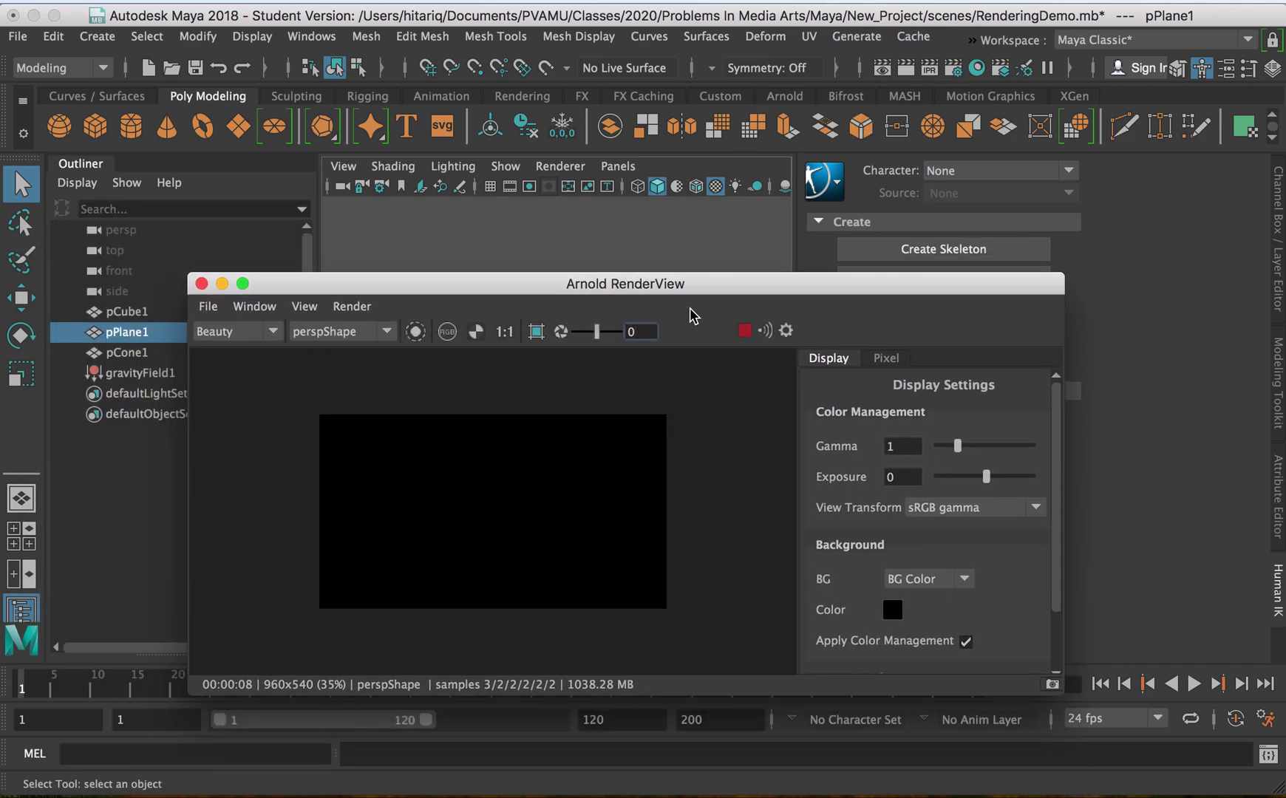
{"action": "left_click", "coordinate": [744, 330]}
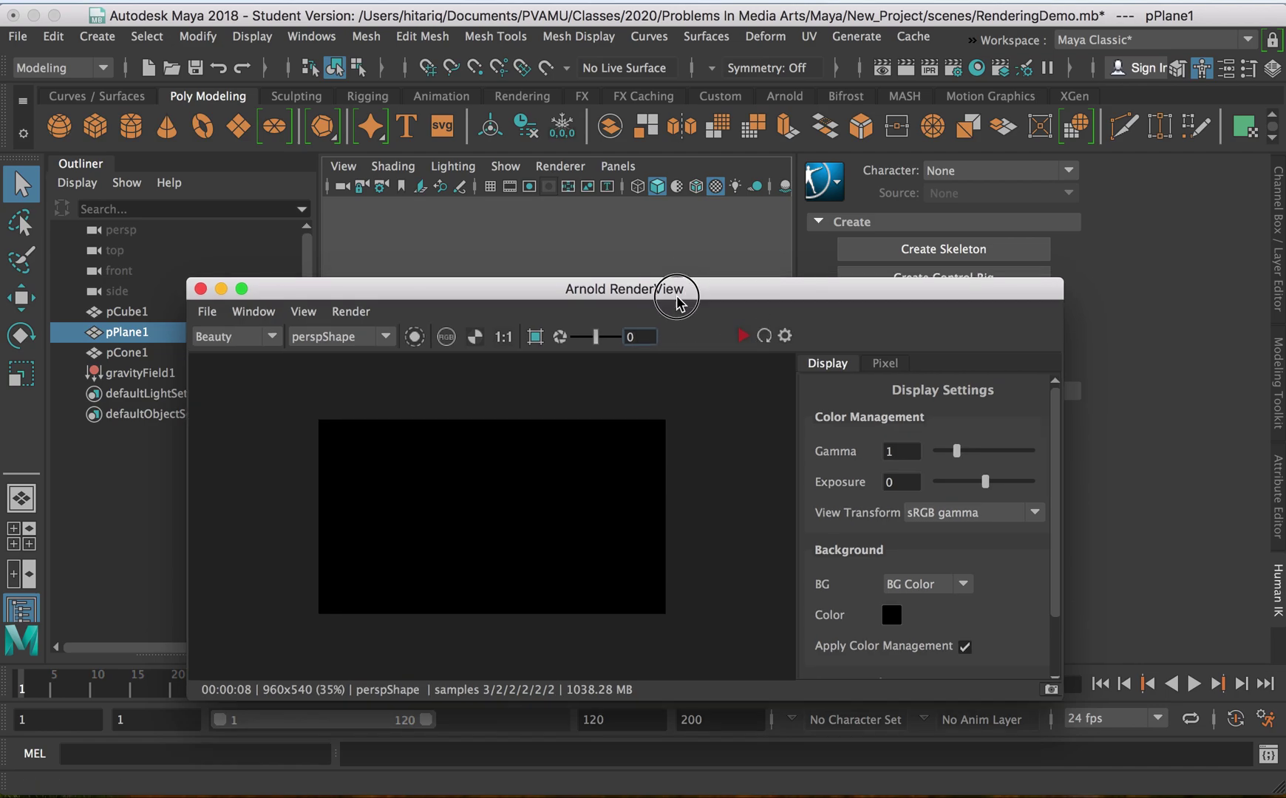
{"action": "left_click_drag", "start_coordinate": [678, 296], "coordinate": [661, 528]}
Add an Arnold Skydome Light via Arnold > Lights and bring the RenderView window forward.
{"action": "left_click", "coordinate": [974, 39]}
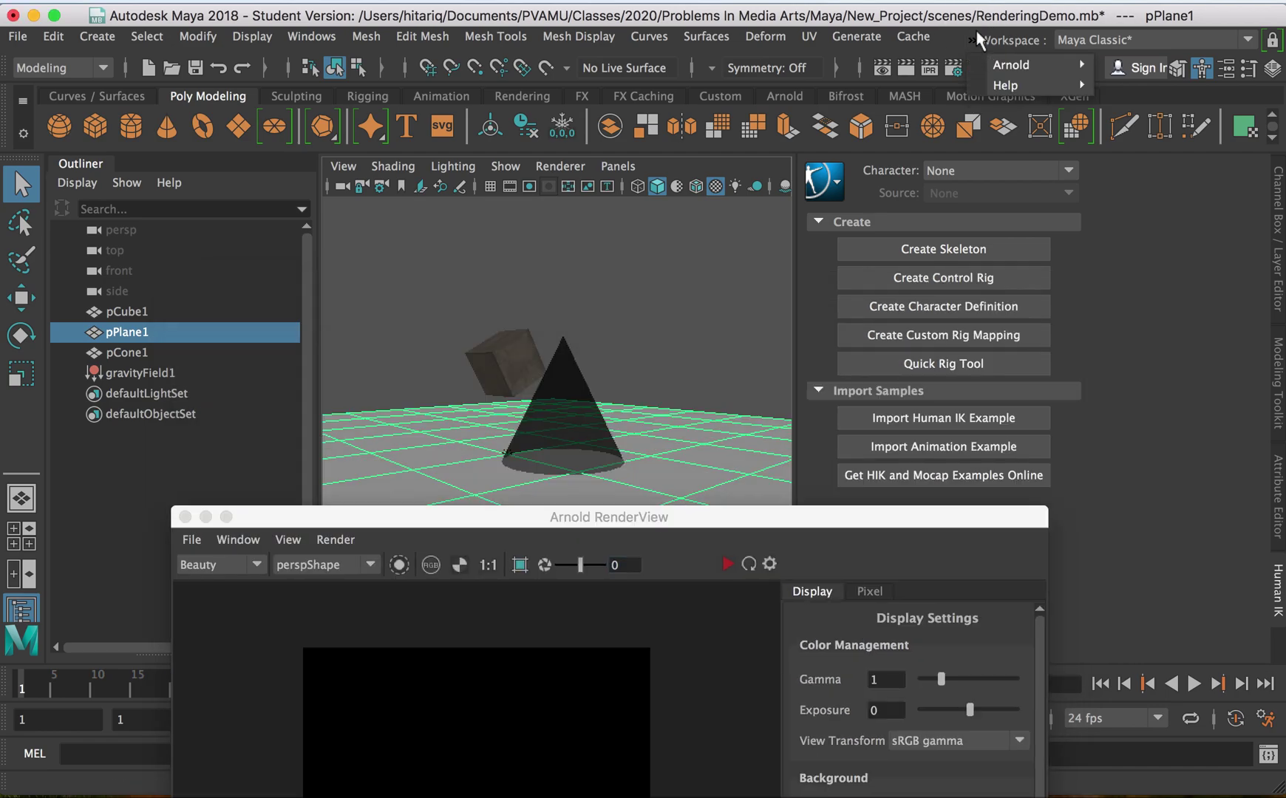
{"action": "mouse_move", "coordinate": [1005, 65]}
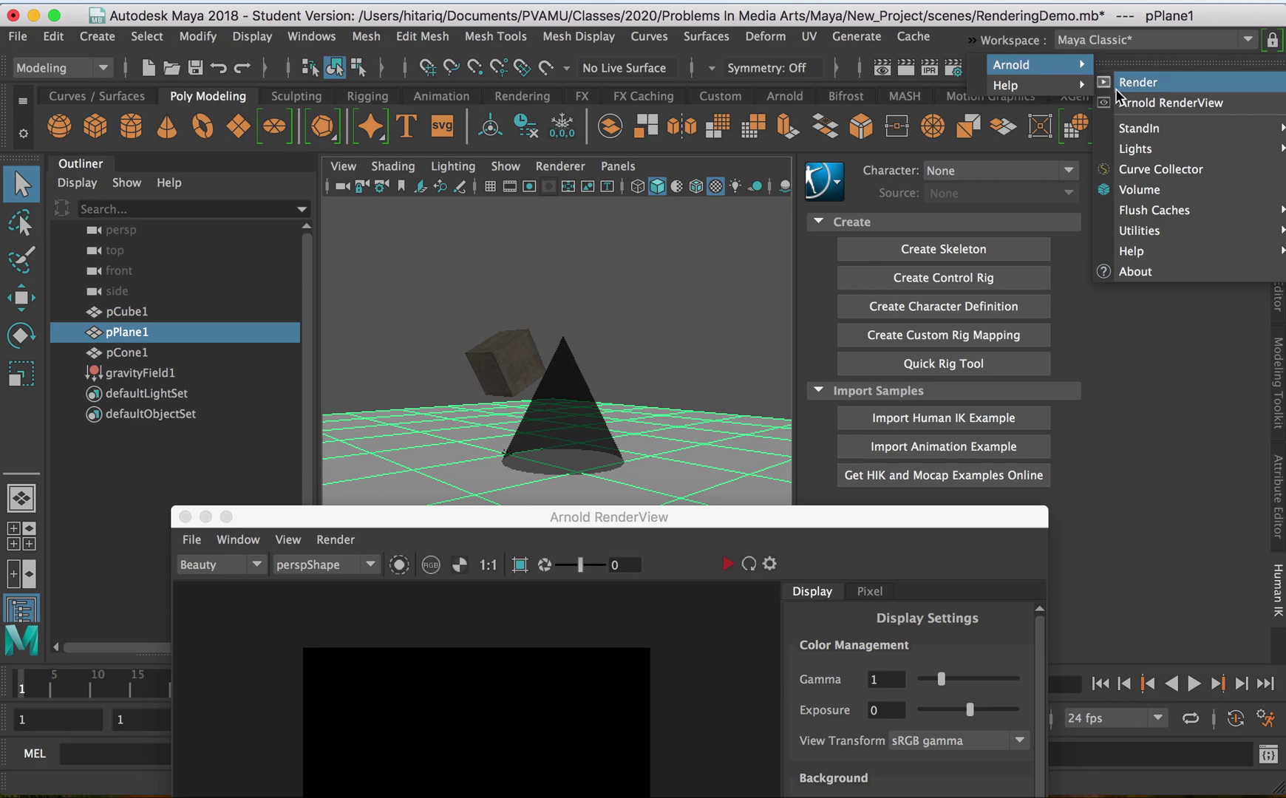
{"action": "mouse_move", "coordinate": [1142, 148]}
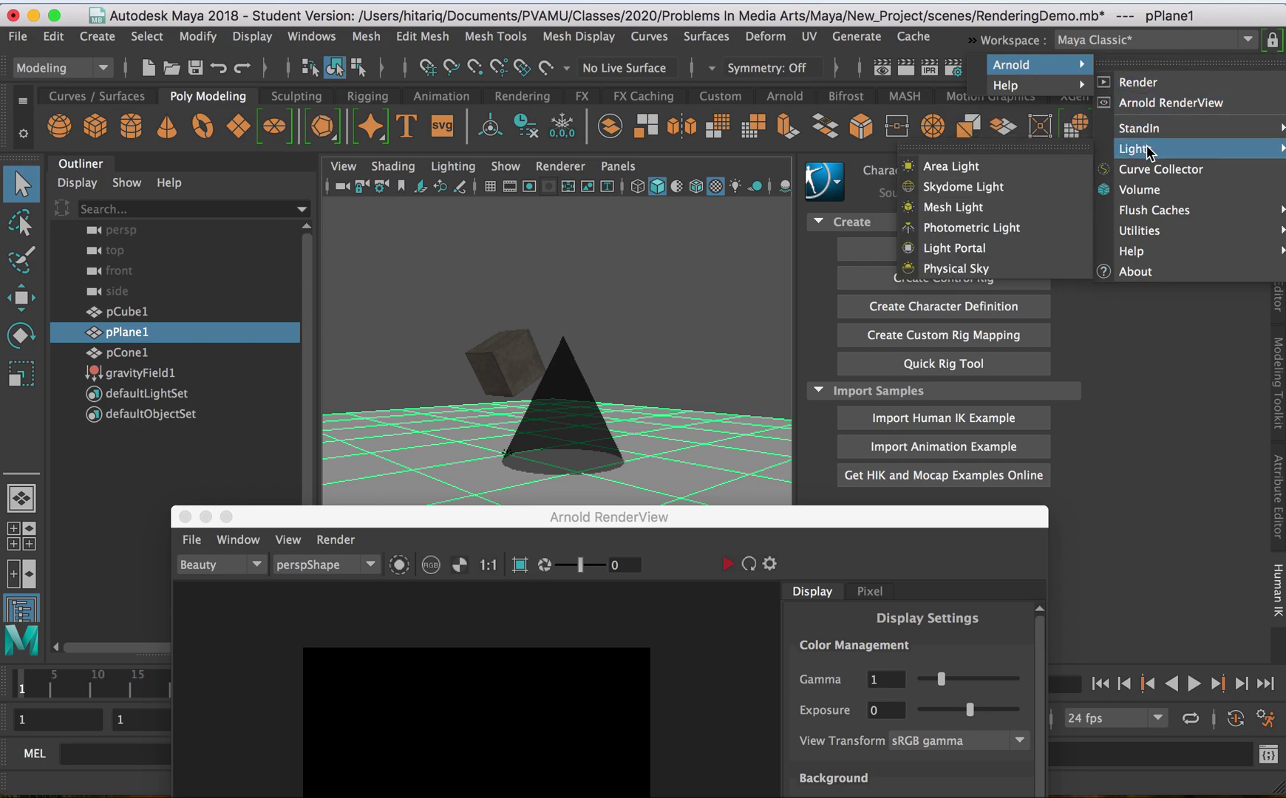
{"action": "left_click", "coordinate": [987, 189]}
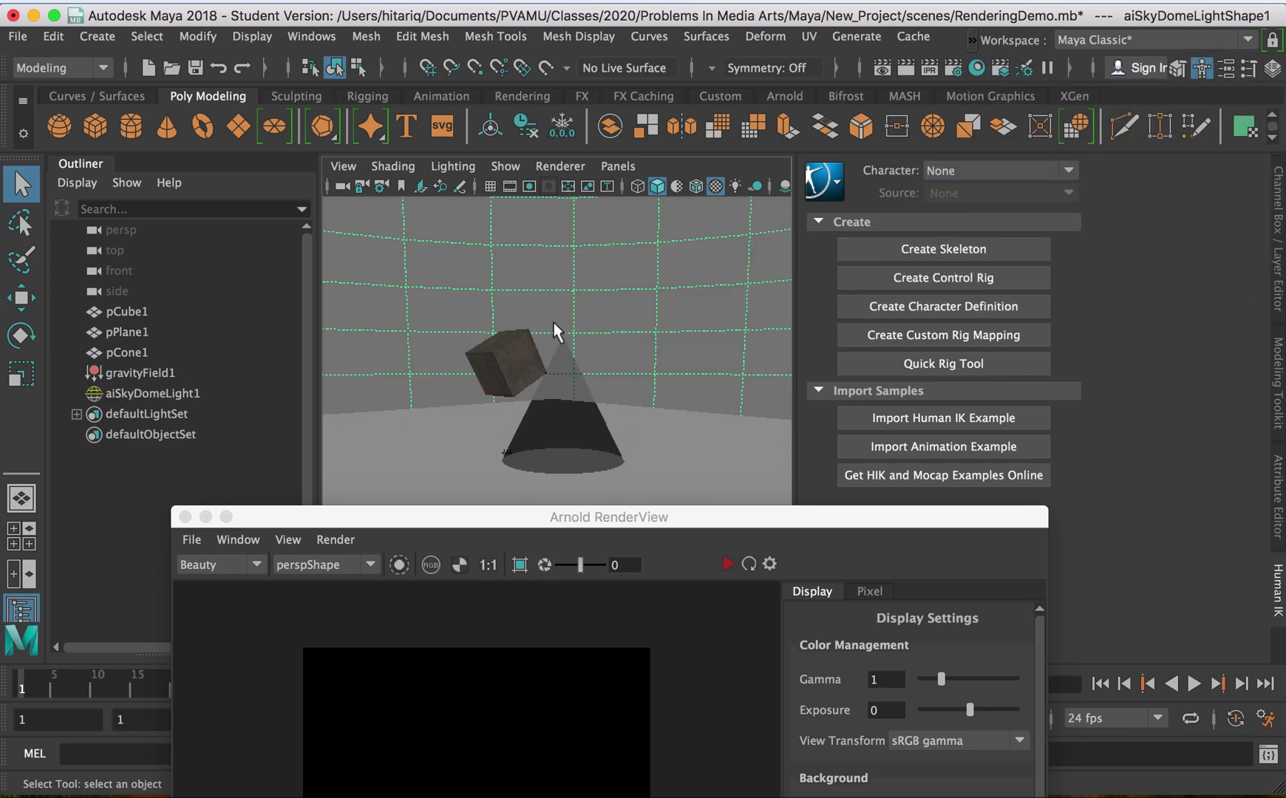
{"action": "left_click_drag", "start_coordinate": [594, 532], "coordinate": [535, 272]}
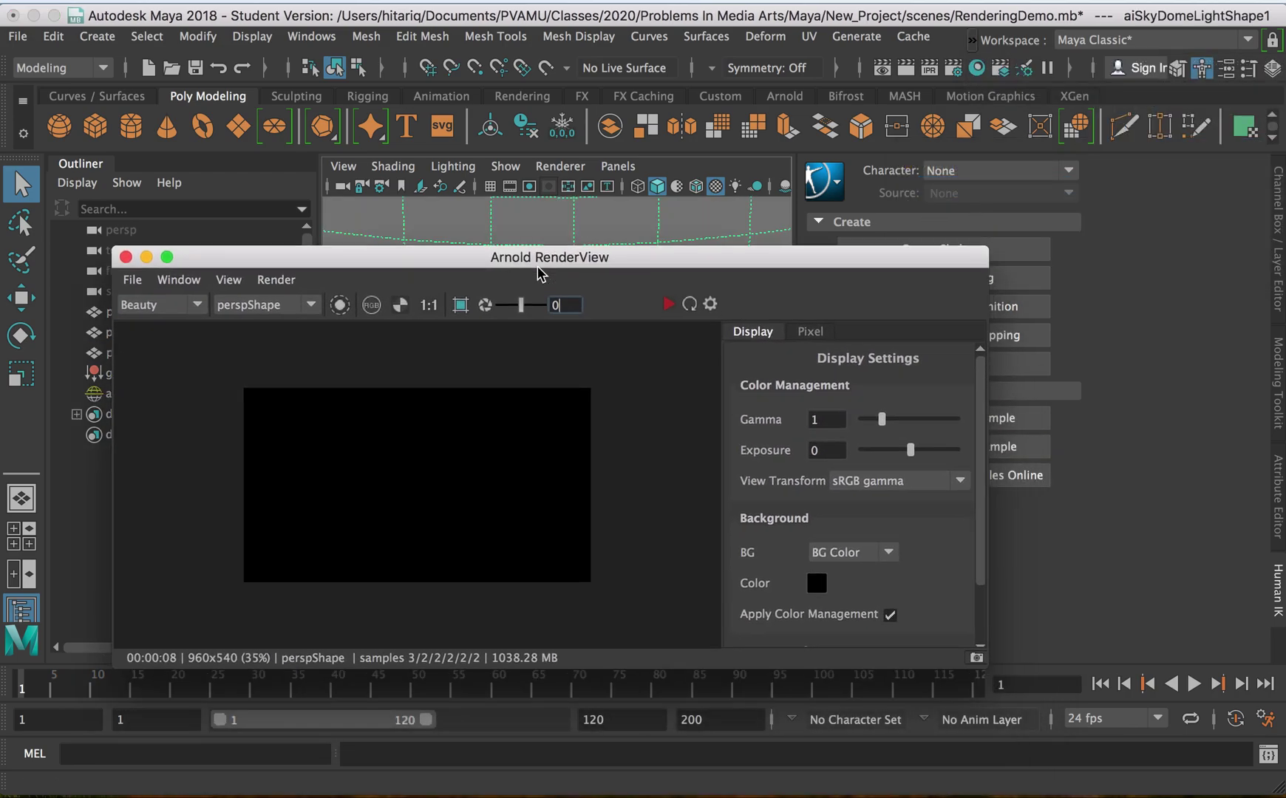
{"action": "left_click_drag", "start_coordinate": [669, 263], "coordinate": [730, 231]}
Restart the IPR render with the skydome light, then stop it.
{"action": "left_click", "coordinate": [730, 272]}
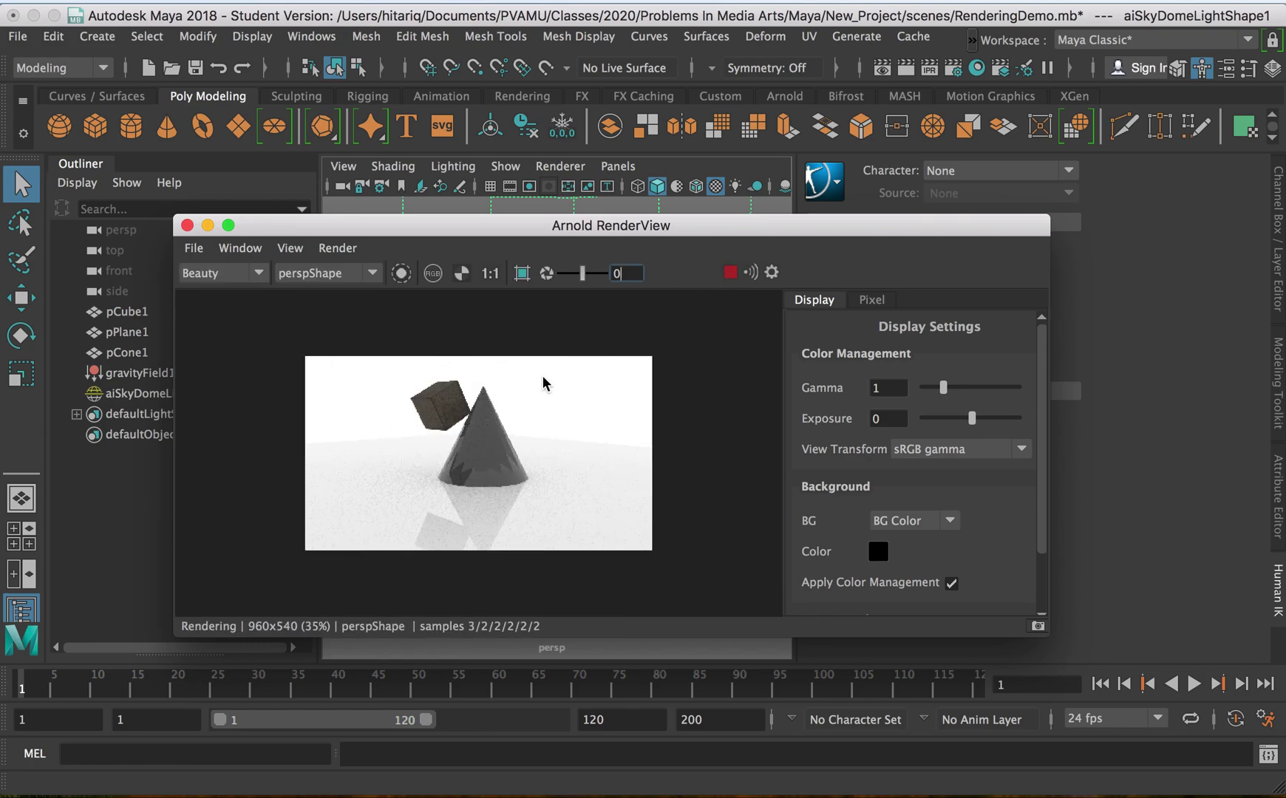
{"action": "mouse_move", "coordinate": [521, 233]}
{"action": "left_mouse_down"}
{"action": "mouse_move", "coordinate": [518, 247]}
{"action": "mouse_move", "coordinate": [541, 243]}
{"action": "left_mouse_up"}
{"action": "left_click", "coordinate": [643, 283]}
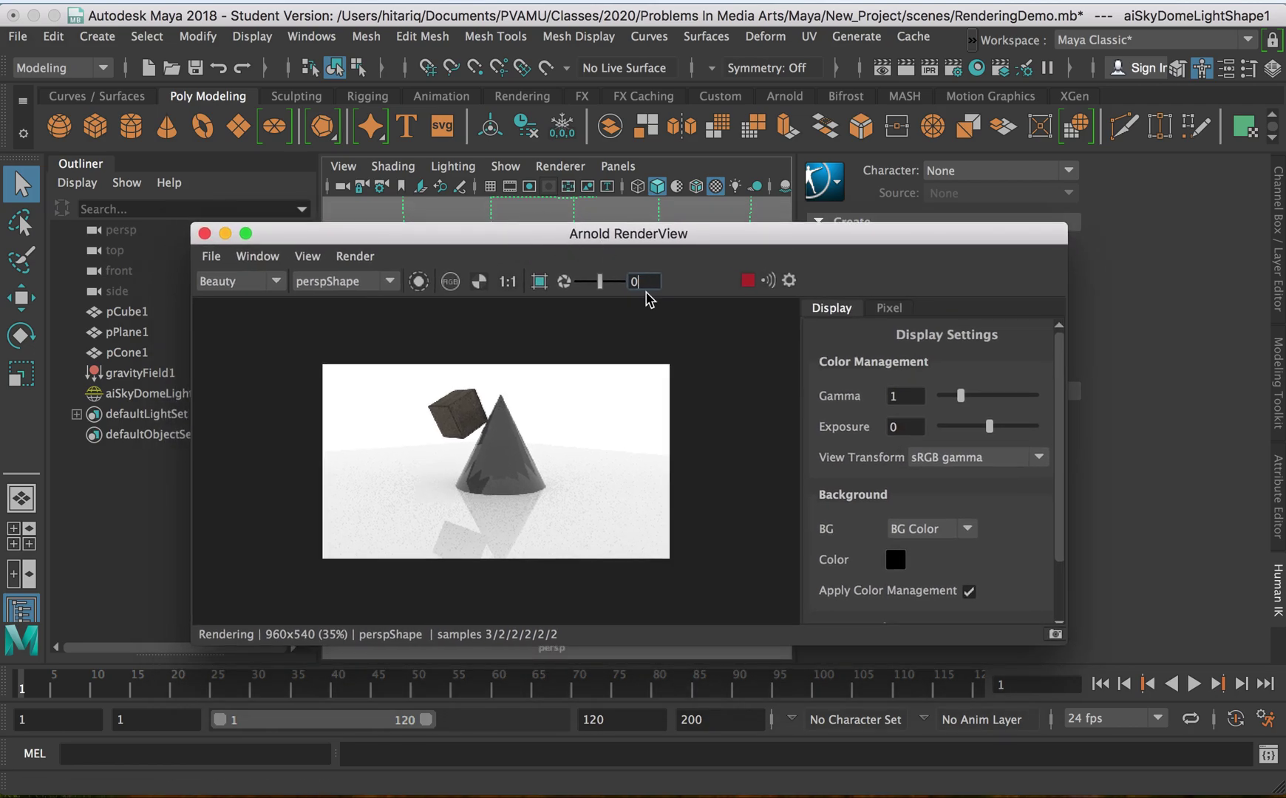
{"action": "left_click", "coordinate": [747, 281]}
{"action": "left_click_drag", "start_coordinate": [728, 236], "coordinate": [727, 347]}
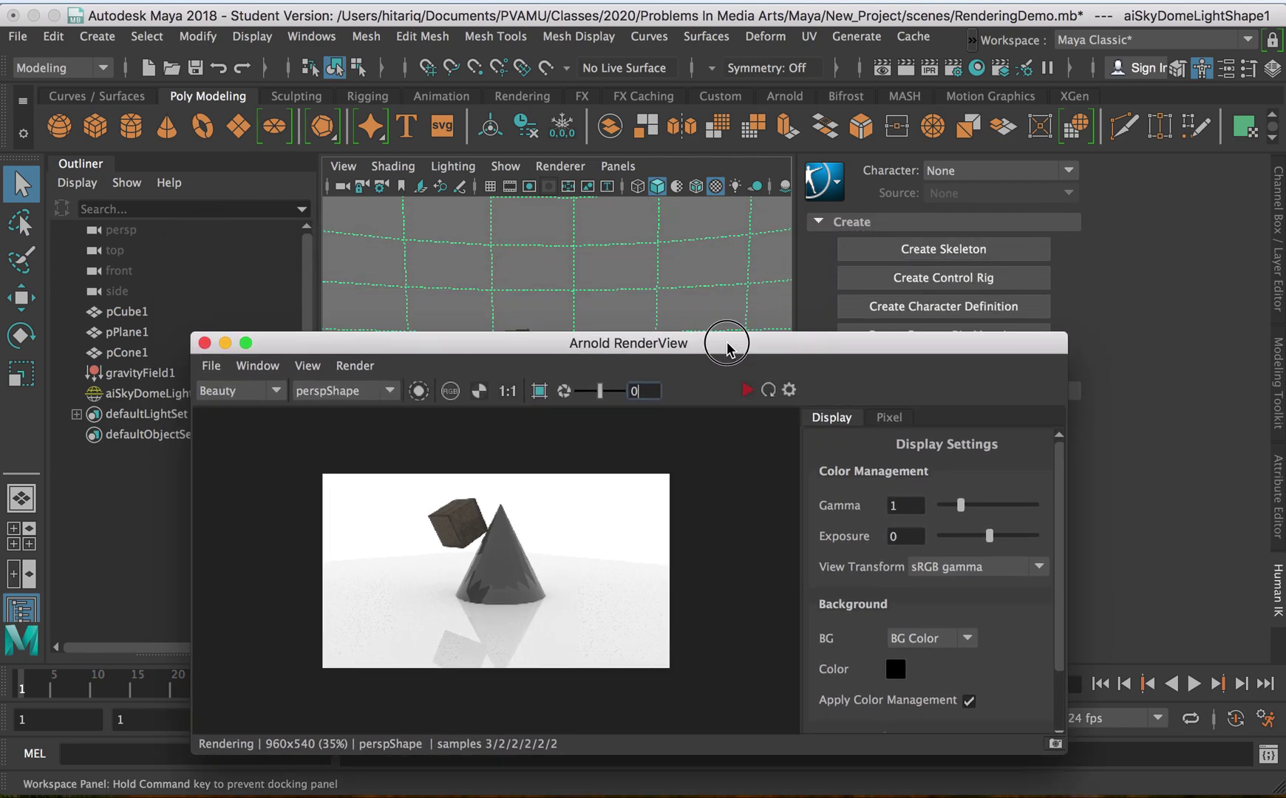
Orbit the persp camera around the cube and cone to reframe the live render.
{"action": "left_click_drag", "start_coordinate": [603, 249], "coordinate": [444, 250], "text": "alt"}
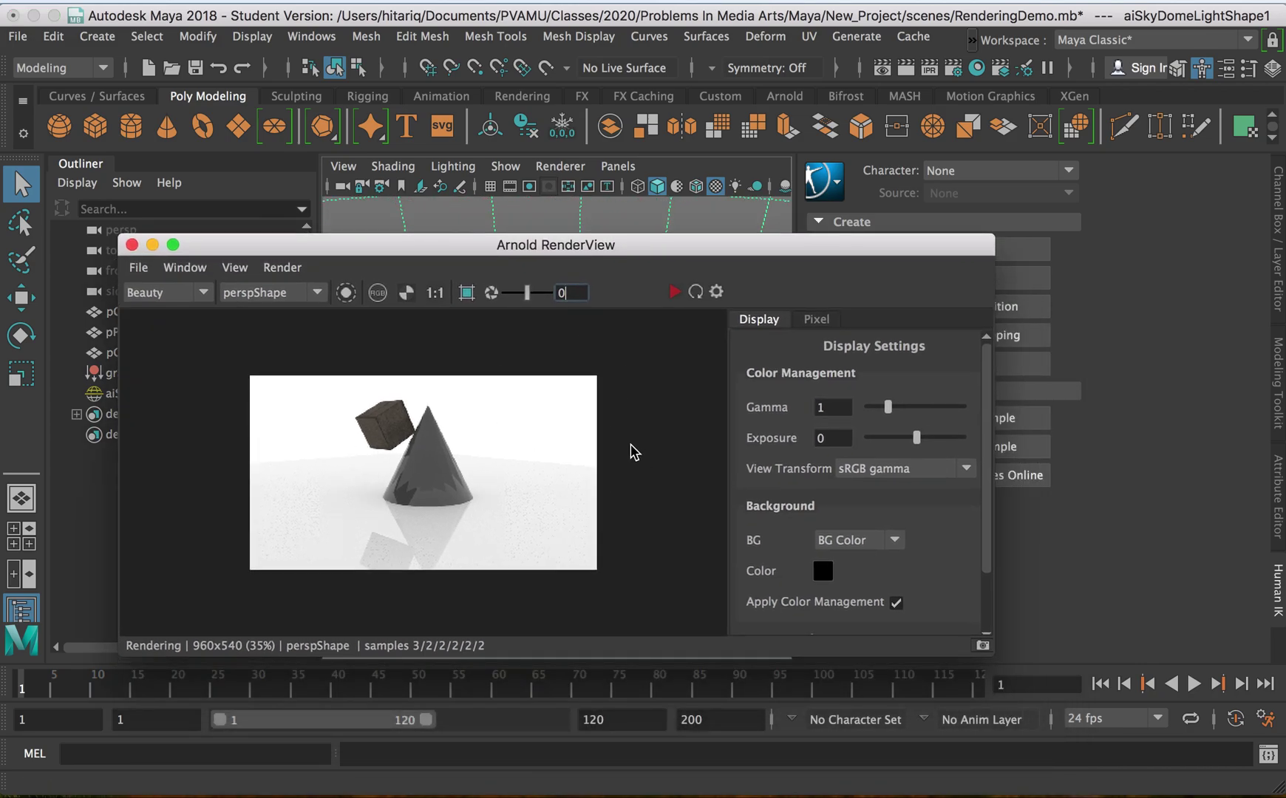
{"action": "left_click_drag", "start_coordinate": [626, 250], "coordinate": [653, 274]}
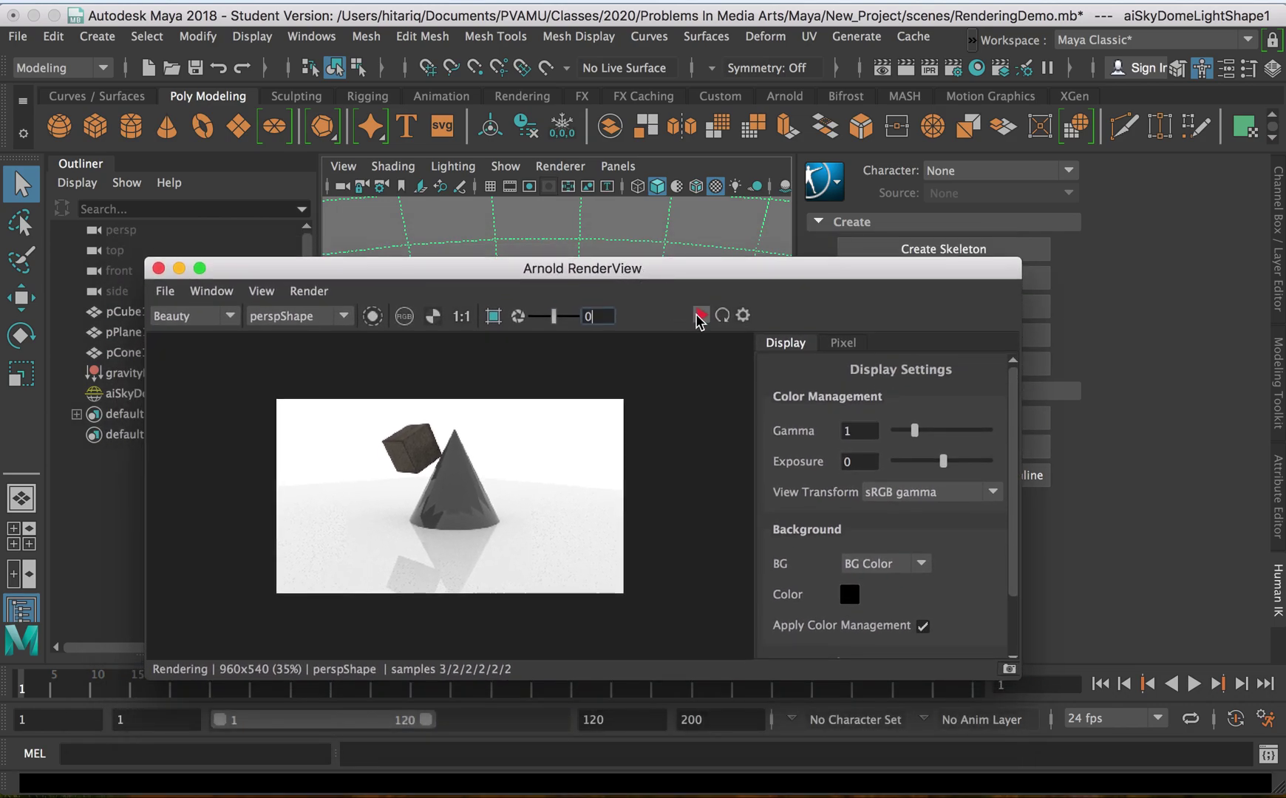
{"action": "left_click_drag", "start_coordinate": [577, 247], "coordinate": [550, 198], "text": "alt"}
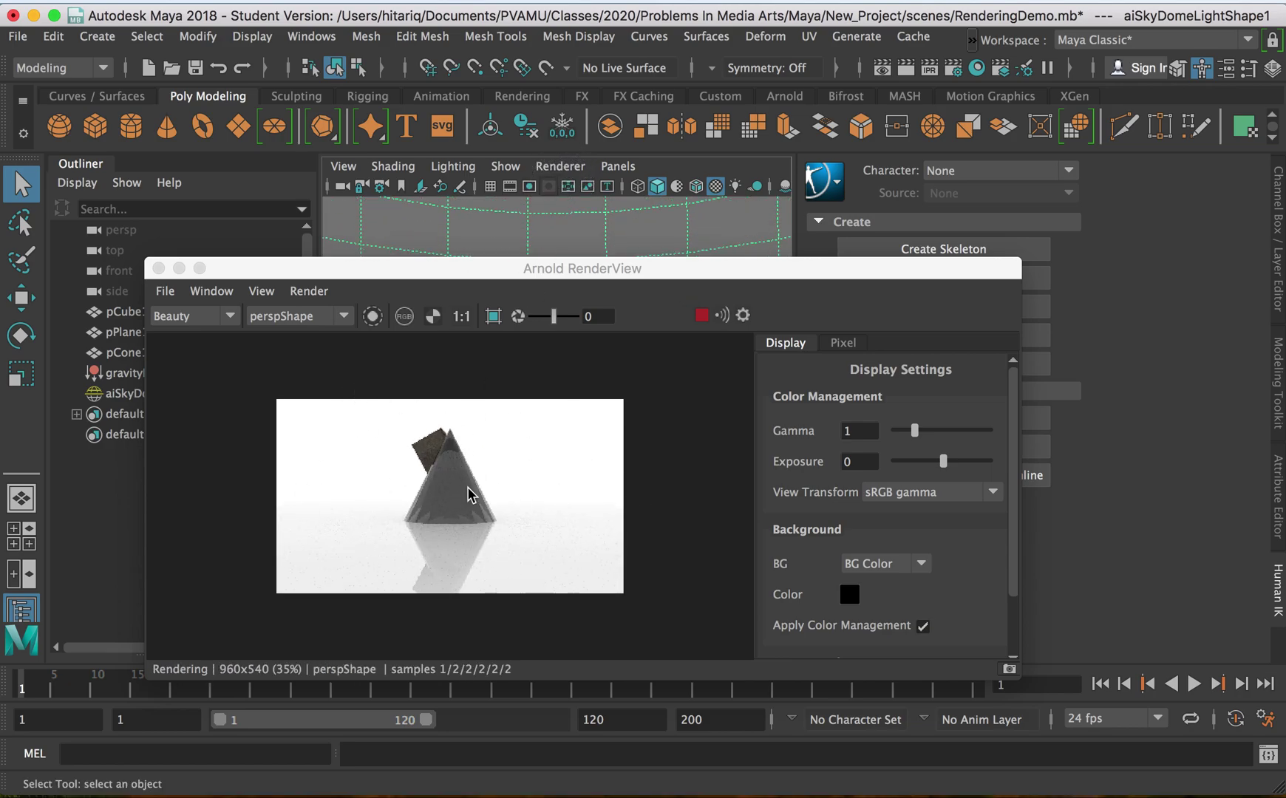
{"action": "left_click_drag", "start_coordinate": [619, 271], "coordinate": [690, 236]}
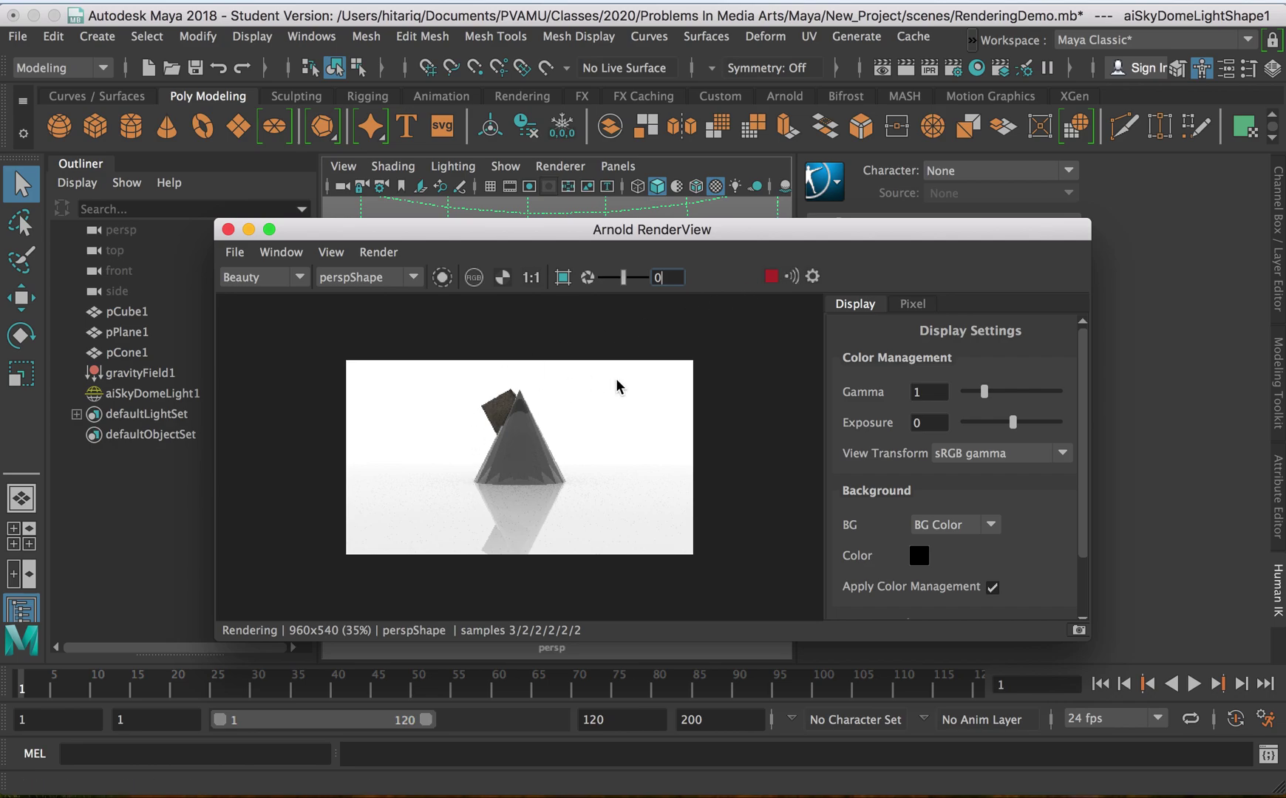
{"action": "left_click_drag", "start_coordinate": [705, 232], "coordinate": [772, 214]}
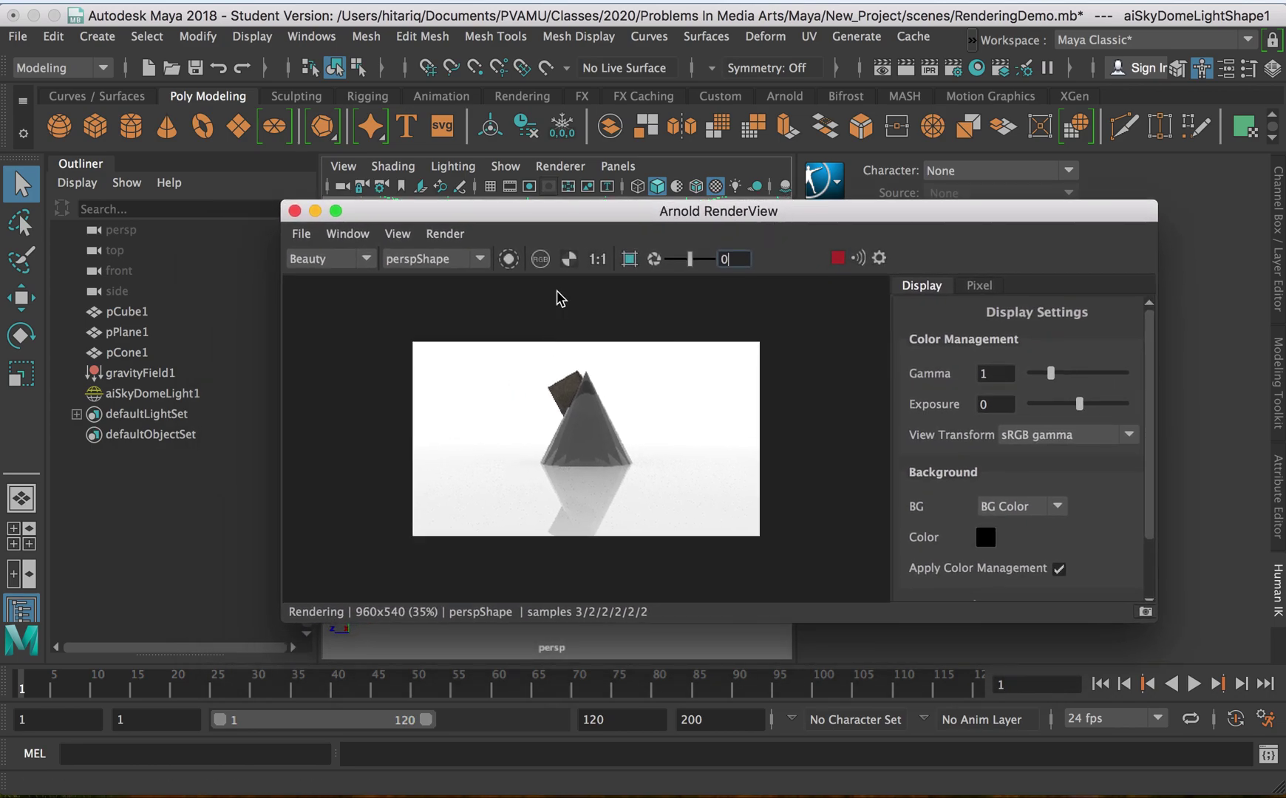
{"action": "left_click_drag", "start_coordinate": [578, 214], "coordinate": [548, 297]}
{"action": "left_click_drag", "start_coordinate": [613, 270], "coordinate": [789, 252], "text": "alt"}
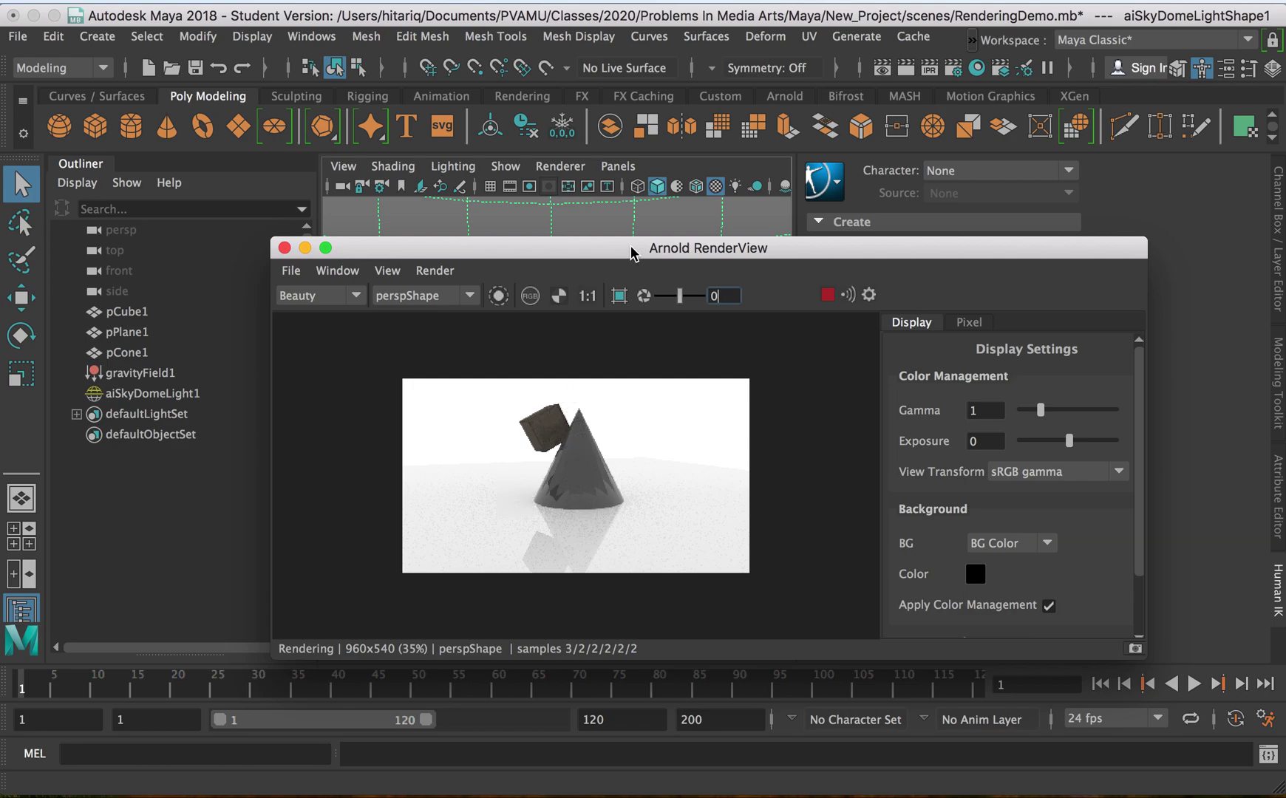
{"action": "left_click_drag", "start_coordinate": [633, 248], "coordinate": [615, 217]}
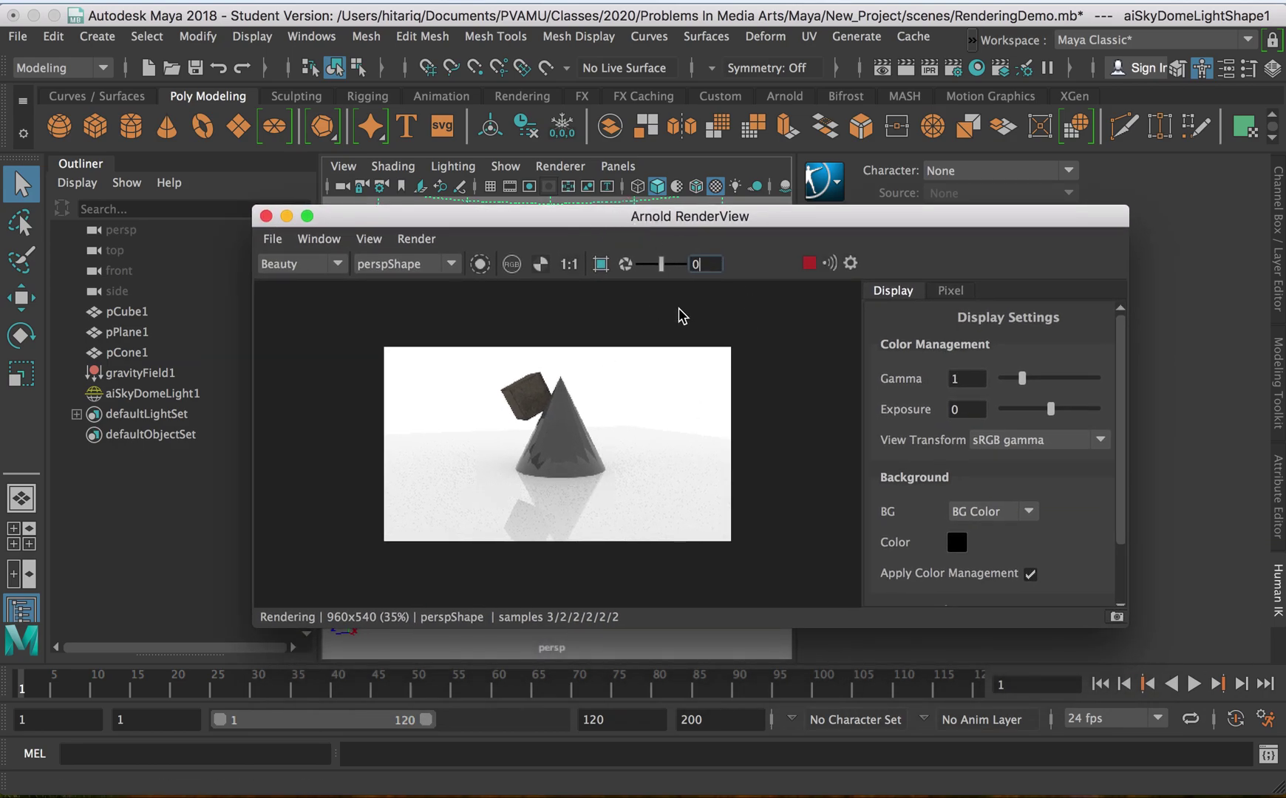
{"action": "left_click", "coordinate": [369, 240]}
{"action": "mouse_move", "coordinate": [415, 239]}
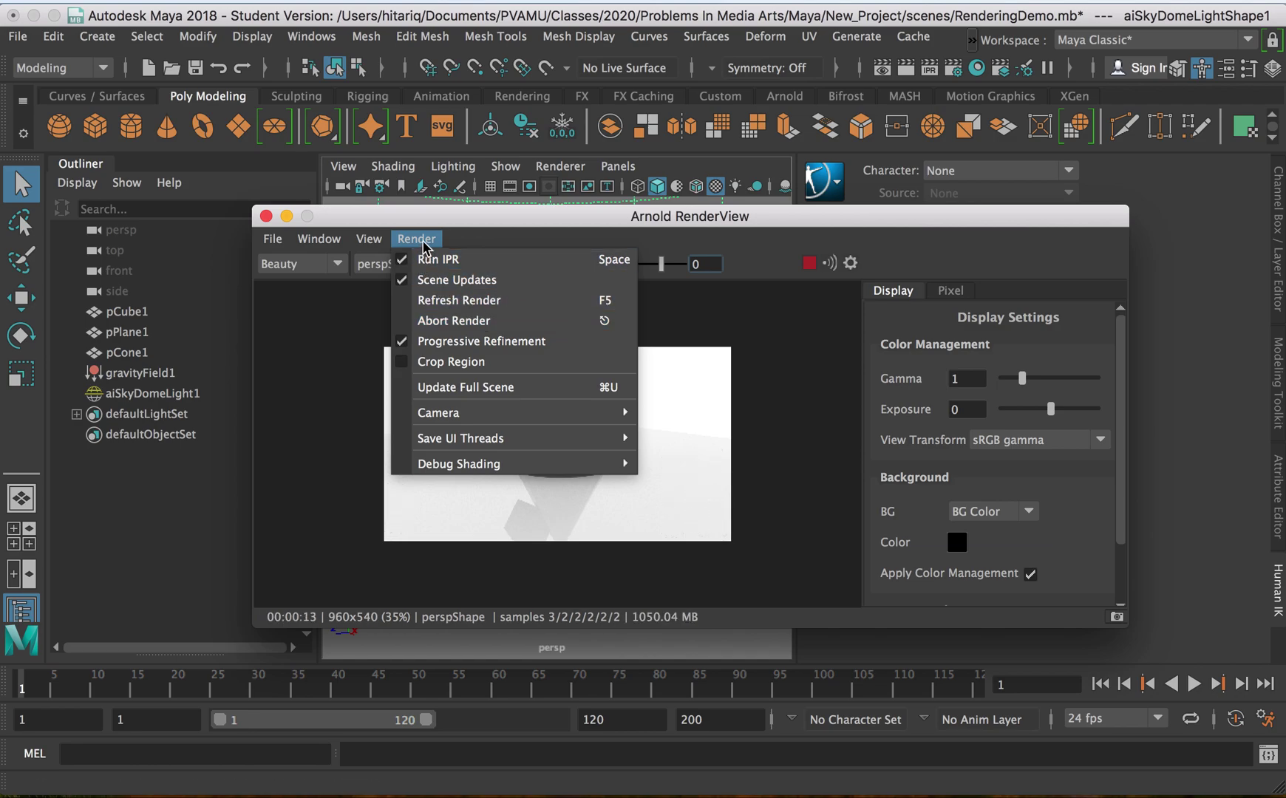
{"action": "mouse_move", "coordinate": [367, 241]}
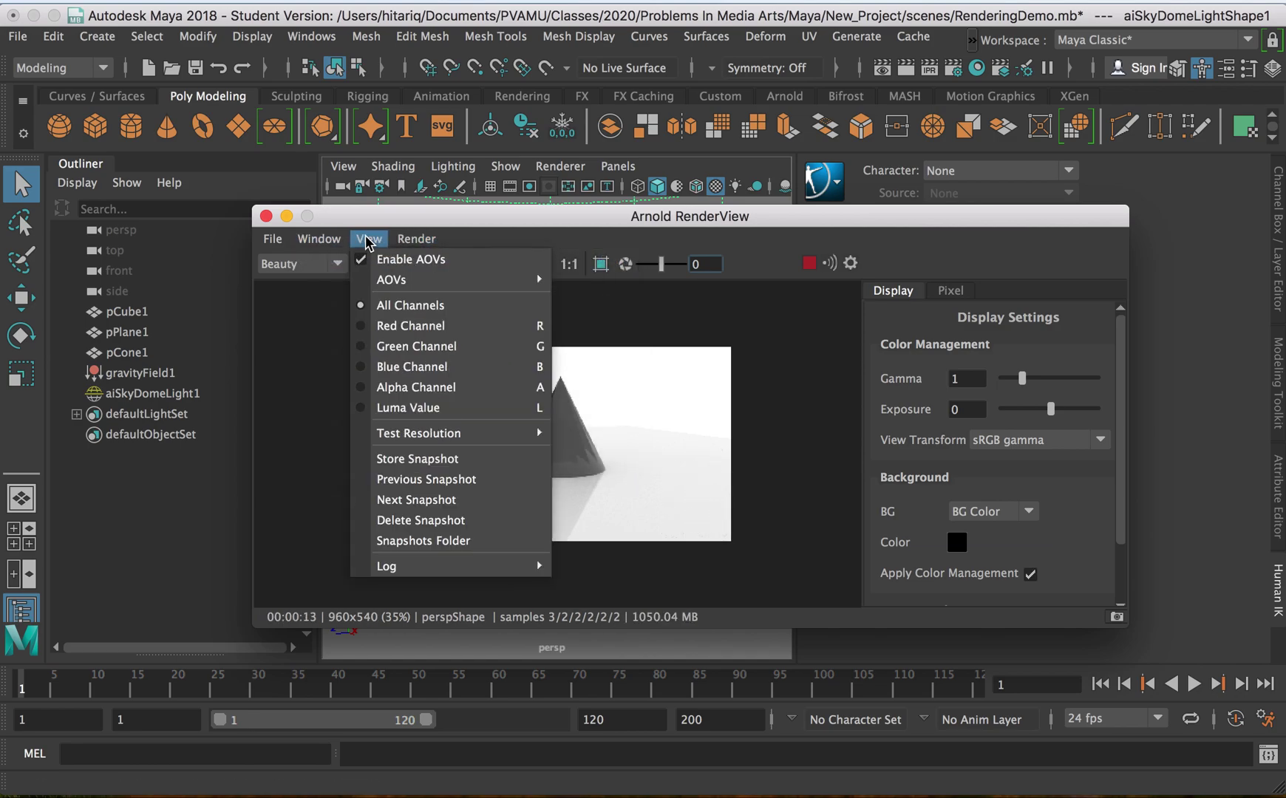
{"action": "left_click", "coordinate": [397, 460]}
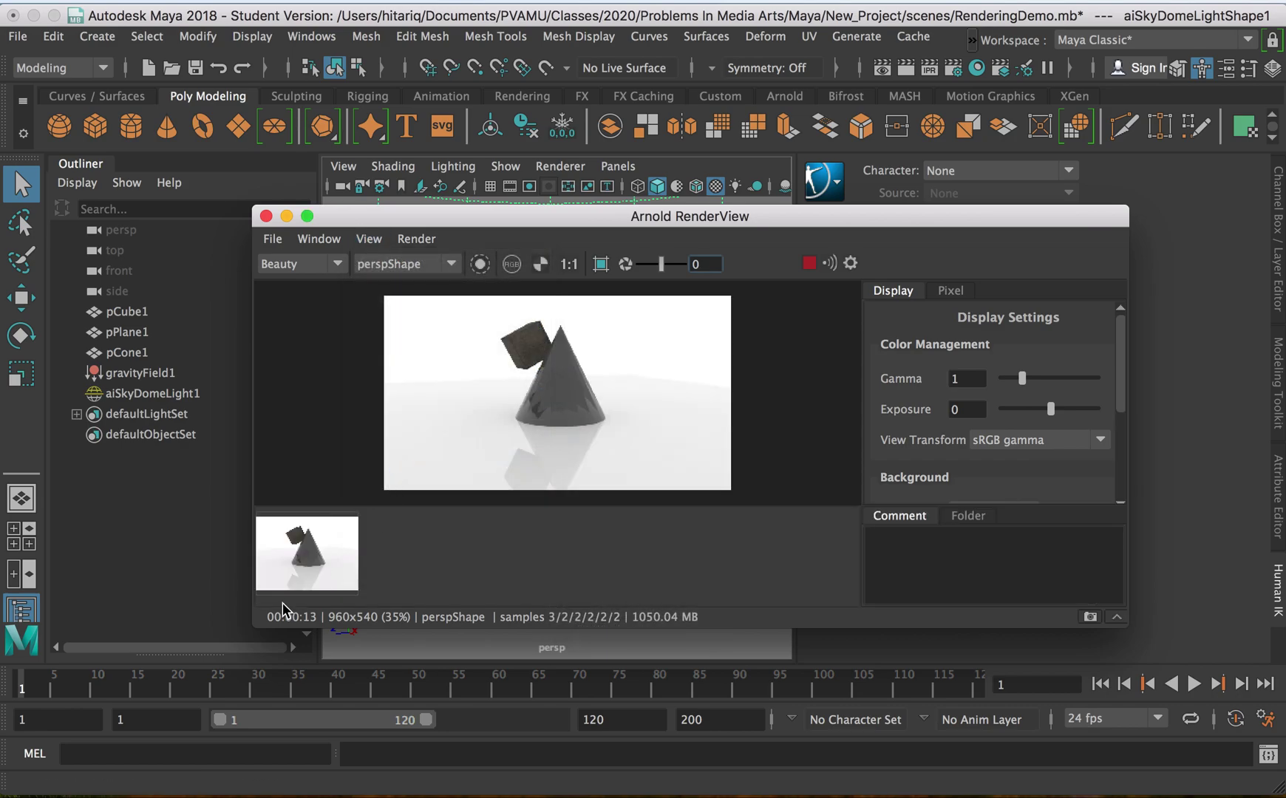
{"action": "left_click", "coordinate": [304, 556]}
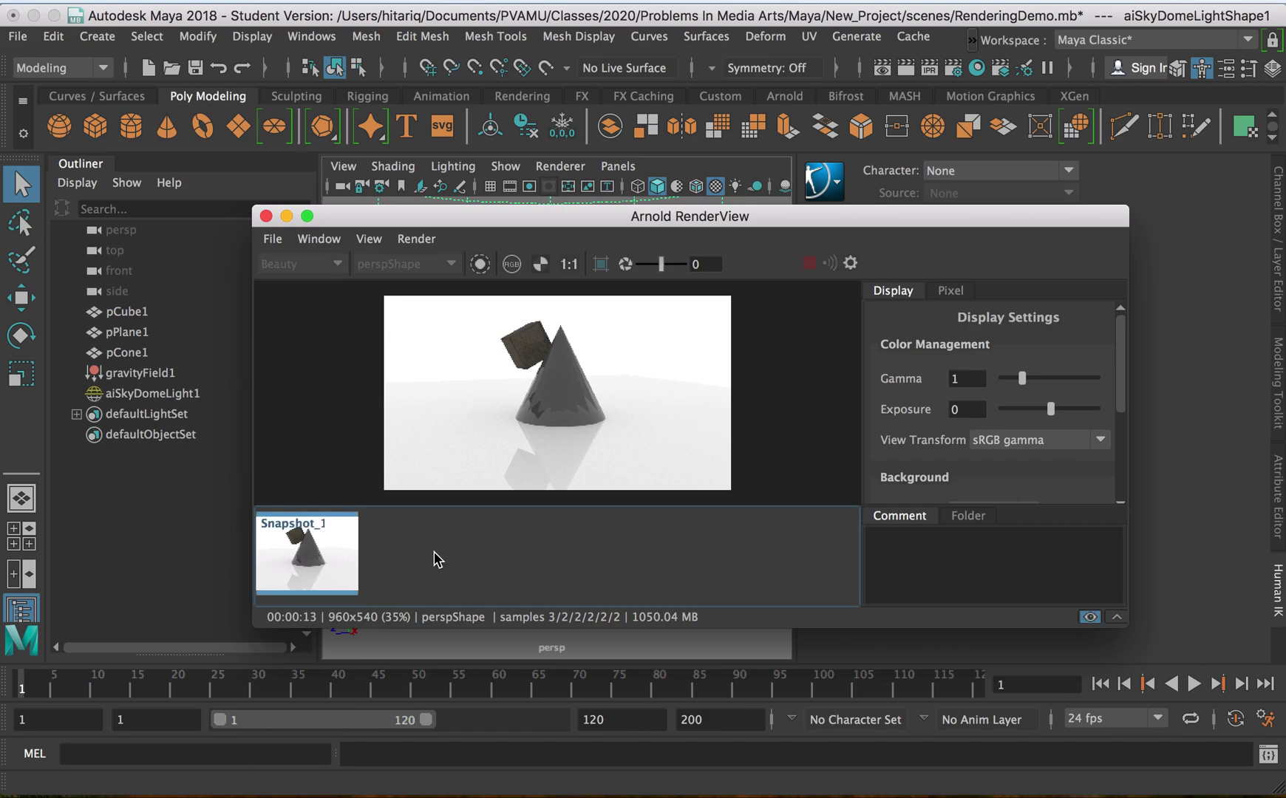
{"action": "left_click", "coordinate": [435, 554]}
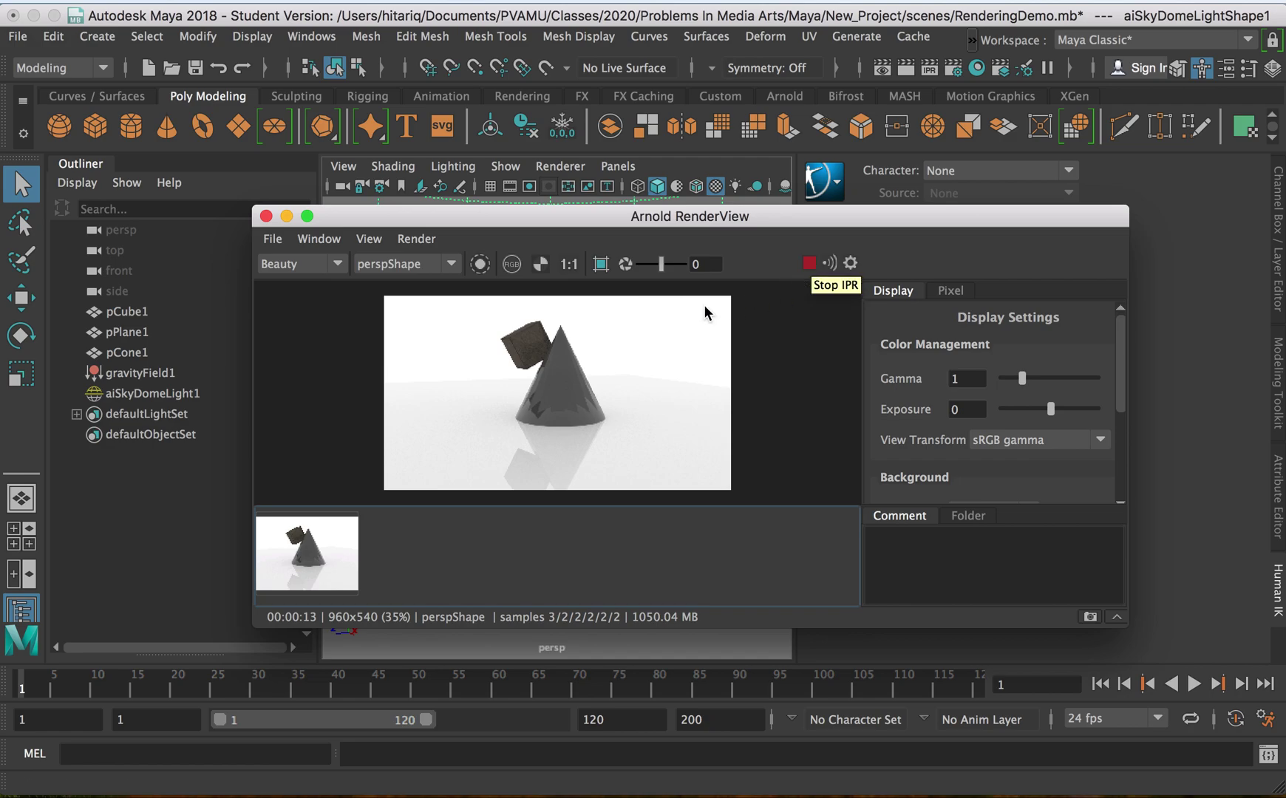
{"action": "left_click_drag", "start_coordinate": [679, 221], "coordinate": [679, 328]}
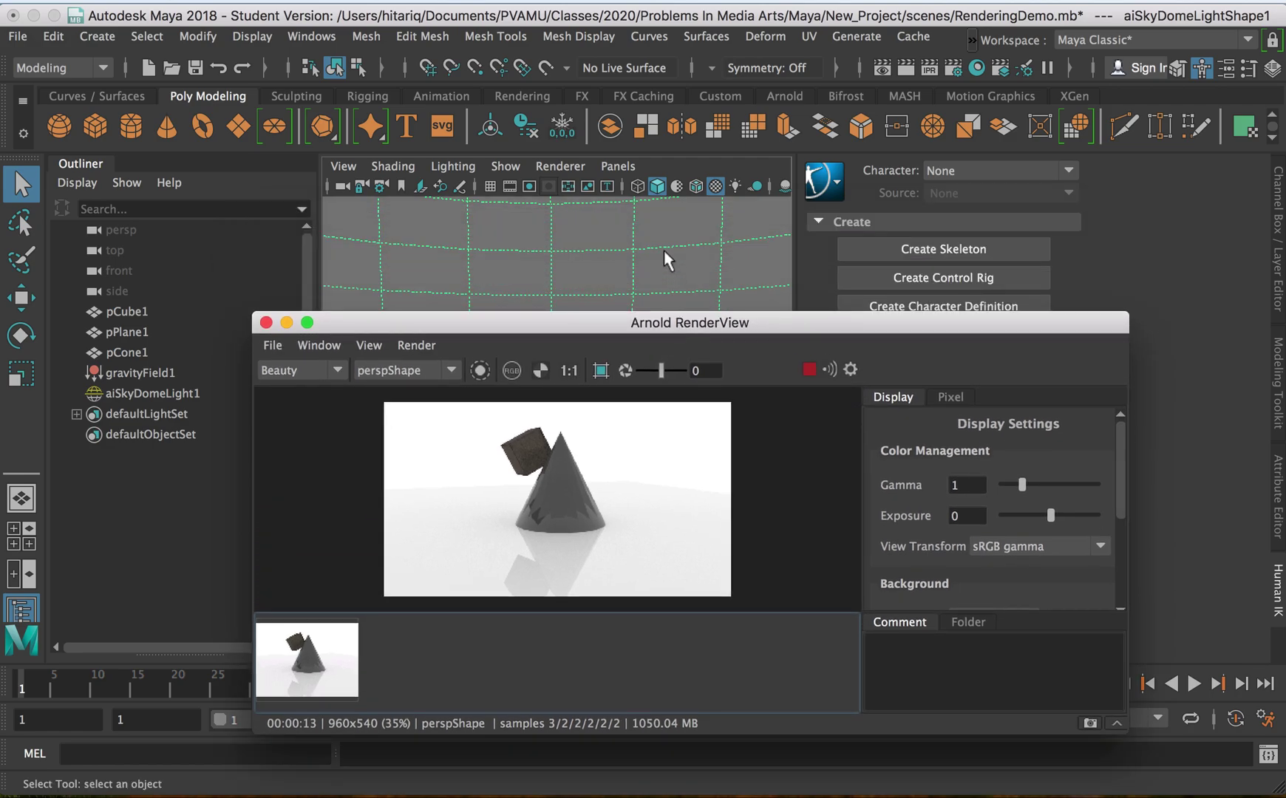
Tumble to a higher camera angle, stop the IPR, and reposition the RenderView window.
{"action": "left_click_drag", "start_coordinate": [664, 250], "coordinate": [642, 282], "text": "alt"}
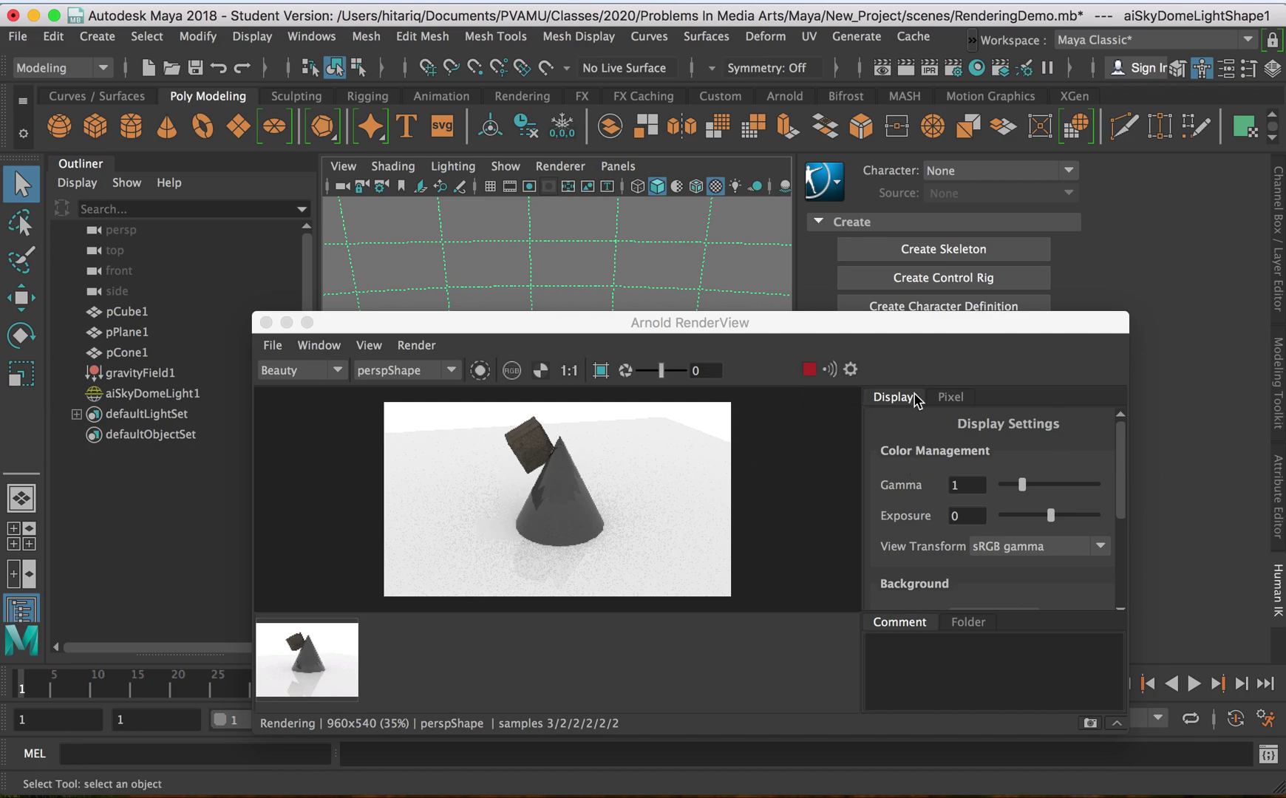
{"action": "left_click", "coordinate": [809, 369]}
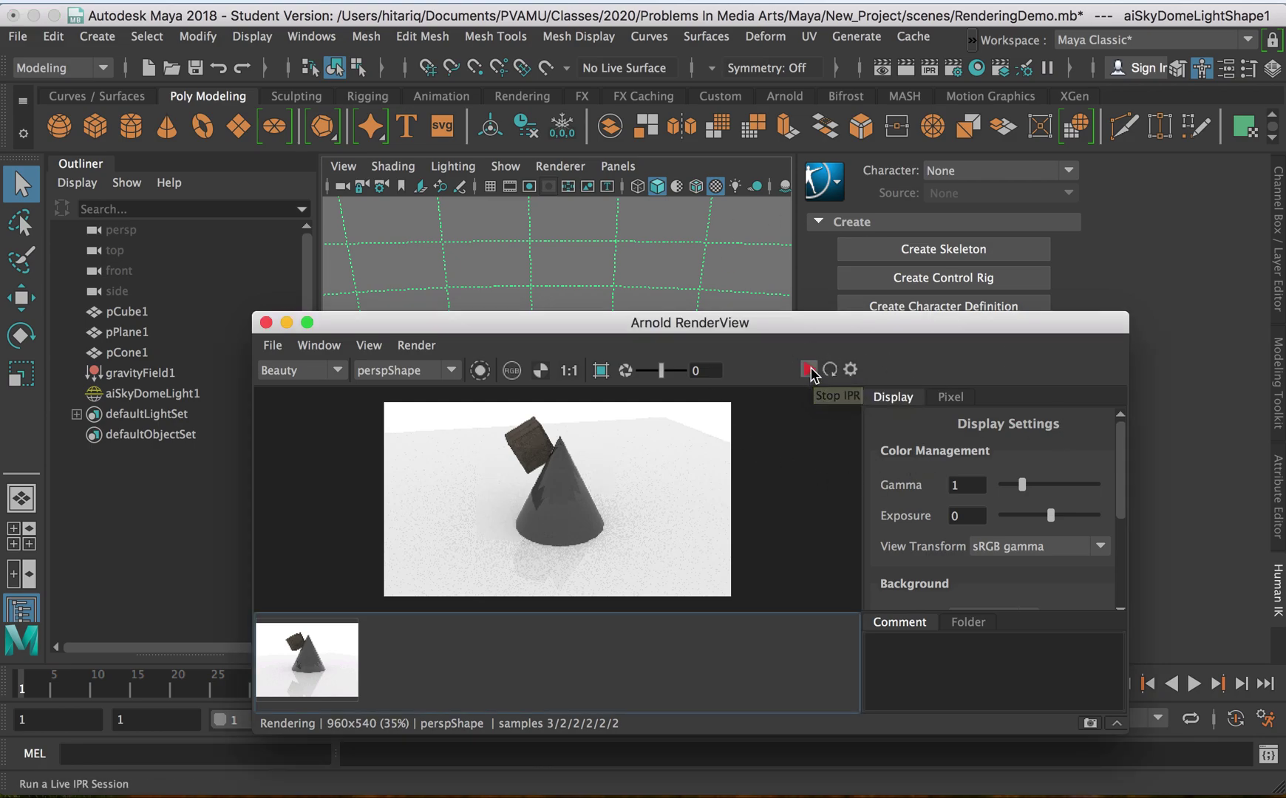
{"action": "left_click_drag", "start_coordinate": [729, 329], "coordinate": [608, 351]}
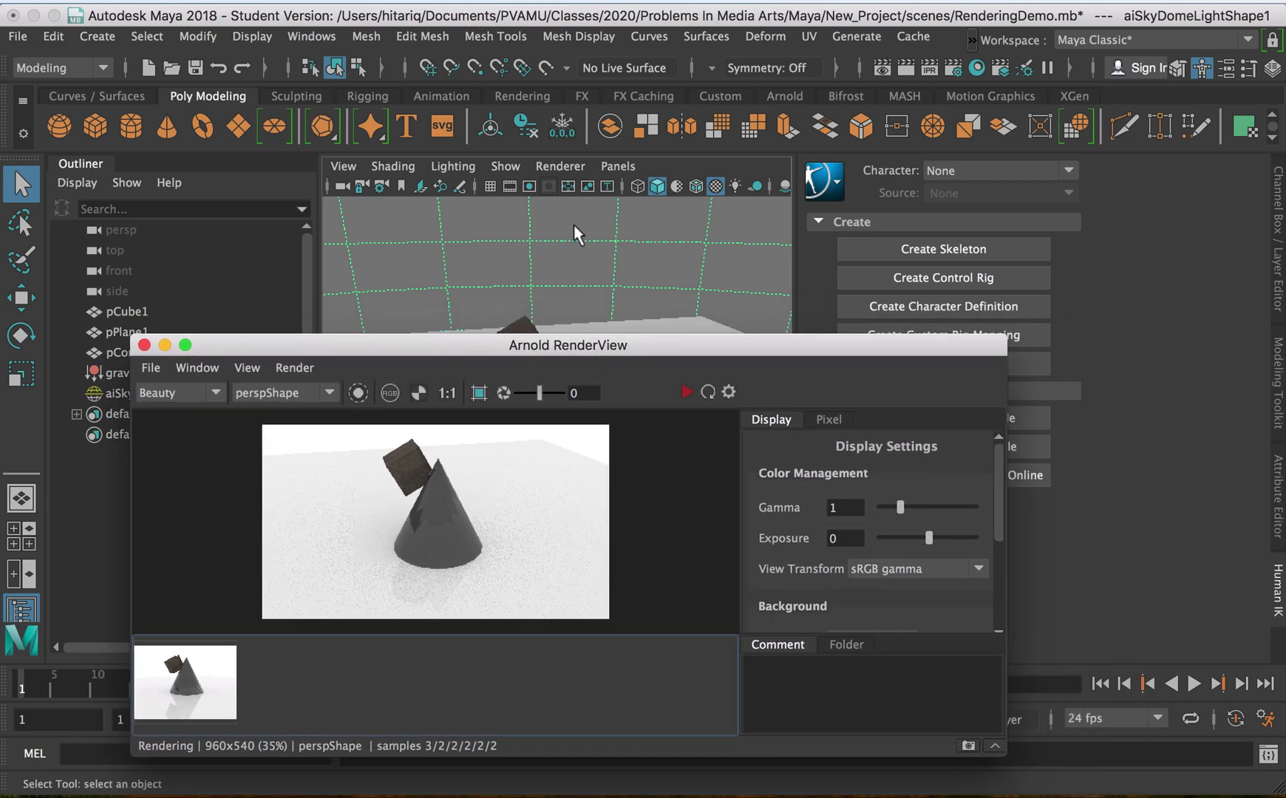
{"action": "left_click_drag", "start_coordinate": [604, 350], "coordinate": [721, 235]}
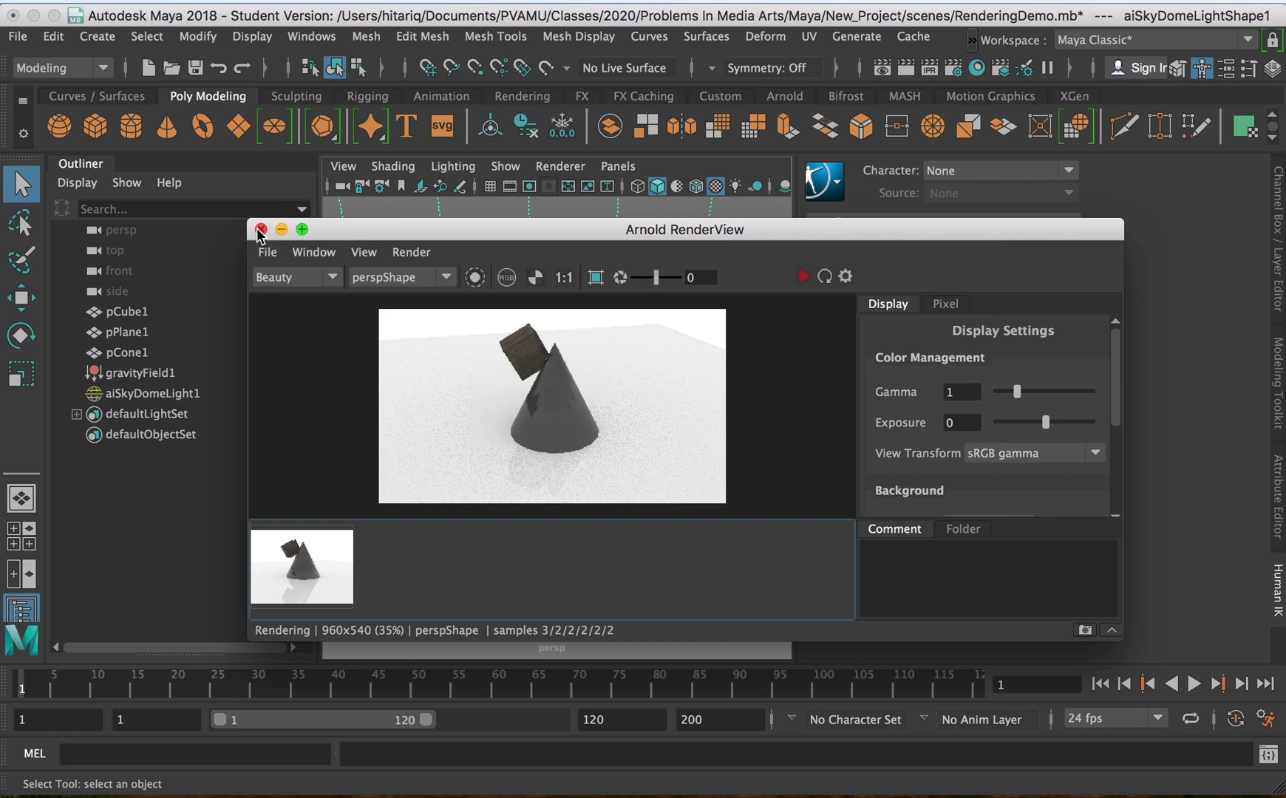
{"action": "left_click_drag", "start_coordinate": [492, 231], "coordinate": [608, 251]}
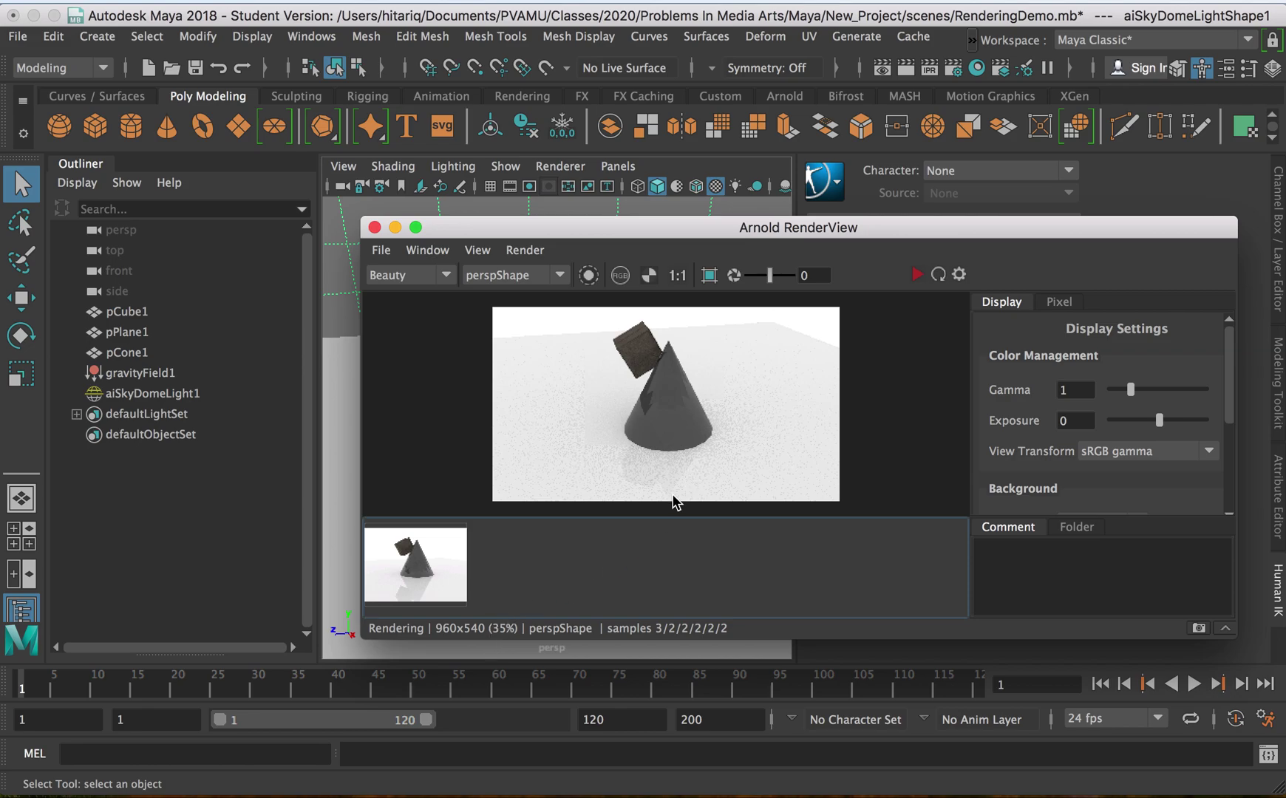
{"action": "scroll", "coordinate": [743, 472], "scroll_direction": "up", "scroll_amount": 3}
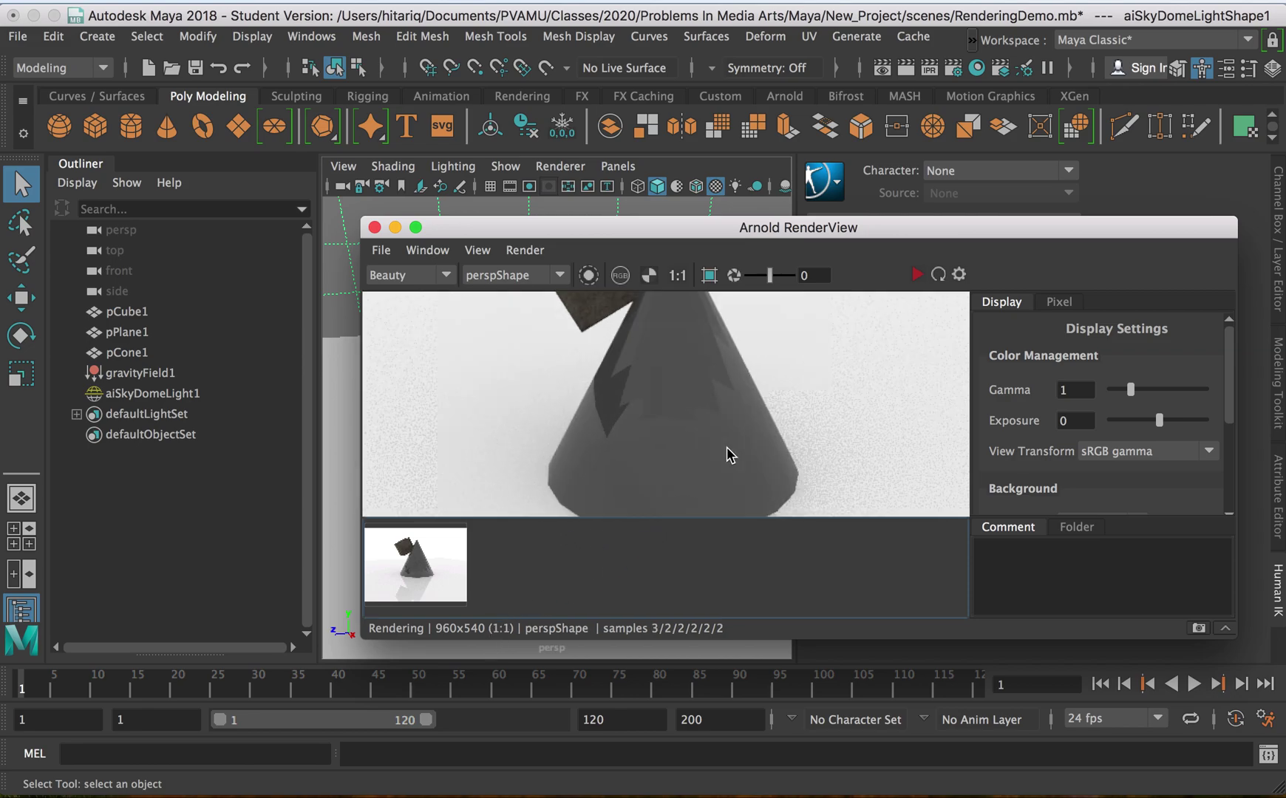
{"action": "scroll", "coordinate": [832, 402], "scroll_direction": "up", "scroll_amount": 1}
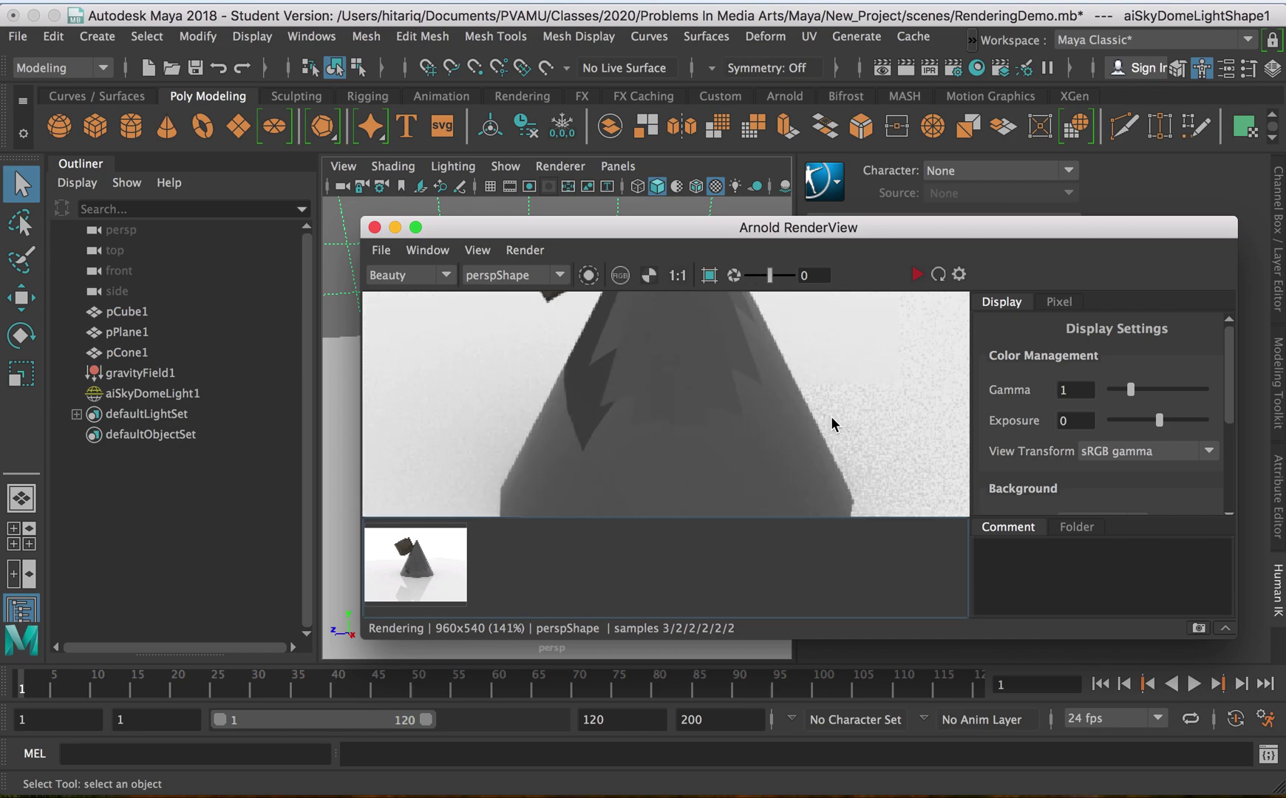
{"action": "scroll", "coordinate": [746, 414], "scroll_direction": "down", "scroll_amount": 3}
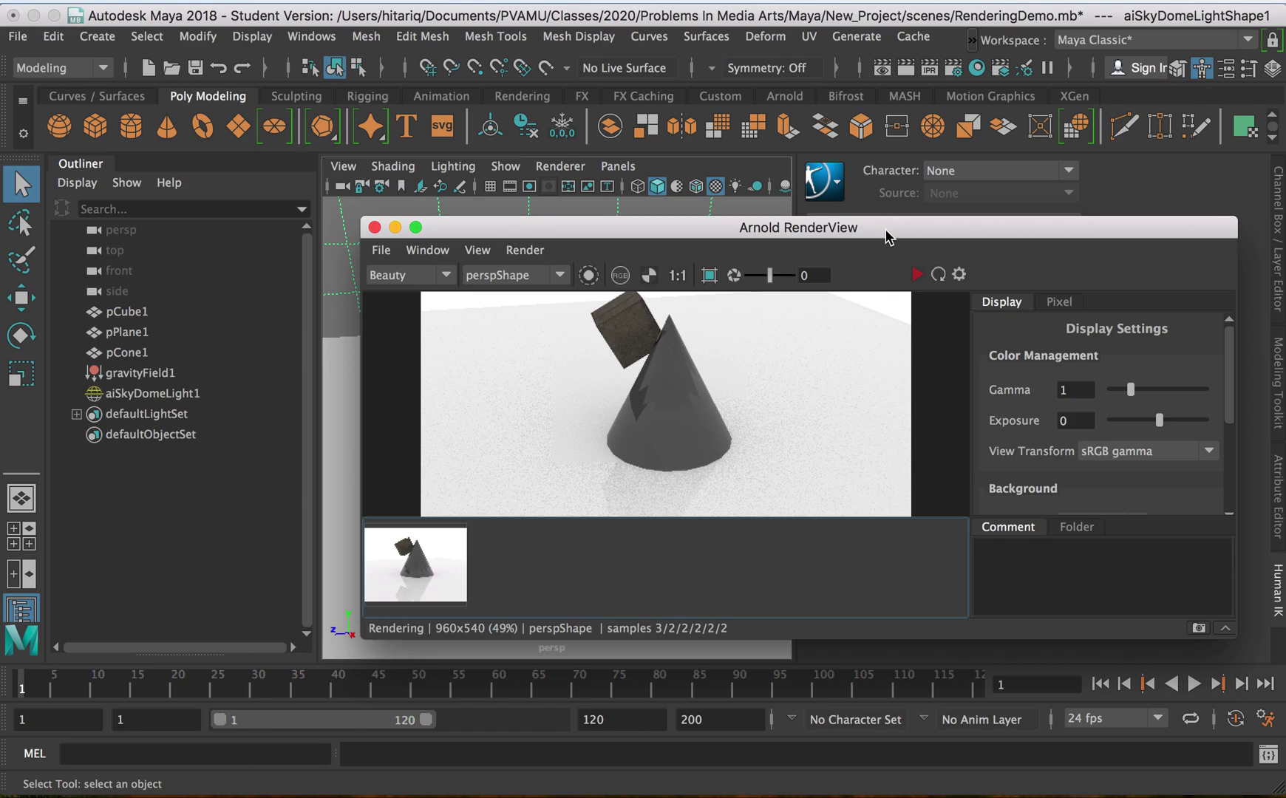
{"action": "left_click_drag", "start_coordinate": [887, 237], "coordinate": [750, 255]}
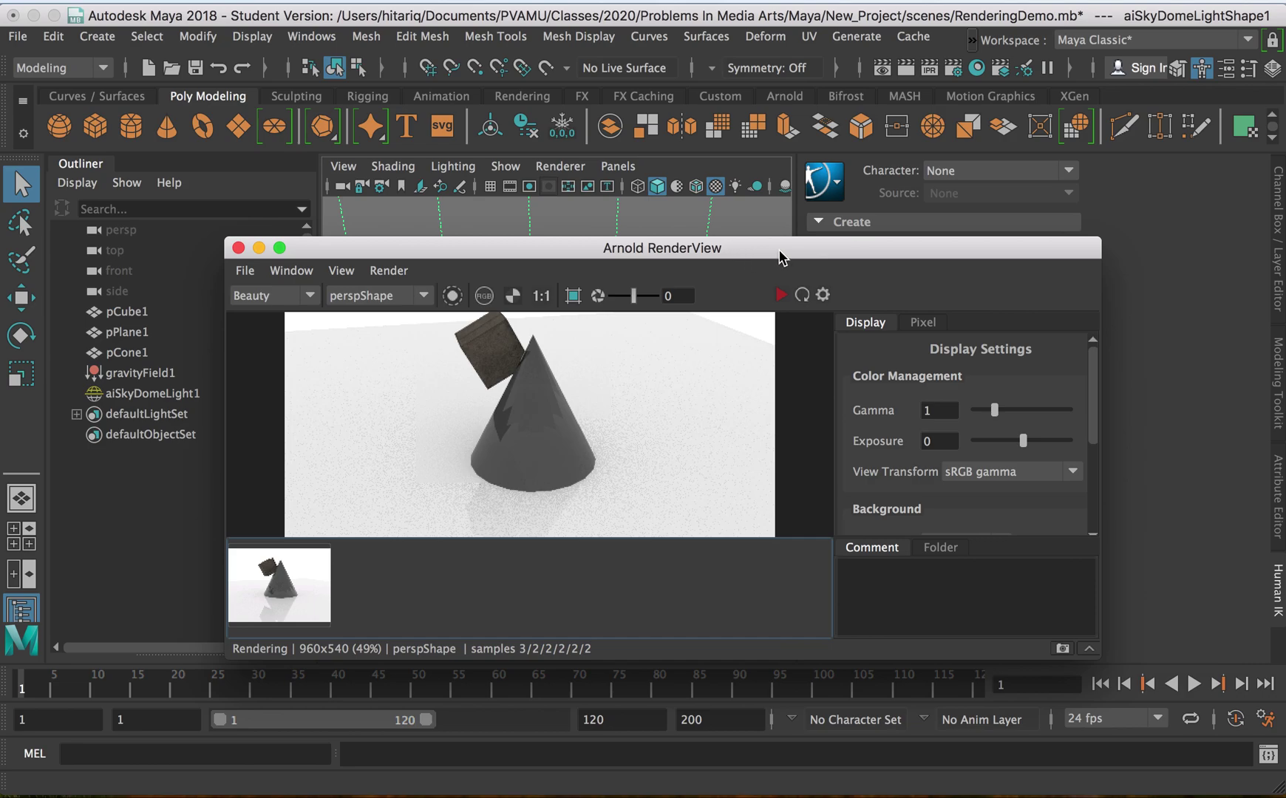
{"action": "left_click_drag", "start_coordinate": [781, 253], "coordinate": [786, 225]}
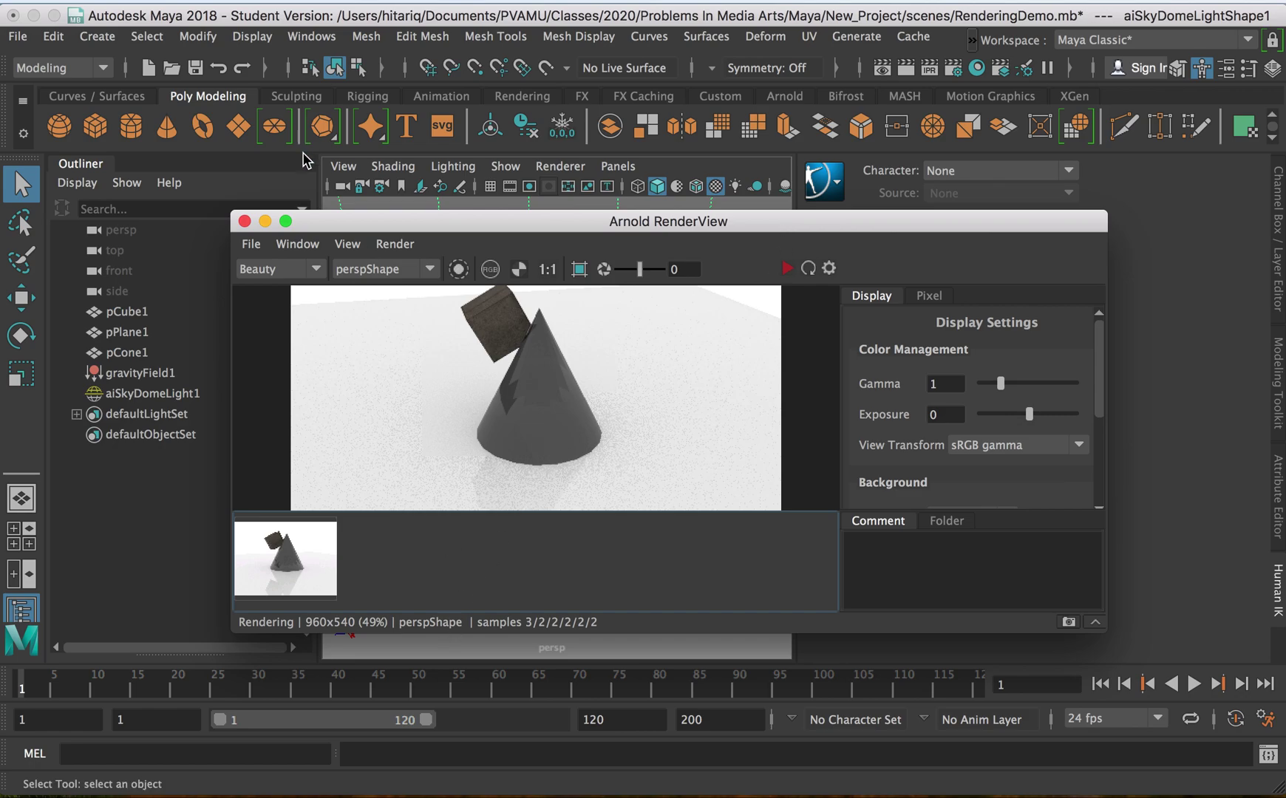
{"action": "left_click", "coordinate": [295, 275]}
{"action": "left_click", "coordinate": [270, 281]}
{"action": "left_click_drag", "start_coordinate": [373, 210], "coordinate": [371, 169]}
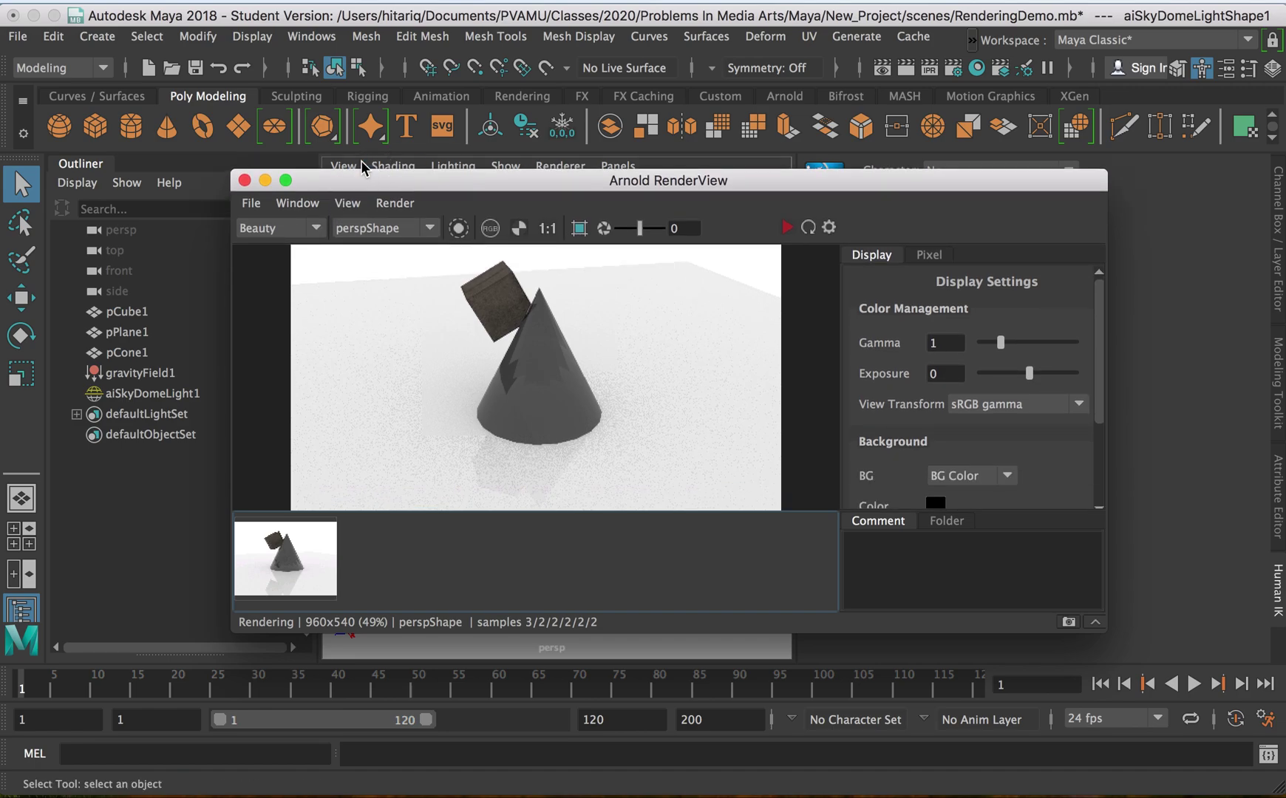
{"action": "left_click", "coordinate": [518, 229]}
{"action": "left_click", "coordinate": [517, 229]}
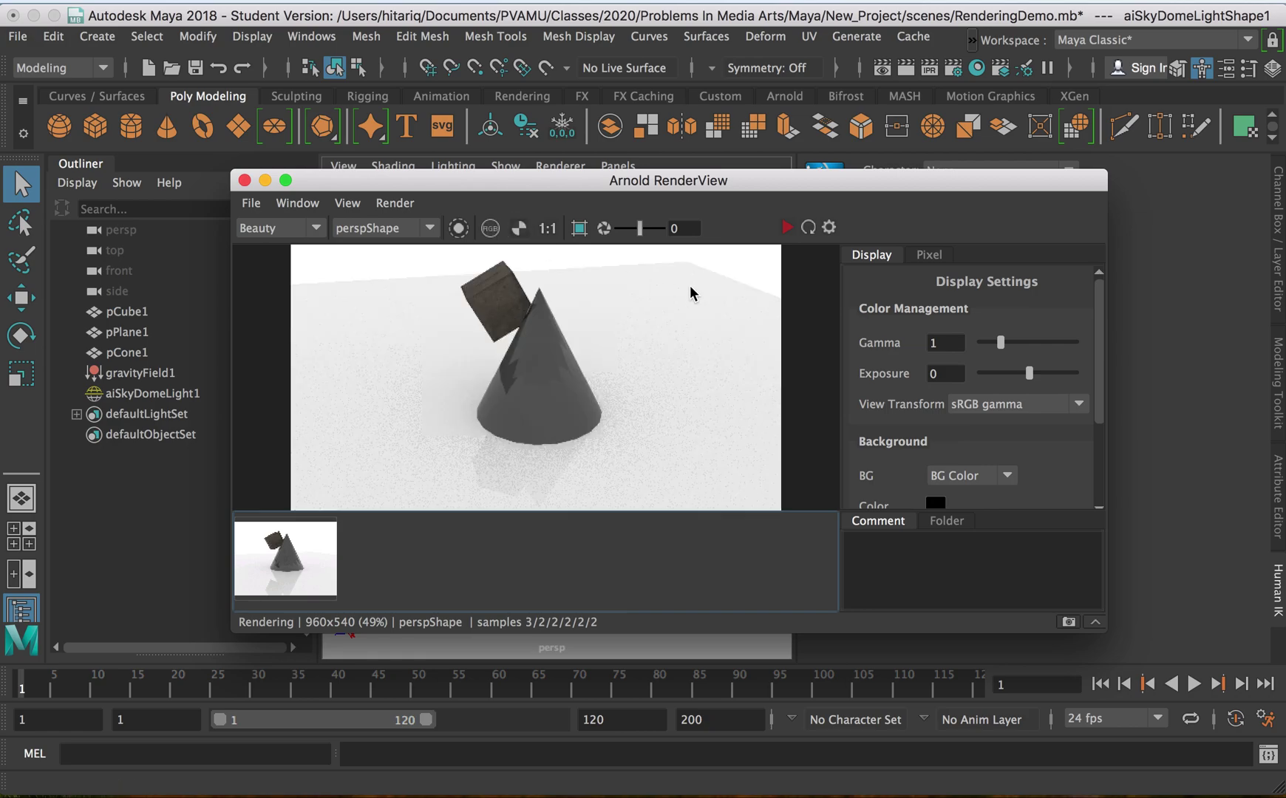
{"action": "scroll", "coordinate": [877, 428], "scroll_direction": "down", "scroll_amount": 5}
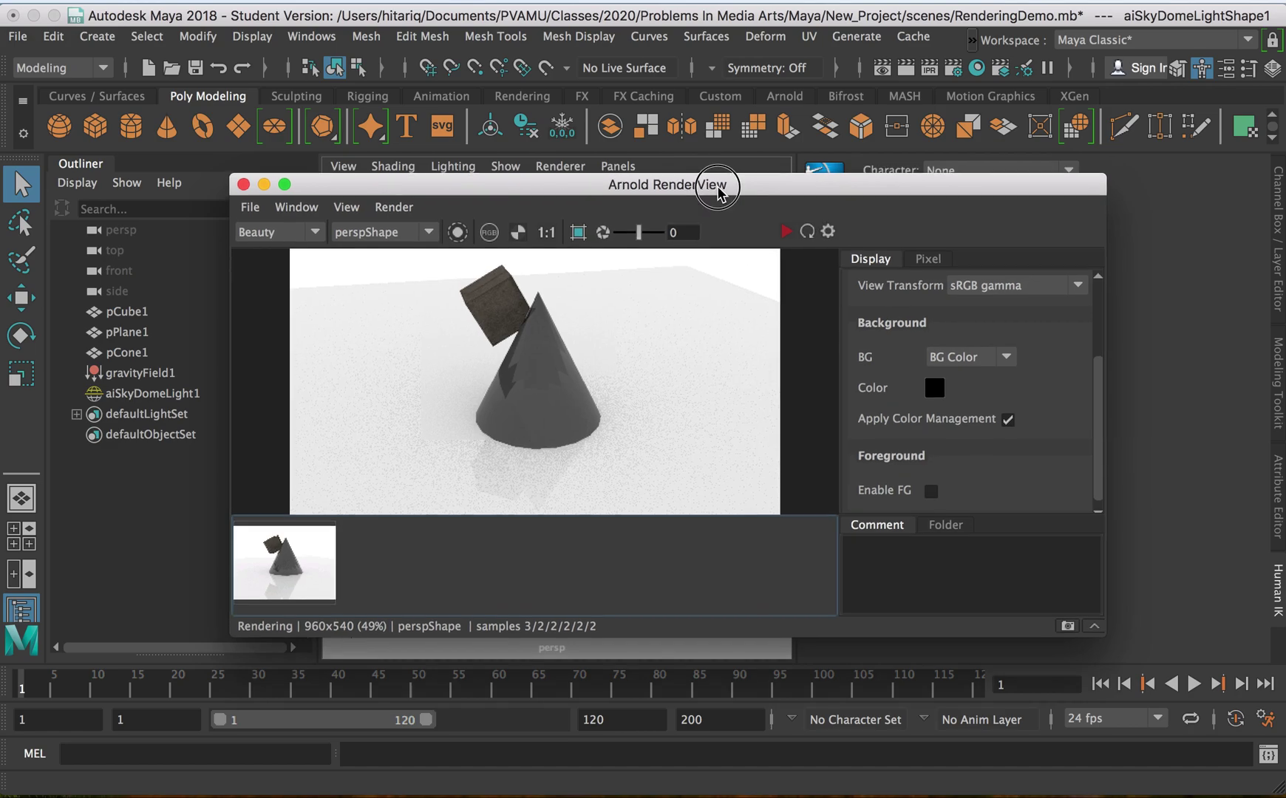
{"action": "left_click_drag", "start_coordinate": [721, 191], "coordinate": [707, 360]}
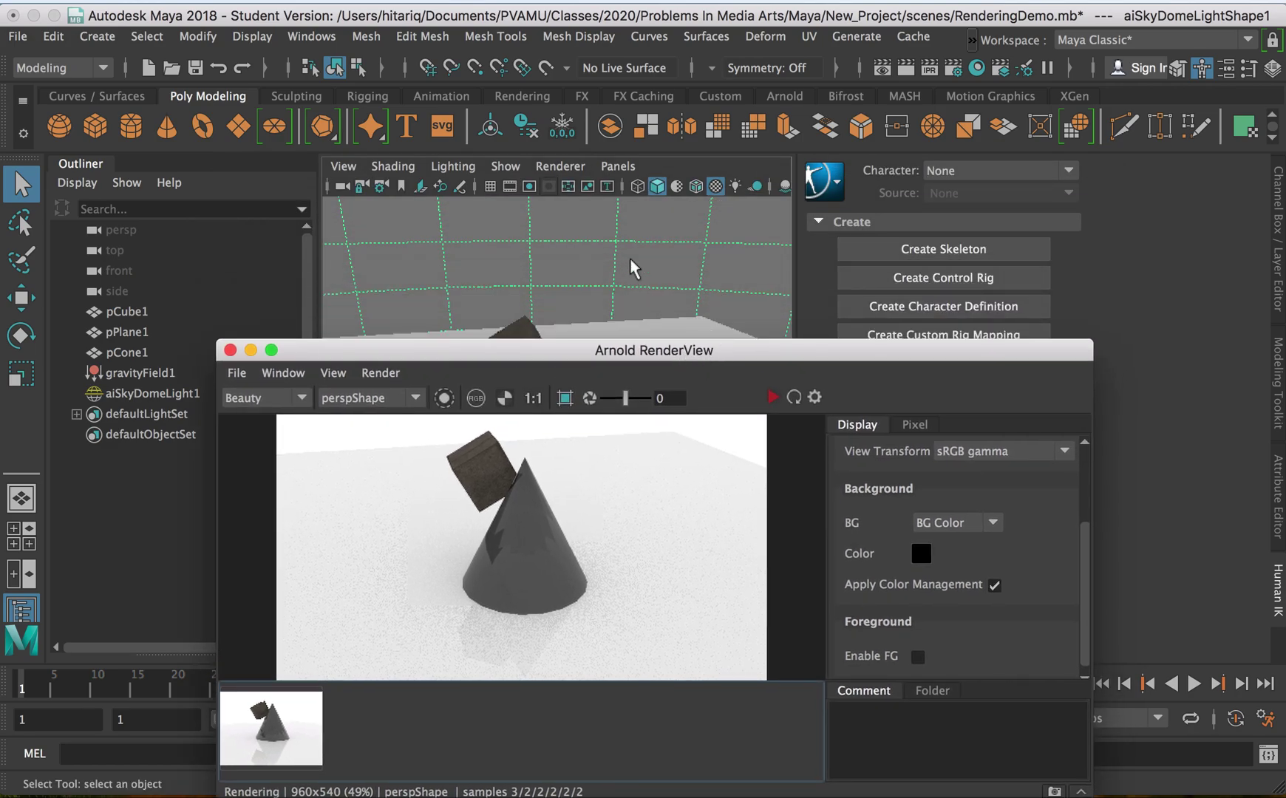
Delete aiSkyDomeLight1 and add an Arnold Area Light in its place.
{"action": "left_click", "coordinate": [640, 255]}
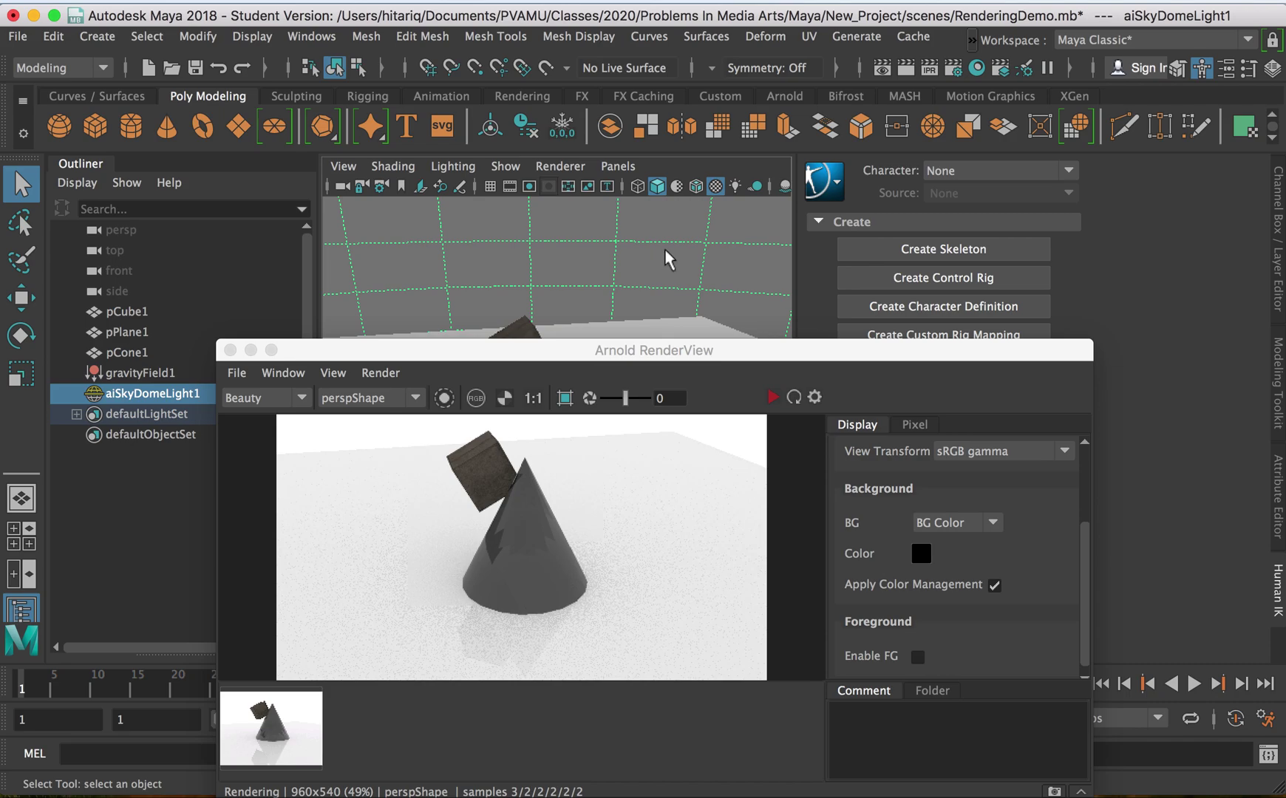
{"action": "left_click", "coordinate": [665, 247]}
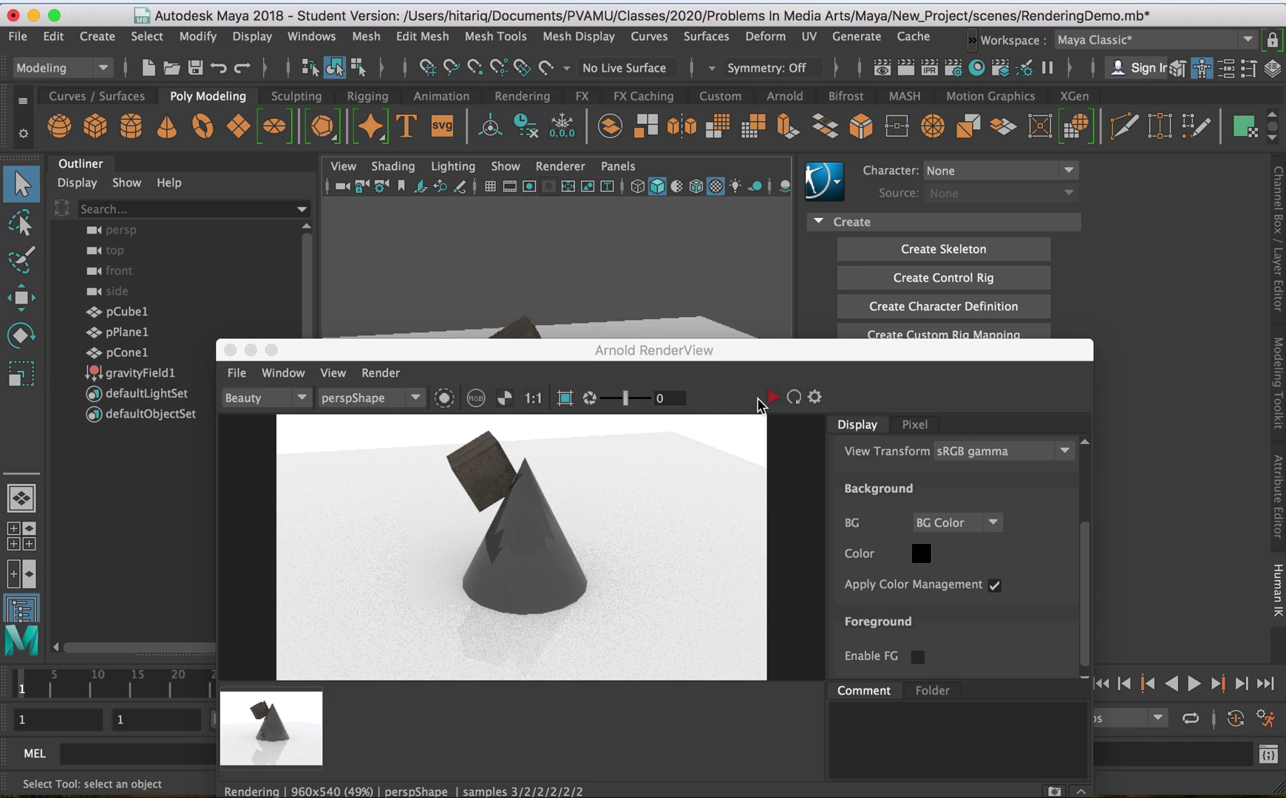
{"action": "left_click", "coordinate": [974, 38]}
{"action": "mouse_move", "coordinate": [1013, 65]}
{"action": "mouse_move", "coordinate": [1143, 150]}
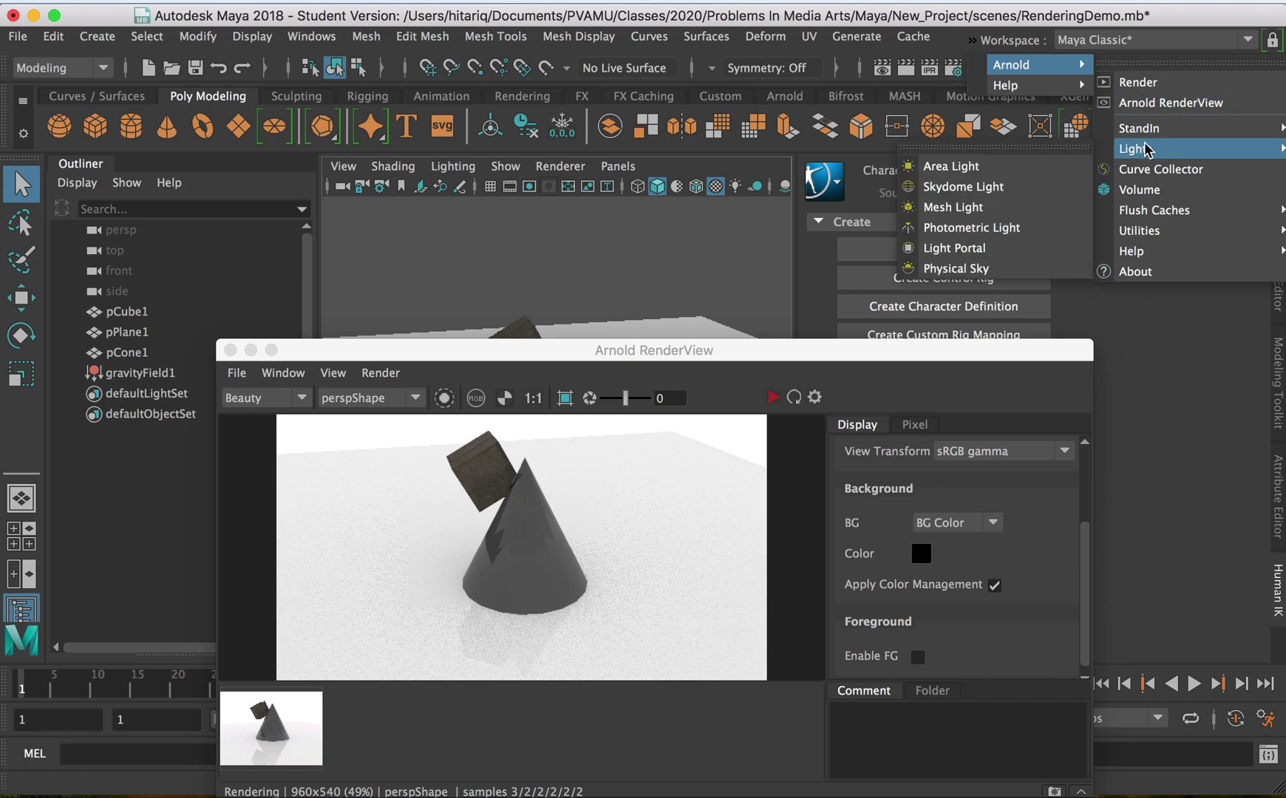
{"action": "left_click", "coordinate": [1027, 166]}
Restart the live render, then move aiAreaLight1 left and upward.
{"action": "left_click", "coordinate": [773, 397]}
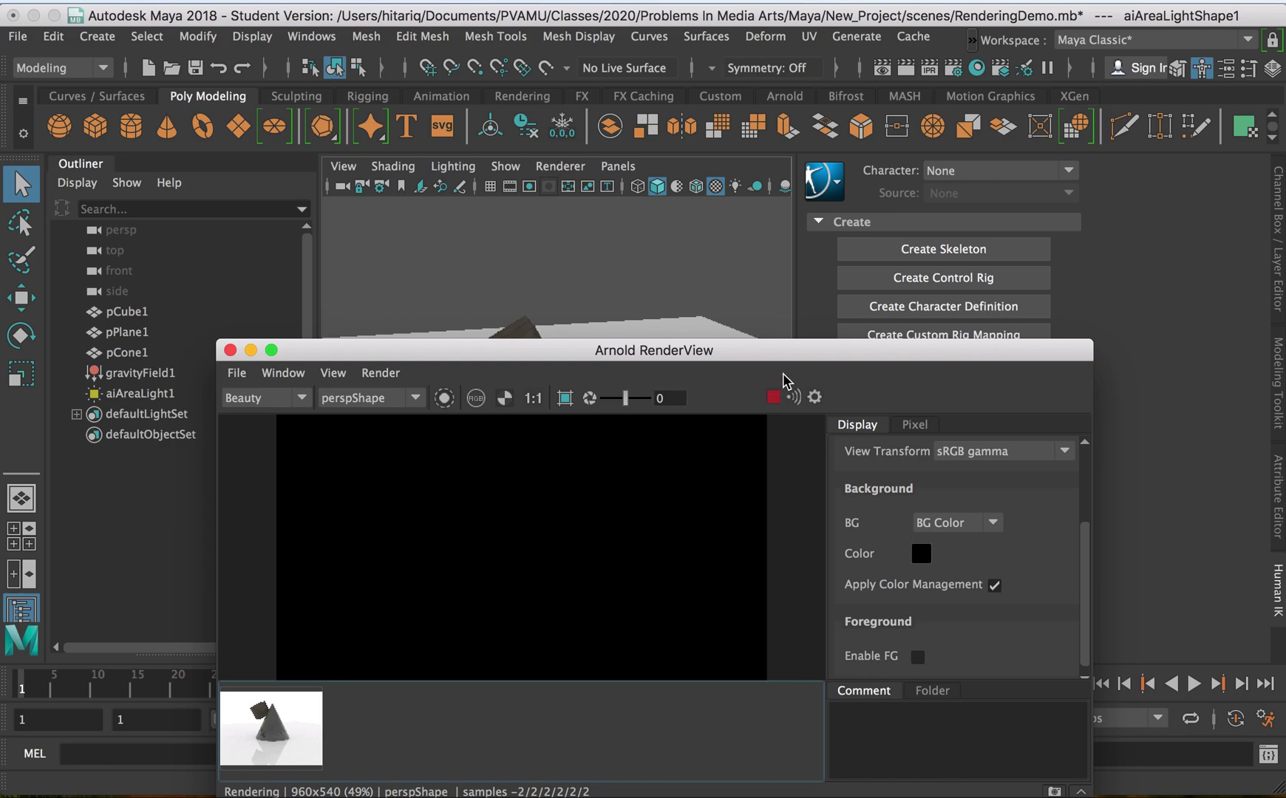
{"action": "left_click_drag", "start_coordinate": [792, 346], "coordinate": [781, 509]}
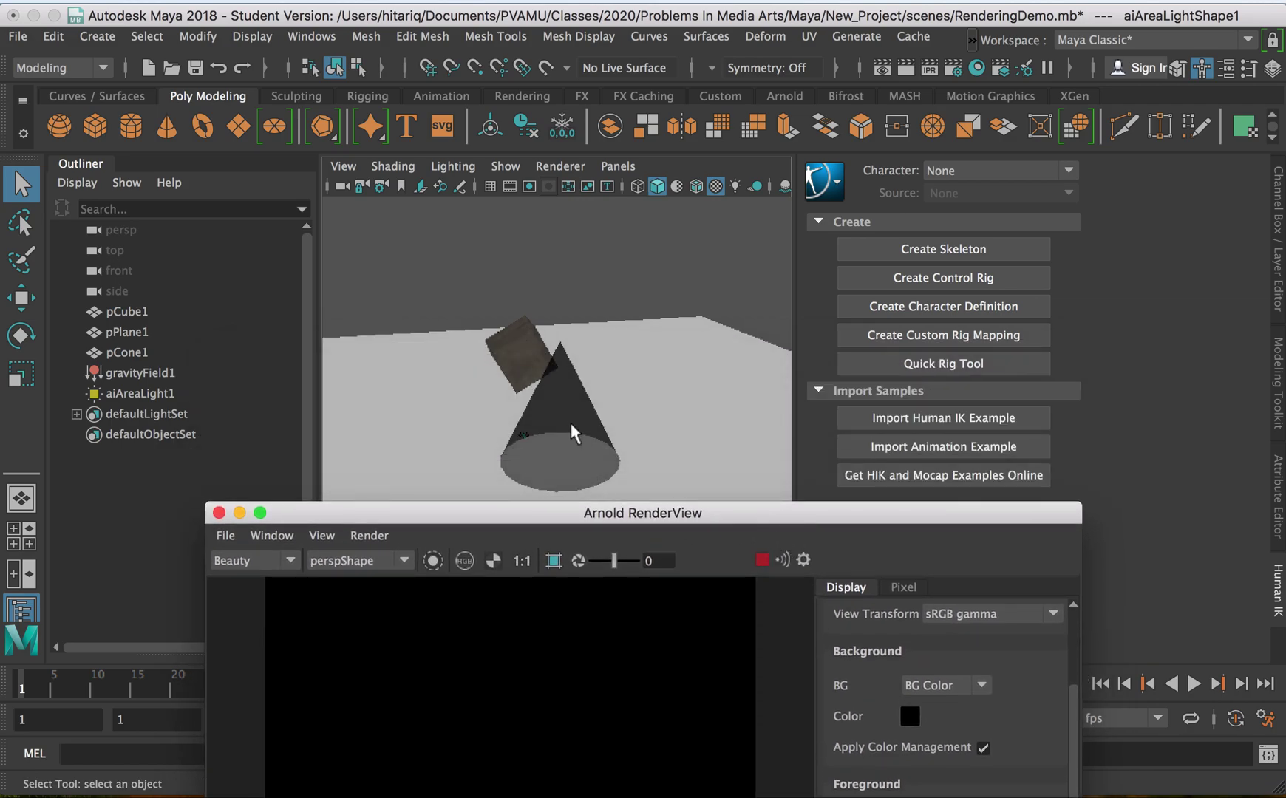
{"action": "scroll", "coordinate": [568, 419], "scroll_direction": "down", "scroll_amount": 5}
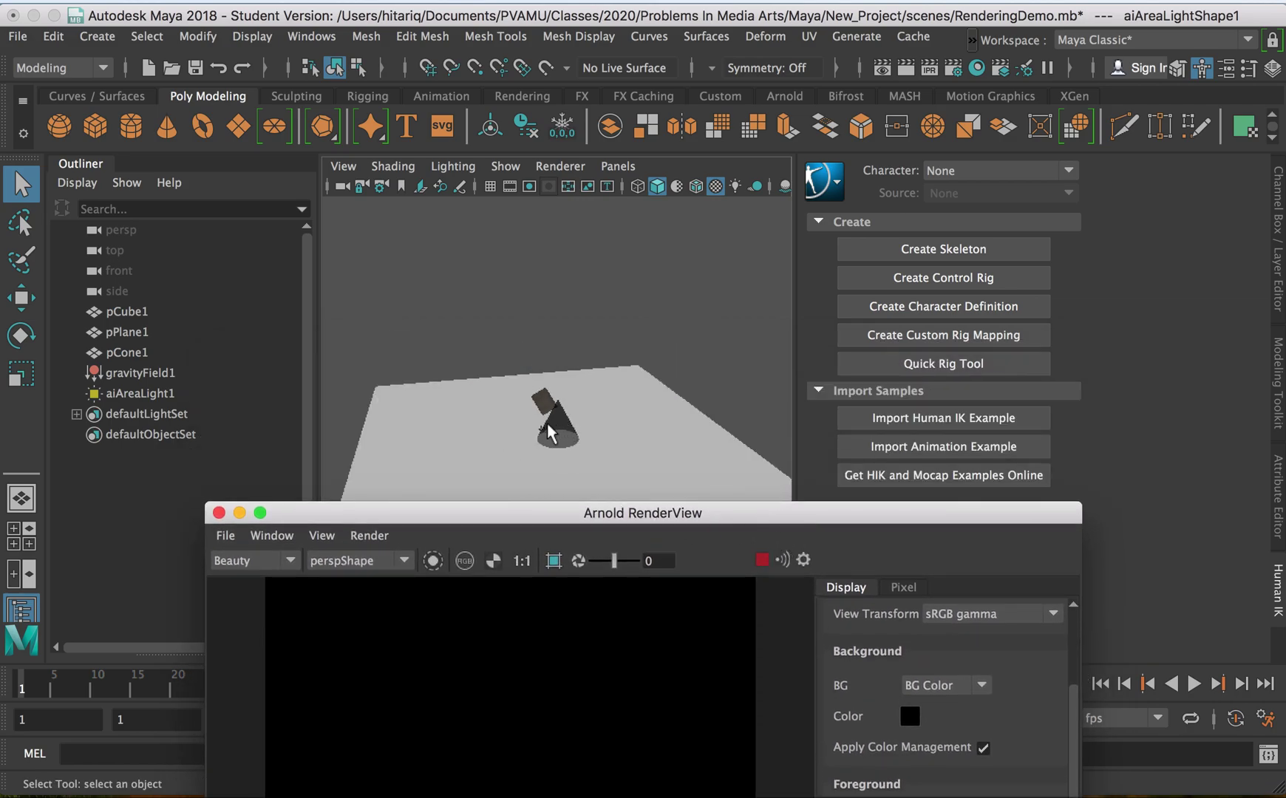
{"action": "left_click", "coordinate": [141, 399]}
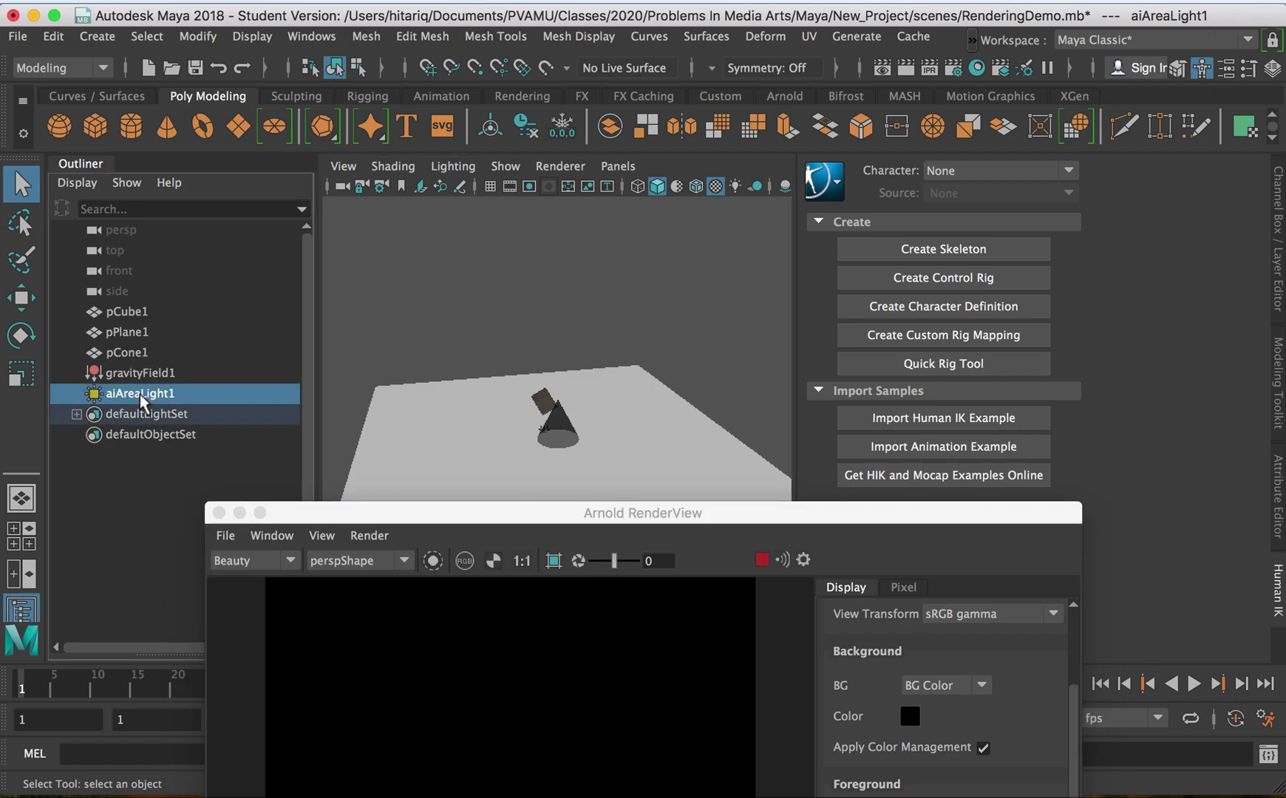
{"action": "key", "text": "w"}
{"action": "left_click_drag", "start_coordinate": [556, 443], "coordinate": [517, 442], "text": "alt"}
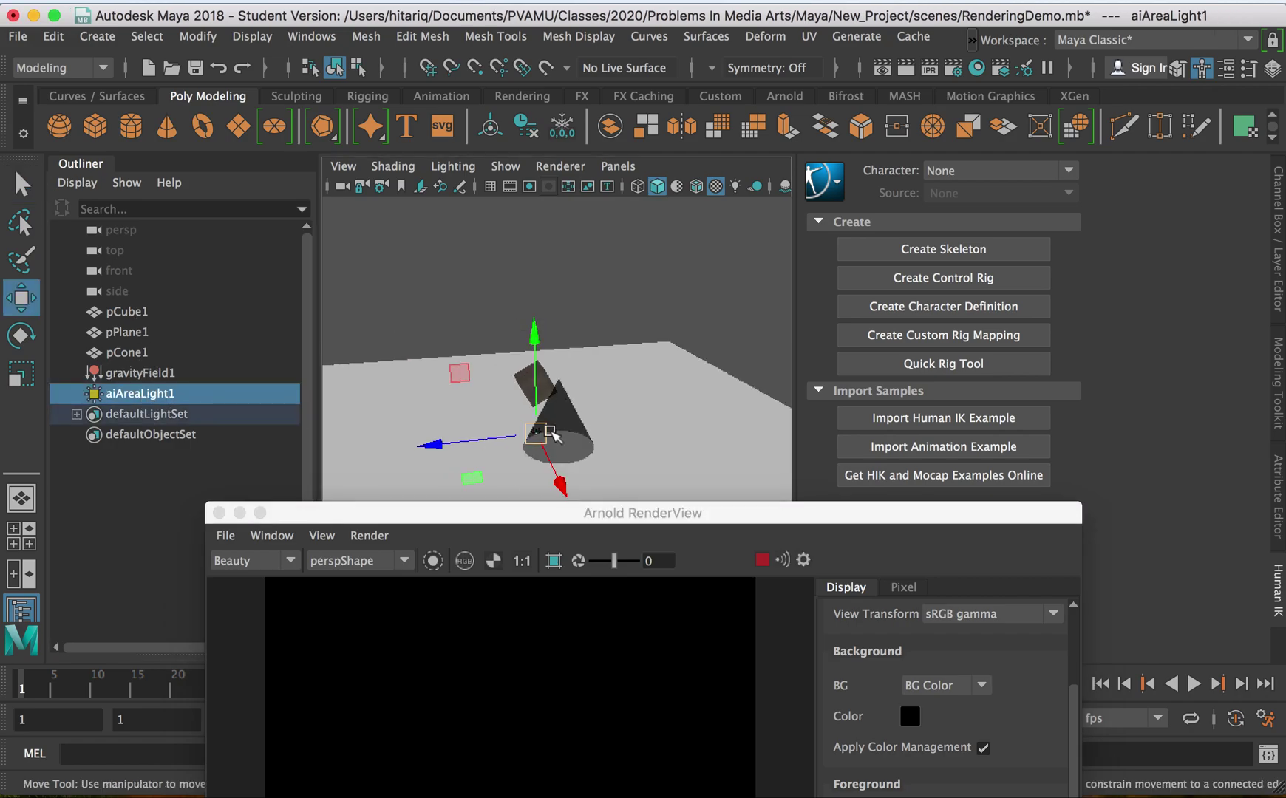
{"action": "left_click", "coordinate": [433, 446]}
{"action": "left_click_drag", "start_coordinate": [433, 447], "coordinate": [402, 449]}
{"action": "left_click_drag", "start_coordinate": [453, 403], "coordinate": [493, 480]}
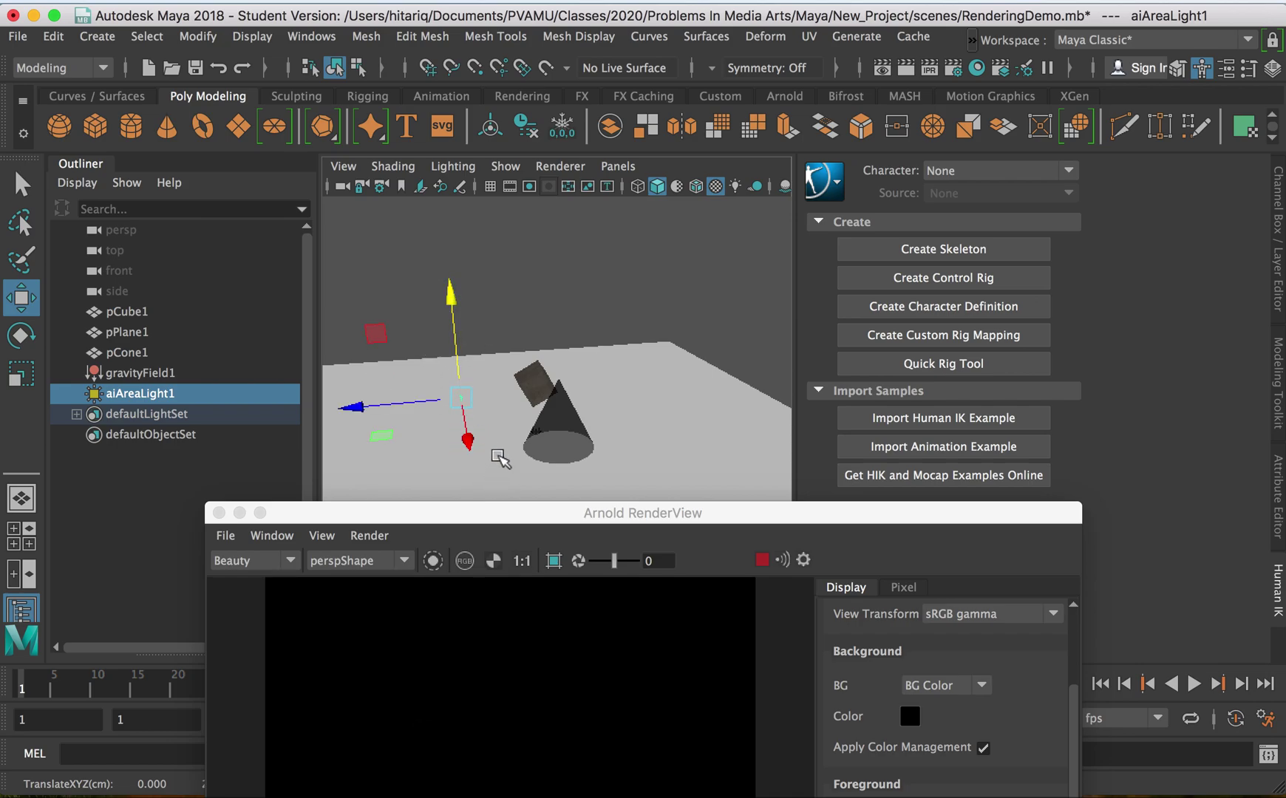
{"action": "left_click_drag", "start_coordinate": [468, 431], "coordinate": [538, 336], "text": "alt"}
Scale up and tilt the area light, then raise it higher above the objects.
{"action": "key", "text": "r"}
{"action": "key", "text": "e"}
{"action": "key", "text": "w"}
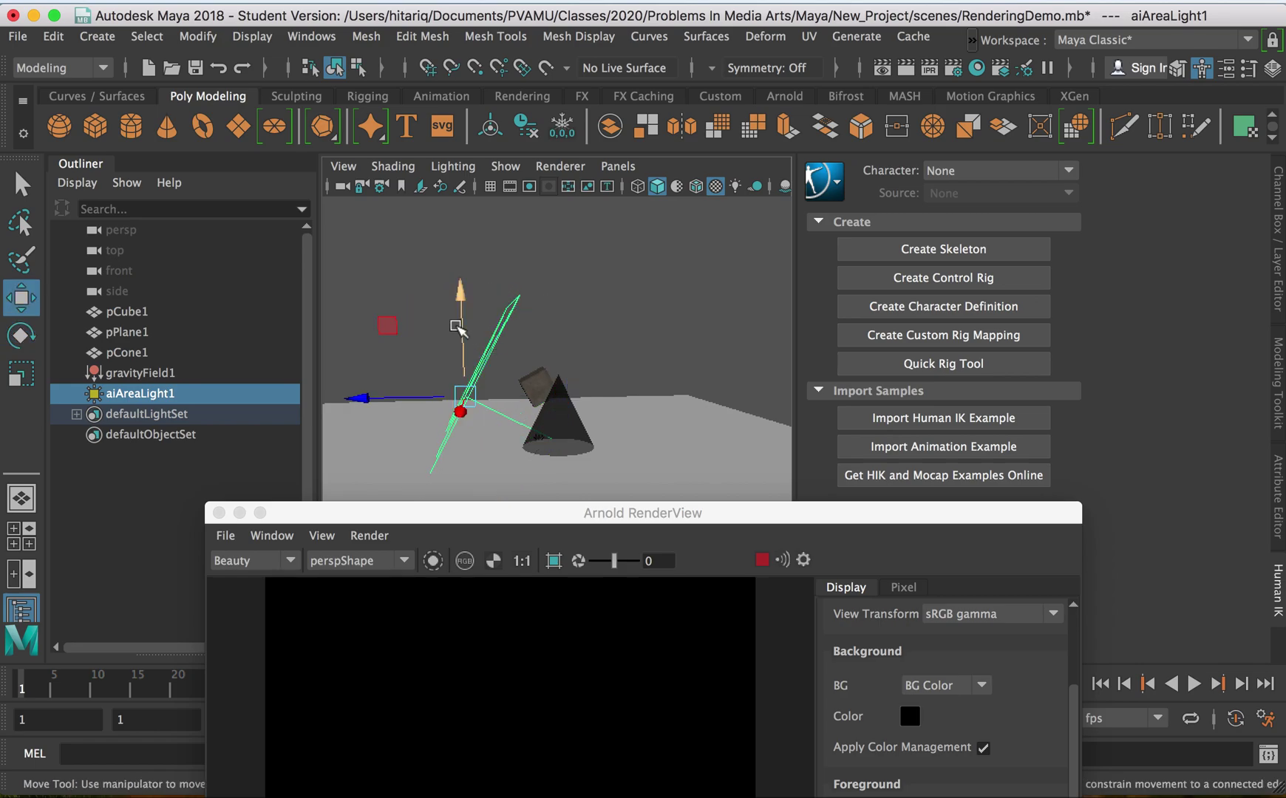
{"action": "left_click_drag", "start_coordinate": [457, 320], "coordinate": [473, 388]}
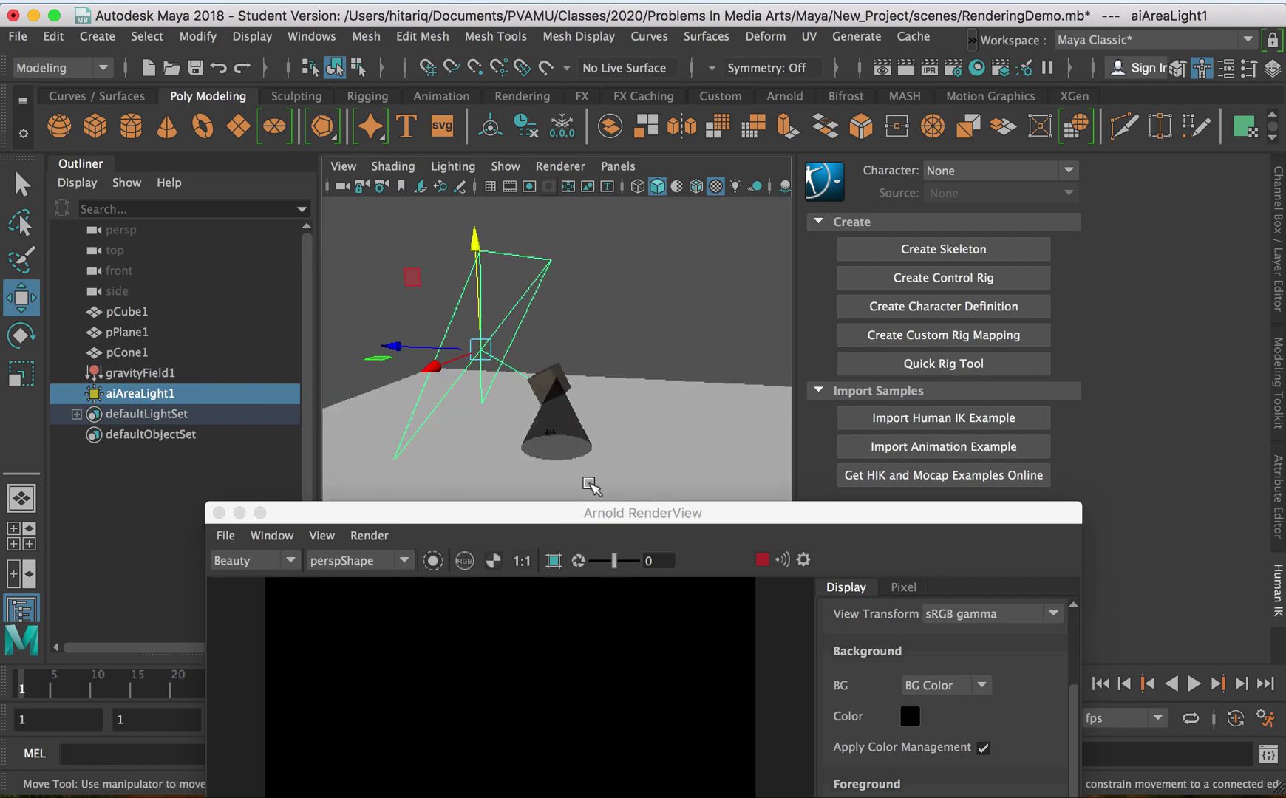
{"action": "left_click_drag", "start_coordinate": [590, 521], "coordinate": [540, 469]}
{"action": "left_click_drag", "start_coordinate": [551, 373], "coordinate": [585, 366], "text": "alt"}
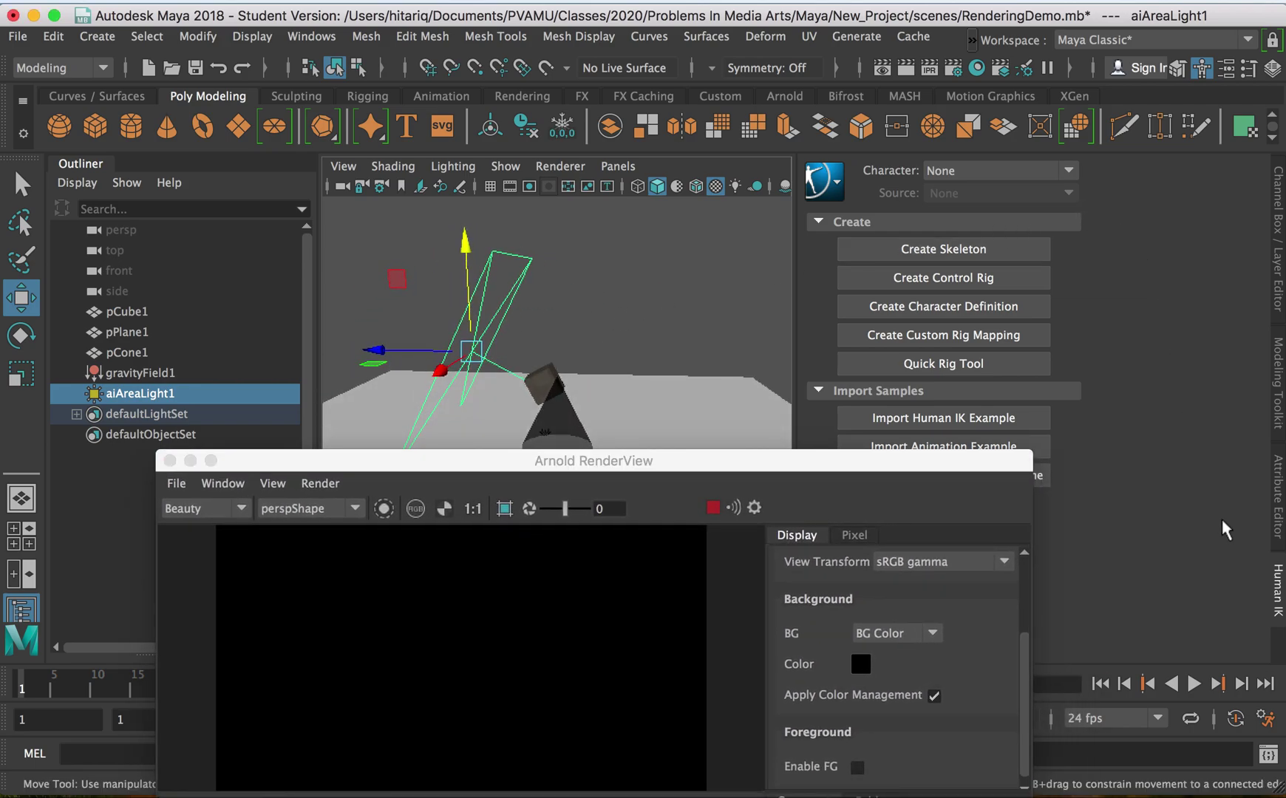
Set the area light's Intensity to 100 in the Attribute Editor.
{"action": "left_click", "coordinate": [1280, 473]}
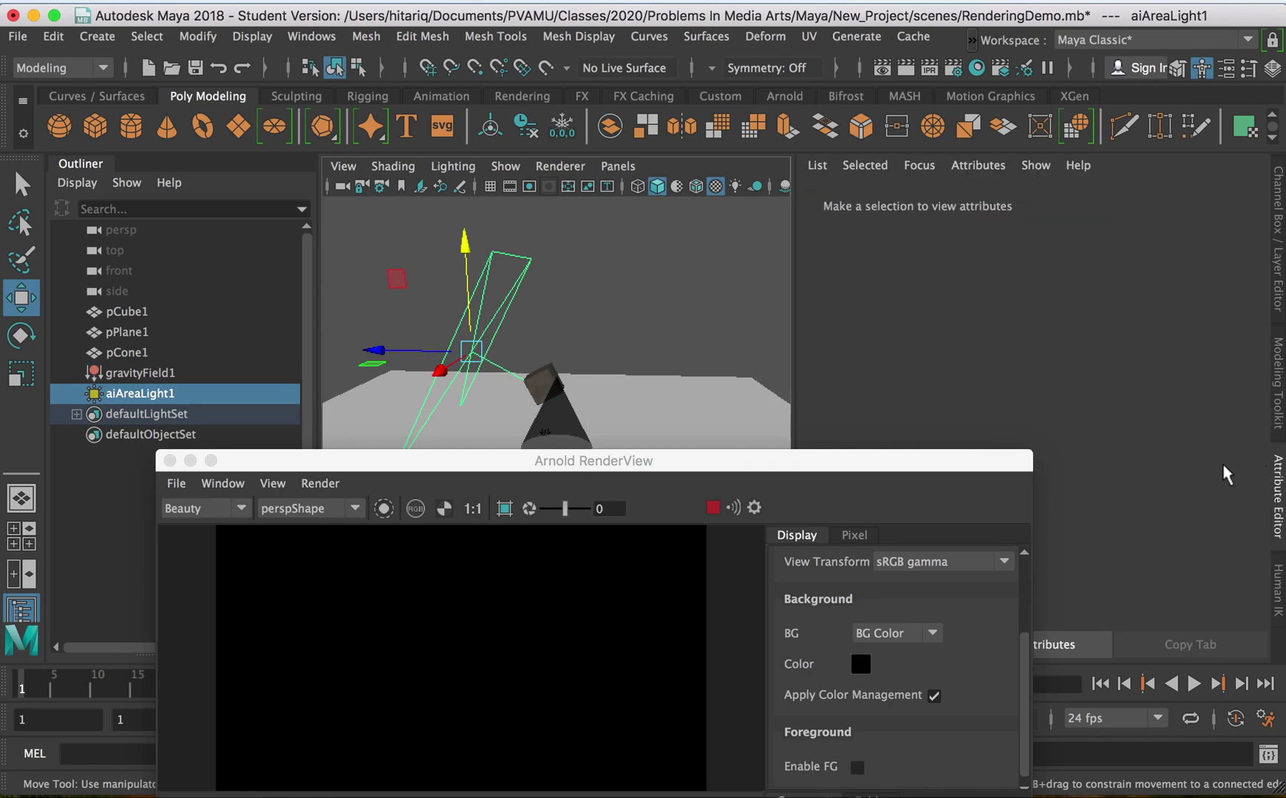
{"action": "left_click_drag", "start_coordinate": [987, 455], "coordinate": [990, 515]}
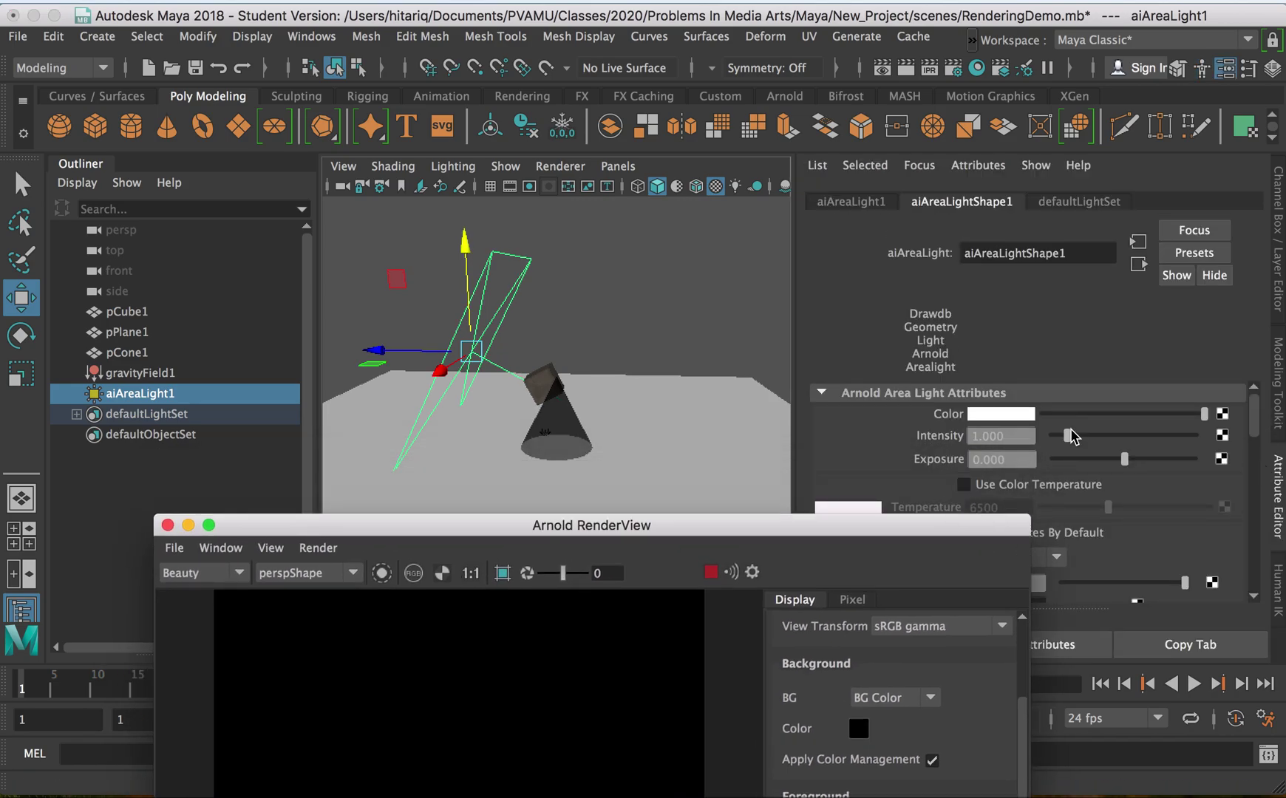
{"action": "left_click_drag", "start_coordinate": [1066, 435], "coordinate": [1199, 437]}
{"action": "left_click_drag", "start_coordinate": [1123, 470], "coordinate": [1211, 462]}
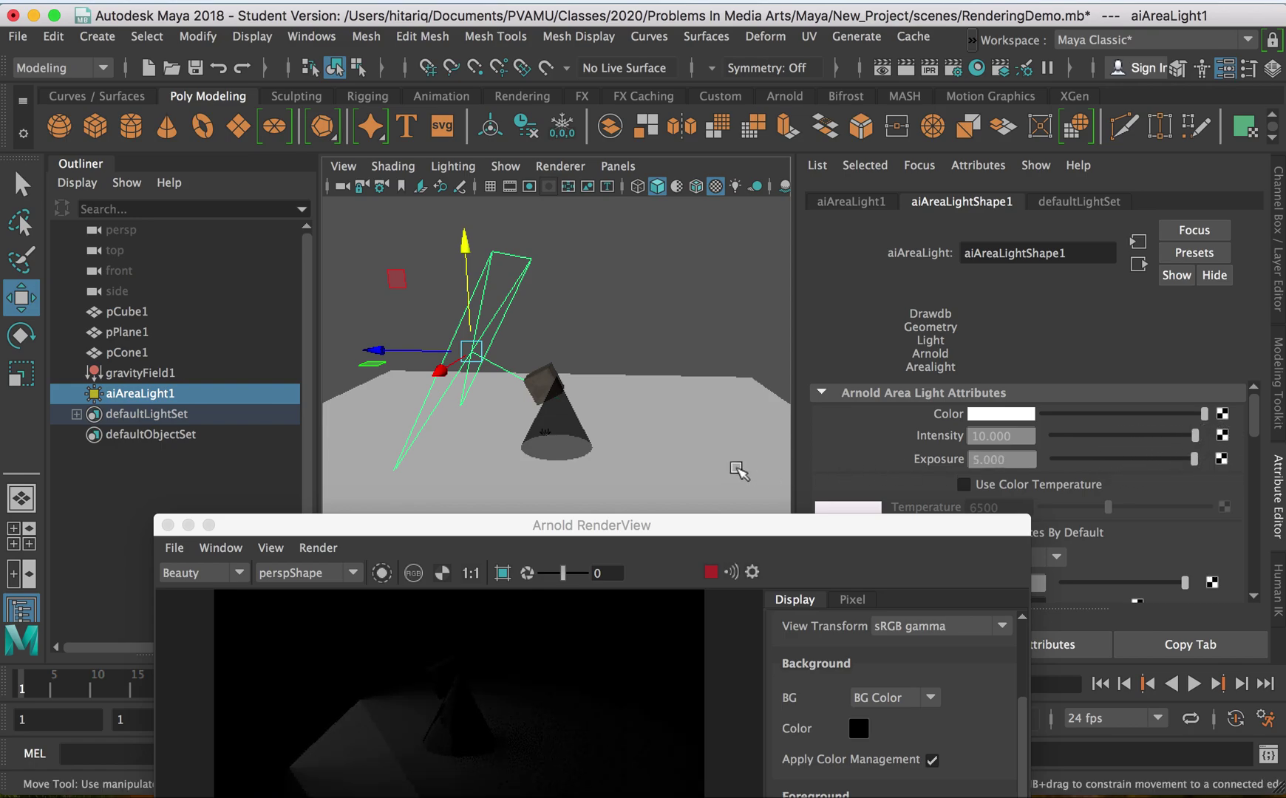
{"action": "left_click", "coordinate": [1020, 436]}
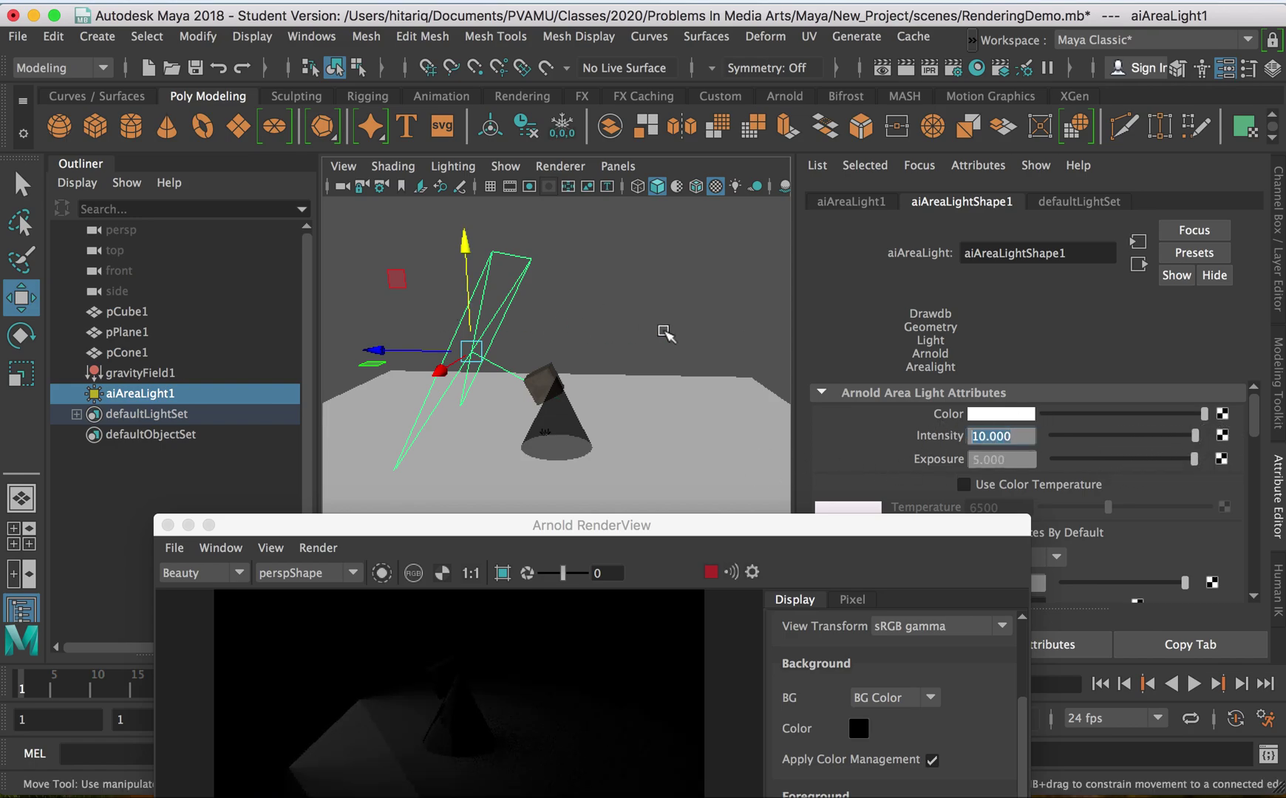
{"action": "type", "text": "10"}
{"action": "key", "text": "Return"}
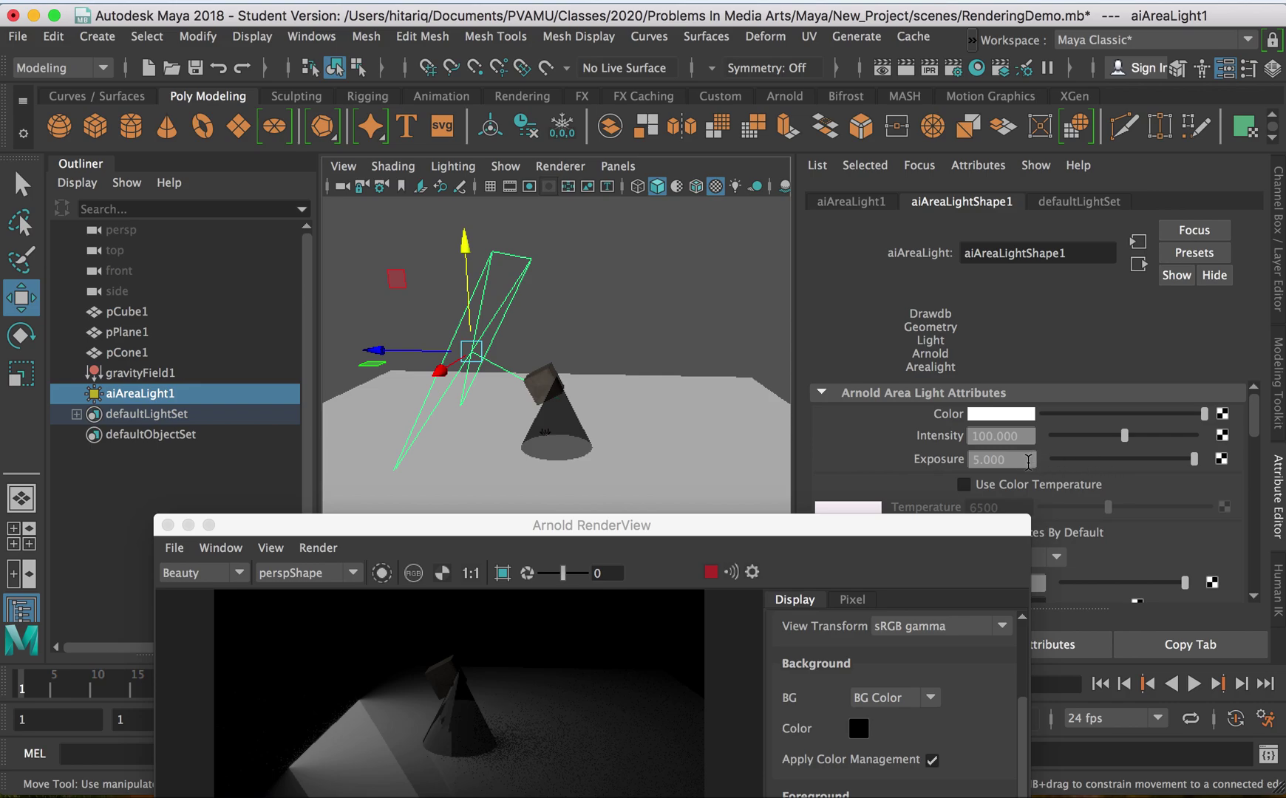
Set Exposure to 20, then lower it to about 8.433 and nudge the light.
{"action": "left_click", "coordinate": [1028, 459]}
{"action": "type", "text": "20"}
{"action": "key", "text": "Return"}
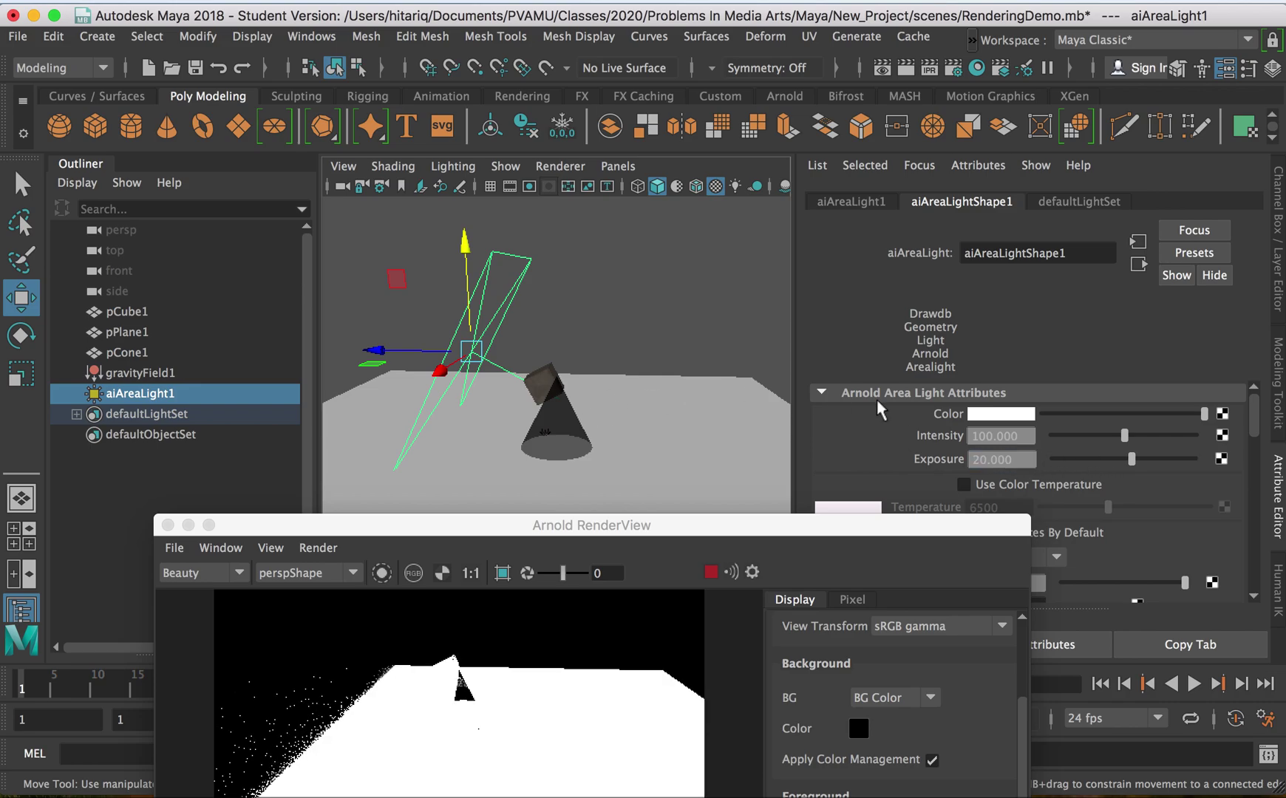
{"action": "left_click_drag", "start_coordinate": [1123, 459], "coordinate": [1095, 462]}
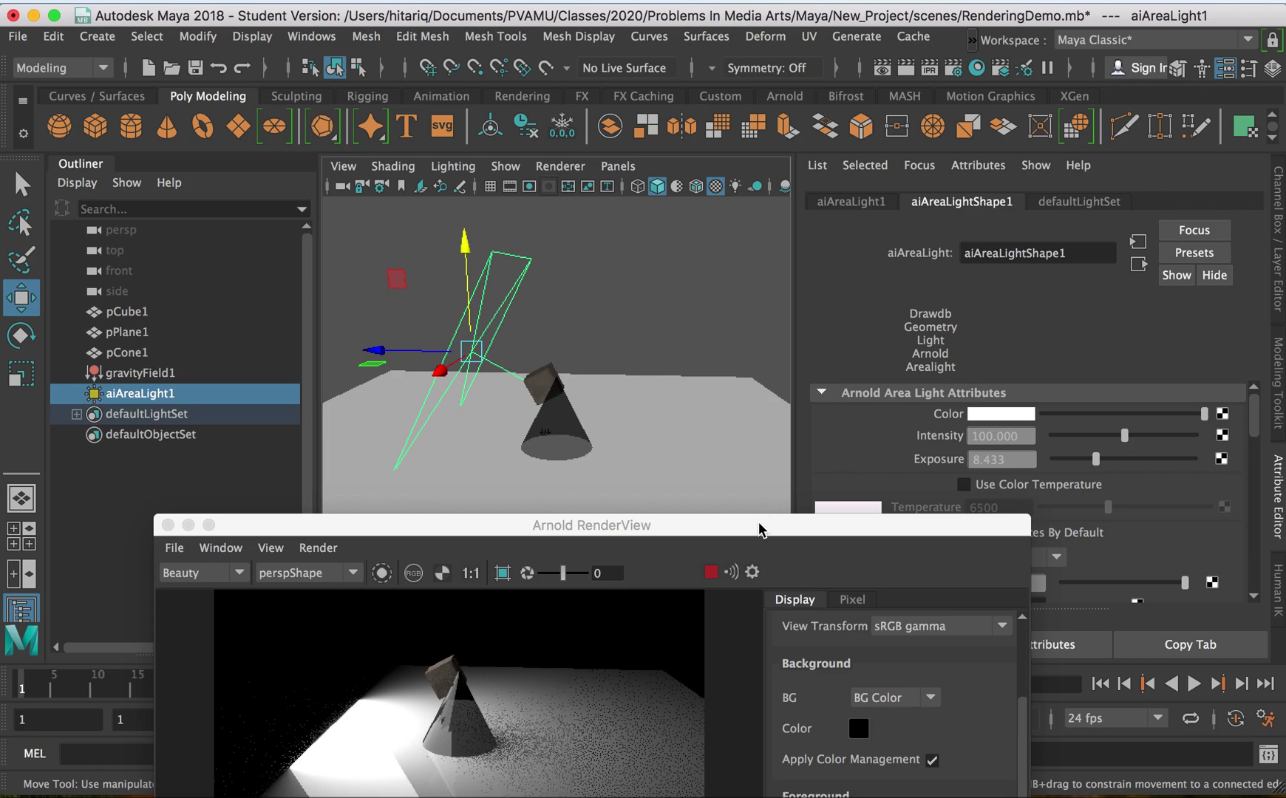
{"action": "left_click_drag", "start_coordinate": [760, 525], "coordinate": [764, 421]}
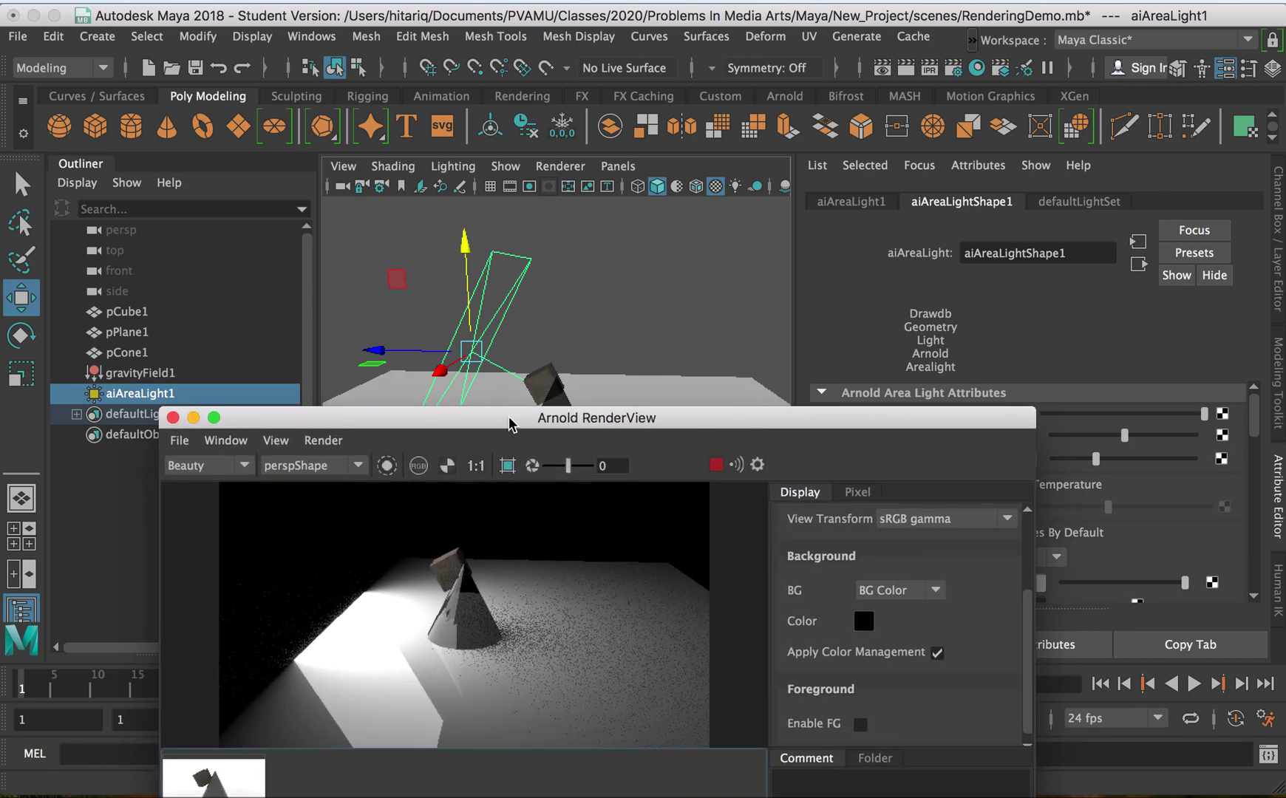
{"action": "middle_click_drag", "start_coordinate": [562, 325], "coordinate": [577, 290]}
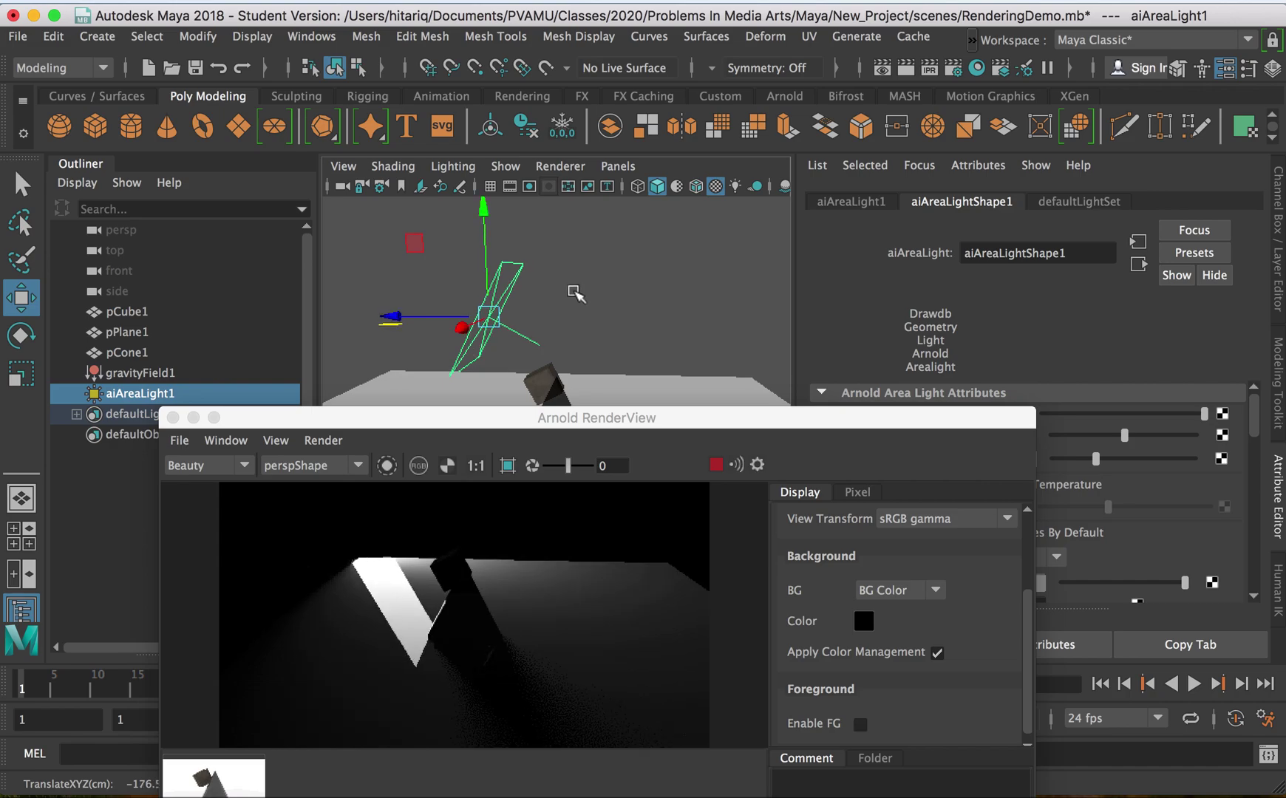
Set the RenderView background colour to a 25% dark grey.
{"action": "mouse_move", "coordinate": [574, 290]}
{"action": "left_mouse_down", "text": "alt"}
{"action": "mouse_move", "coordinate": [602, 306]}
{"action": "mouse_move", "coordinate": [608, 296]}
{"action": "mouse_move", "coordinate": [584, 311]}
{"action": "mouse_move", "coordinate": [582, 295]}
{"action": "left_mouse_up", "text": "alt"}
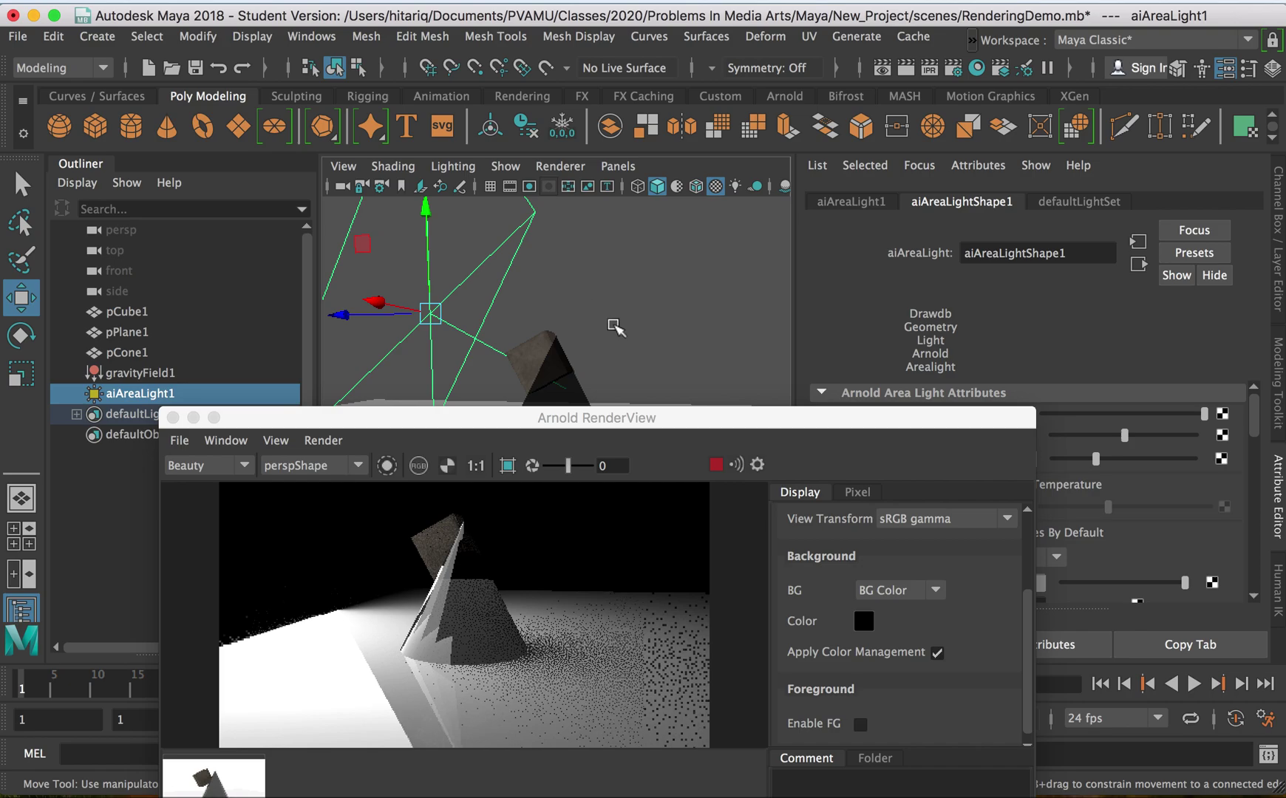
{"action": "left_click", "coordinate": [863, 620]}
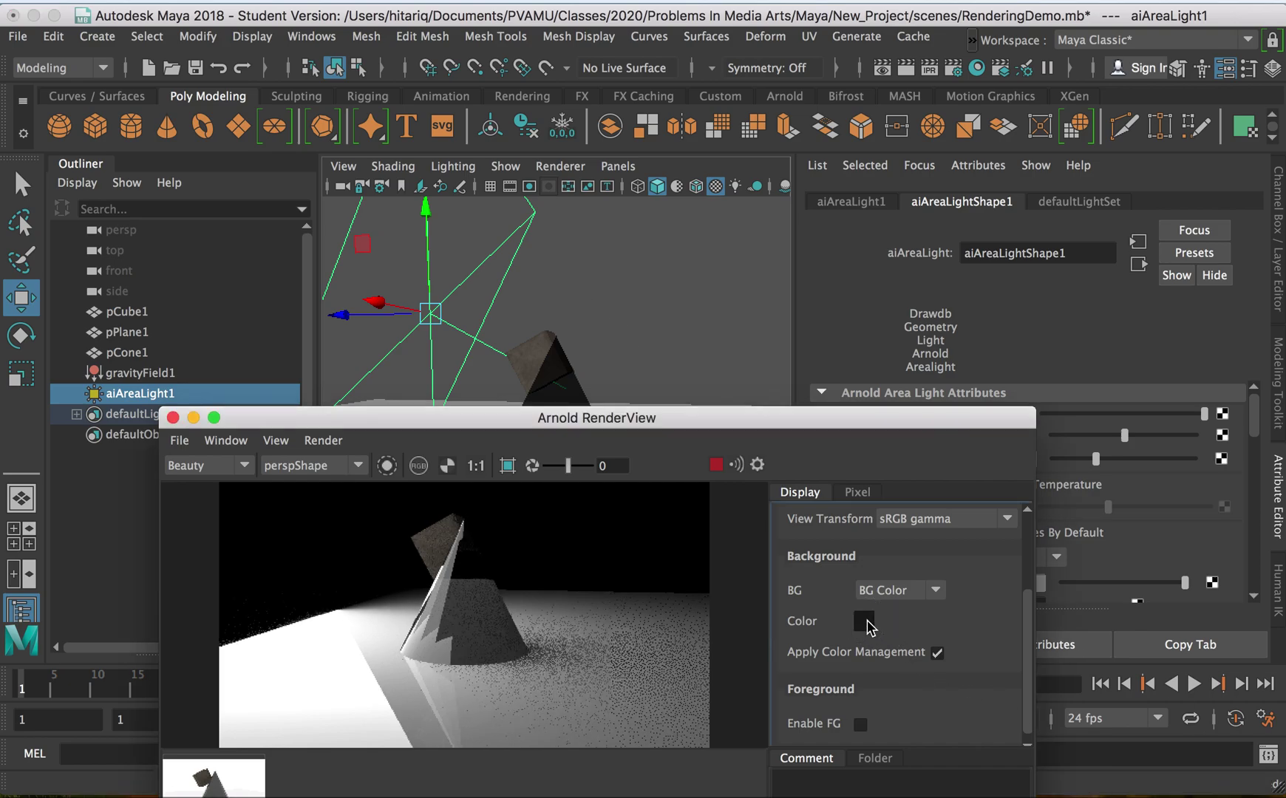
{"action": "left_click", "coordinate": [140, 568]}
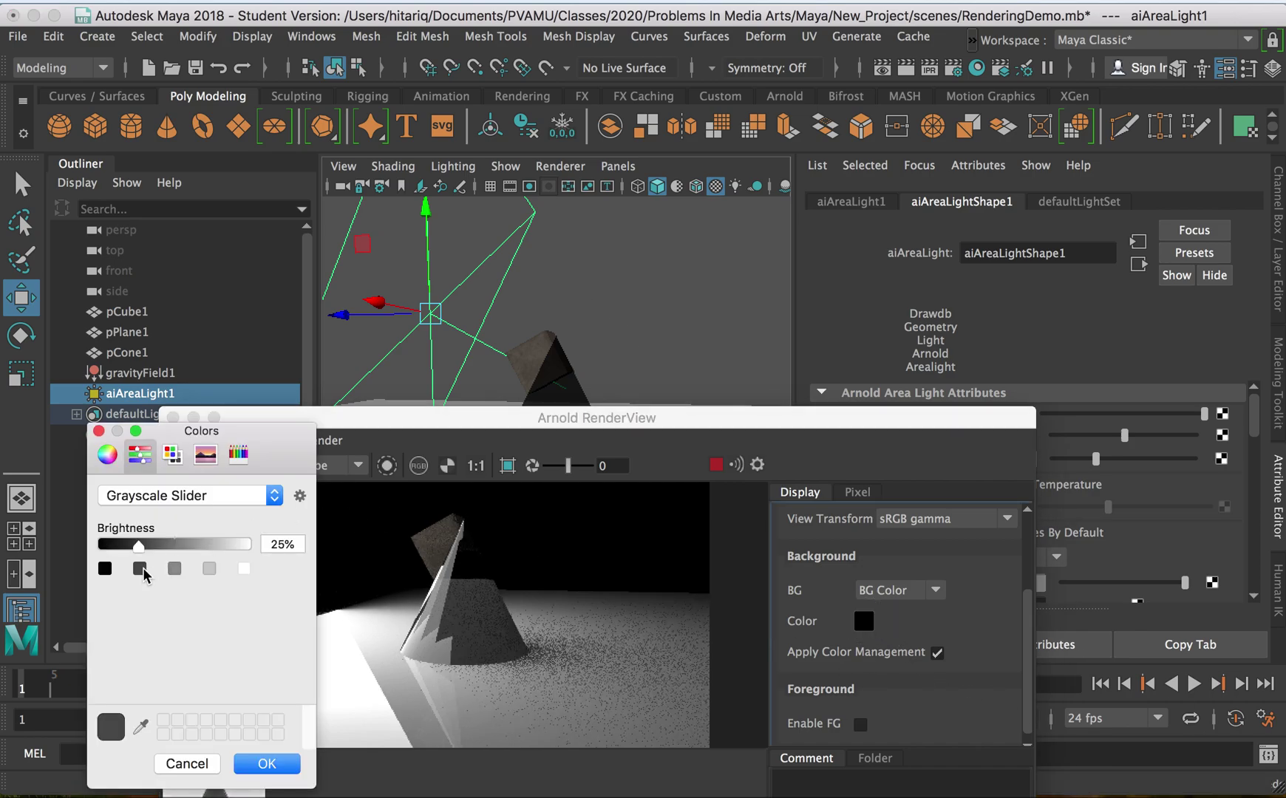
{"action": "left_click", "coordinate": [296, 765]}
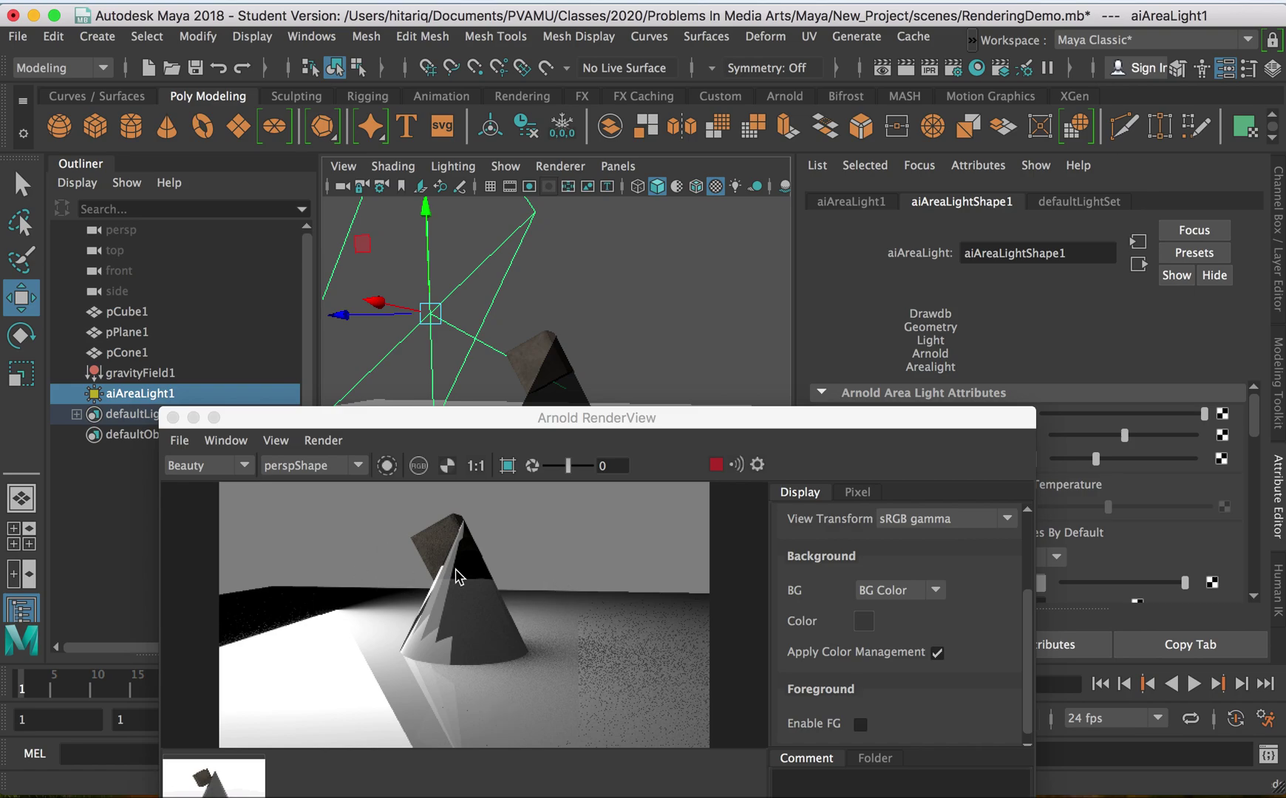
Scale up the area light, adjust the camera closer, and keep the BG Color background.
{"action": "left_click_drag", "start_coordinate": [577, 422], "coordinate": [577, 521]}
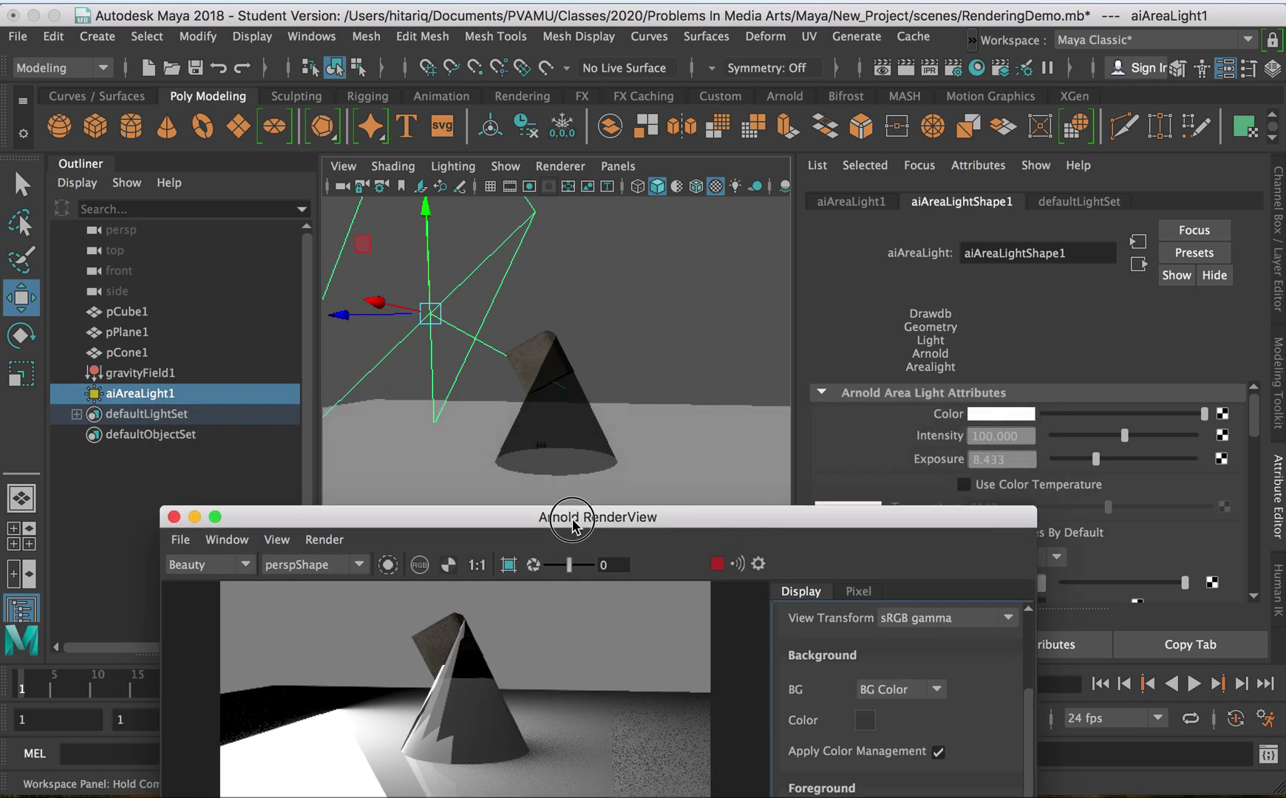
{"action": "key", "text": "r"}
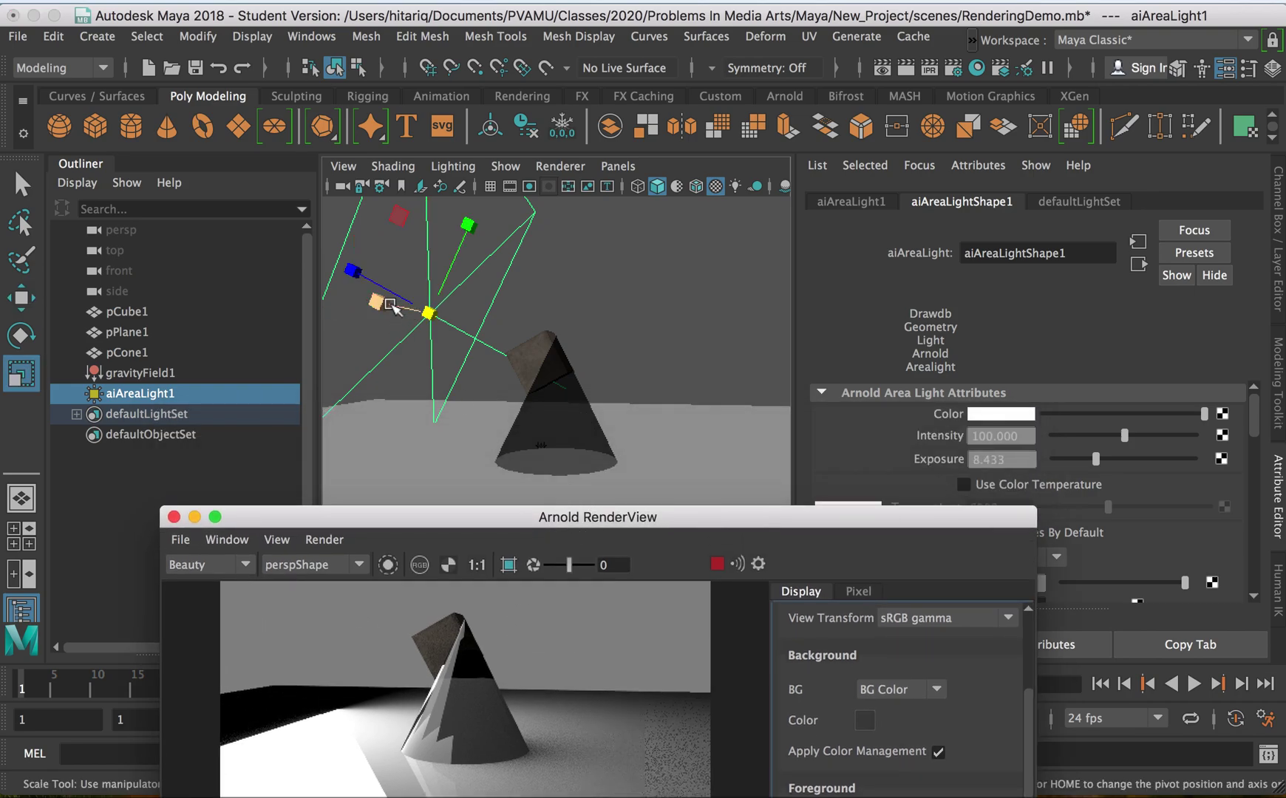
{"action": "left_click_drag", "start_coordinate": [428, 312], "coordinate": [29, 287]}
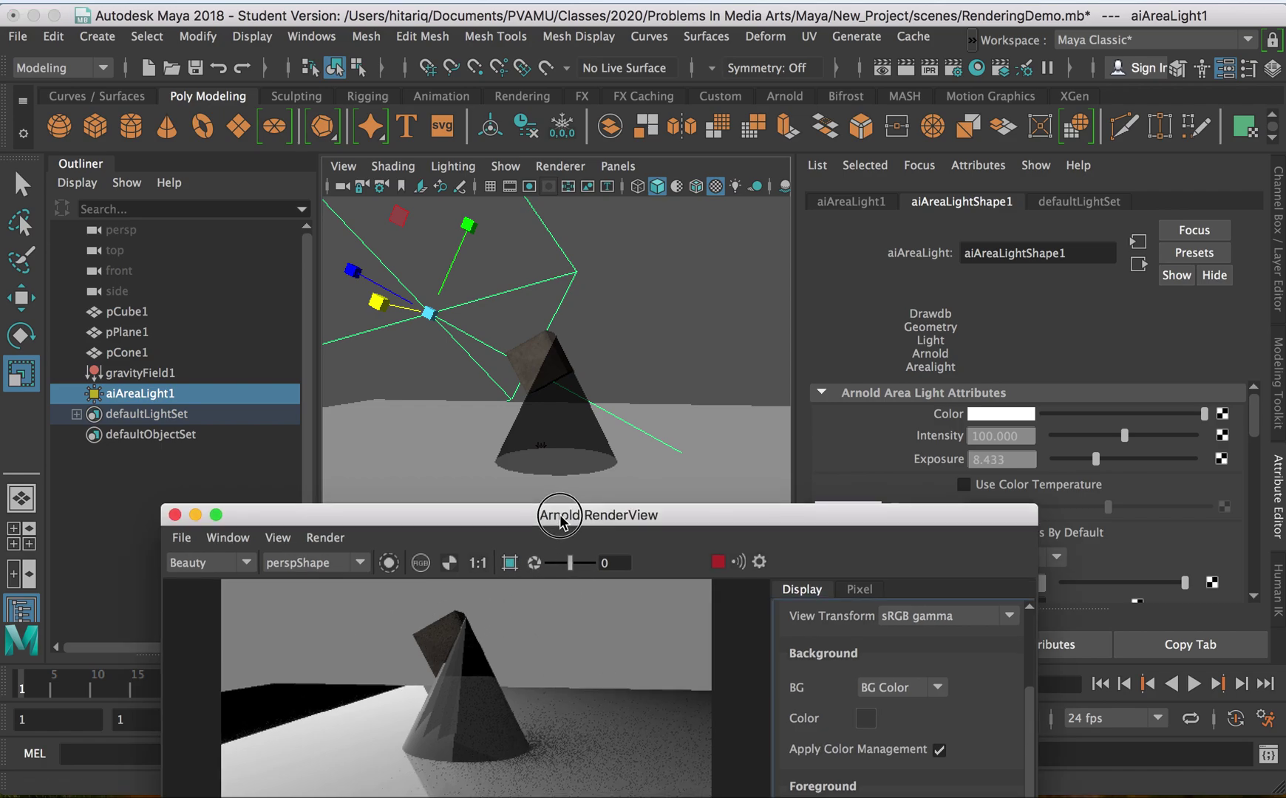
{"action": "left_click_drag", "start_coordinate": [560, 522], "coordinate": [535, 349]}
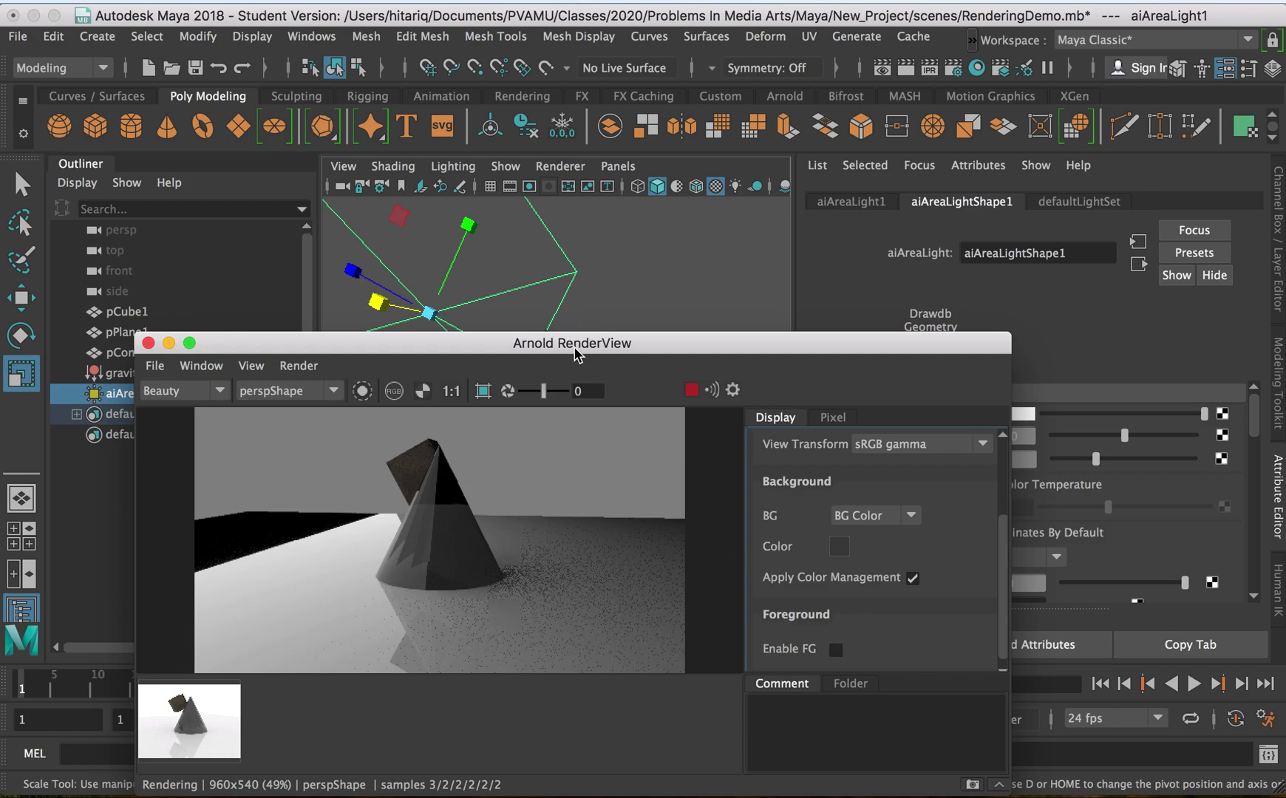
{"action": "left_click_drag", "start_coordinate": [576, 343], "coordinate": [643, 311]}
{"action": "mouse_move", "coordinate": [642, 310]}
{"action": "middle_mouse_down", "text": "alt"}
{"action": "mouse_move", "coordinate": [666, 311]}
{"action": "mouse_move", "coordinate": [666, 323]}
{"action": "middle_mouse_up", "text": "alt"}
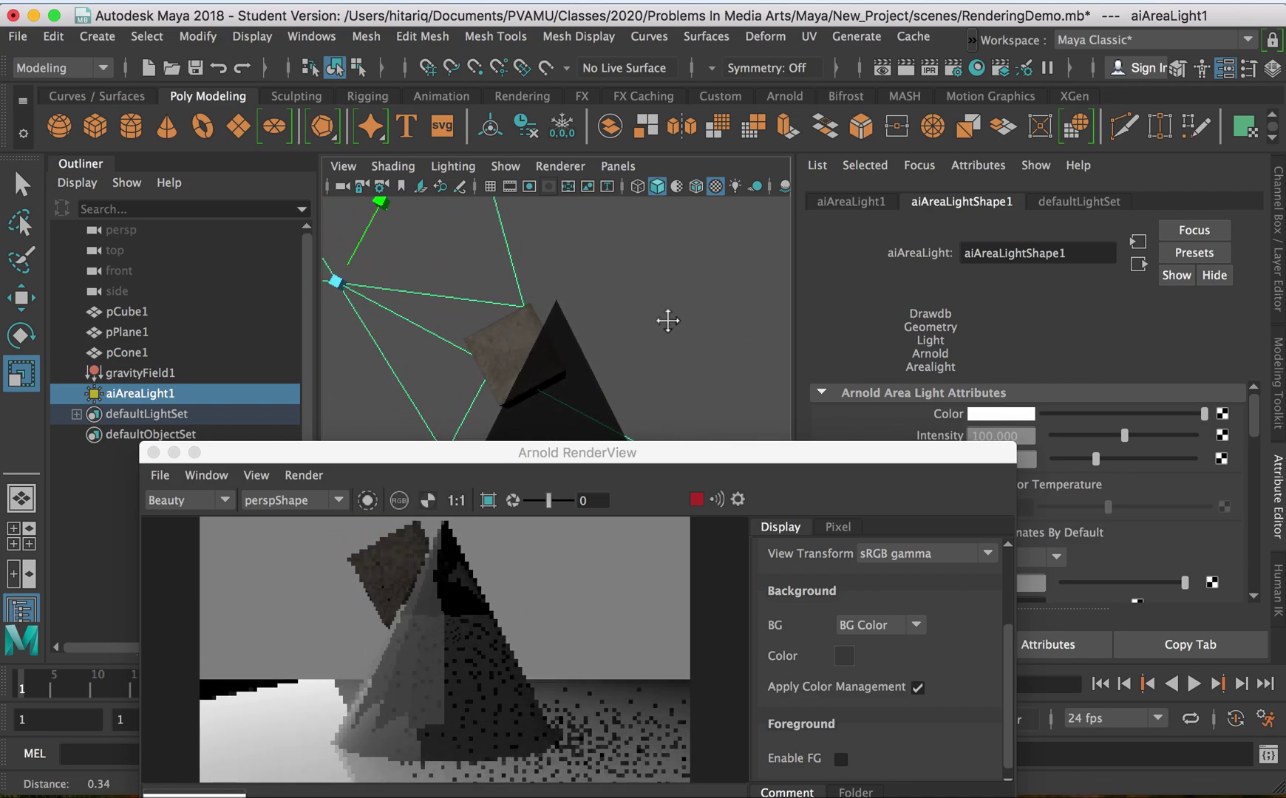
{"action": "left_click", "coordinate": [883, 625]}
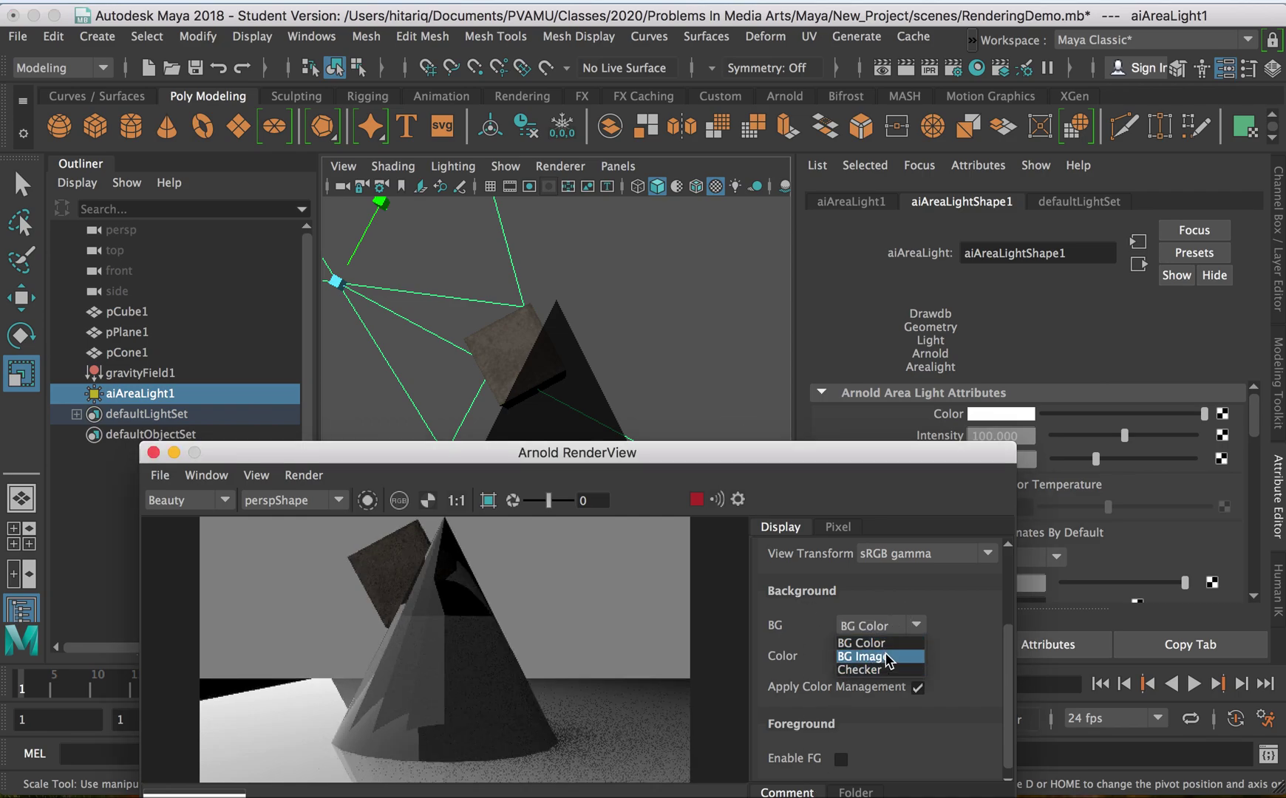
{"action": "left_click", "coordinate": [876, 449]}
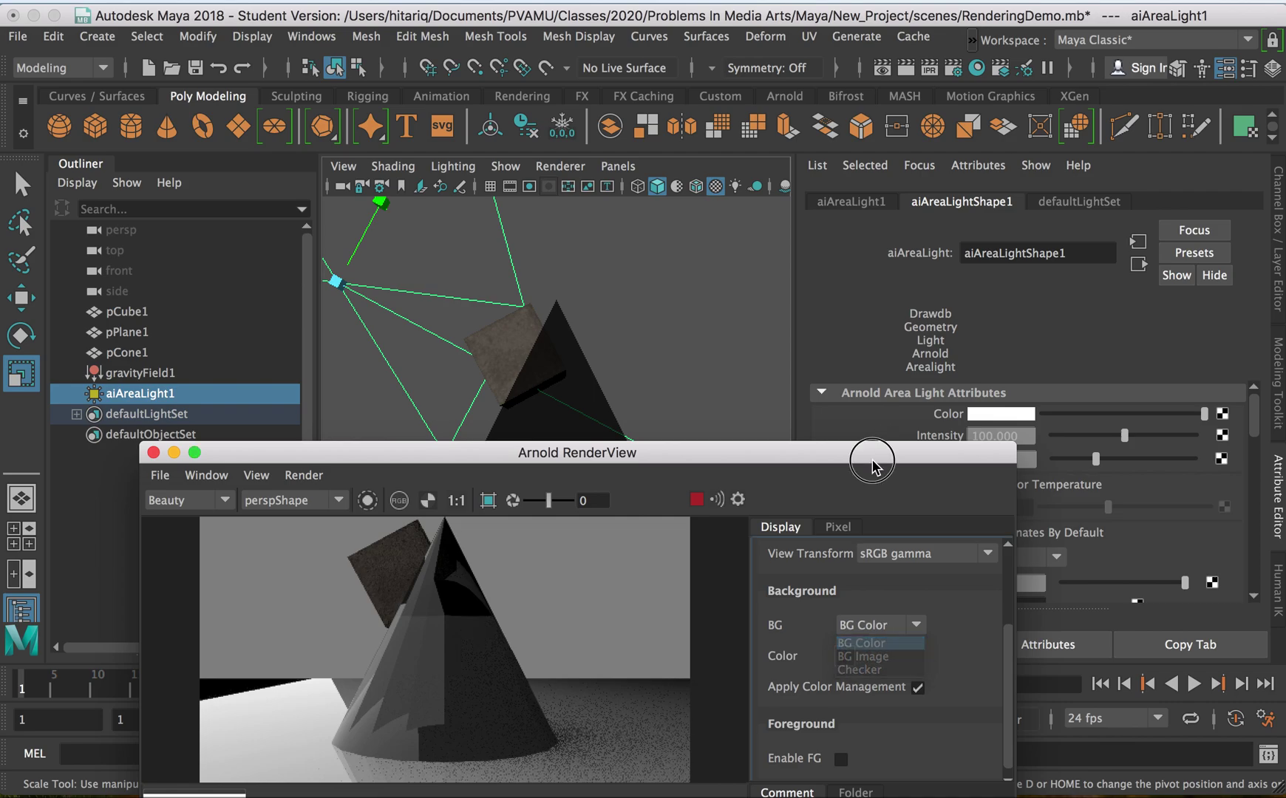
{"action": "left_click_drag", "start_coordinate": [871, 460], "coordinate": [910, 283]}
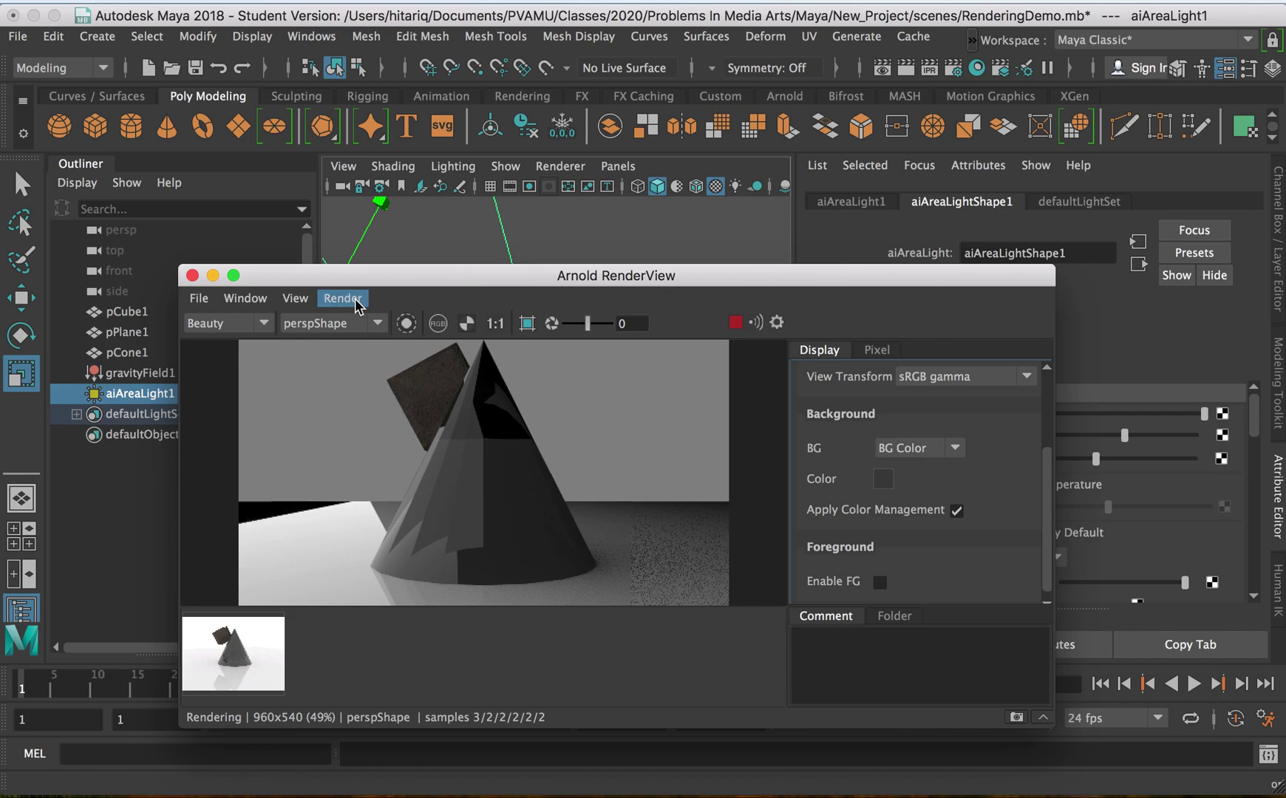
Store the render as Snapshot_2, compare it with the first snapshot, then return to live.
{"action": "left_click", "coordinate": [295, 298]}
{"action": "mouse_move", "coordinate": [268, 297]}
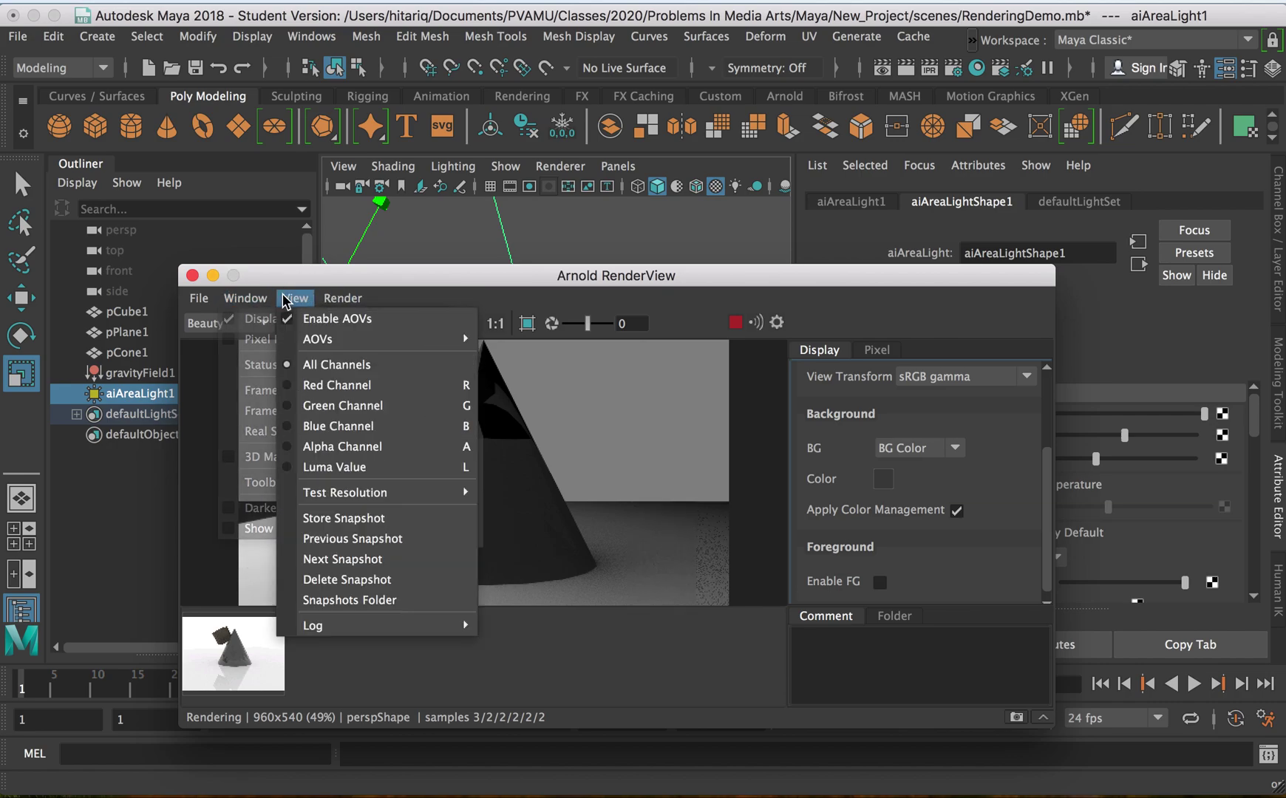
{"action": "left_click", "coordinate": [362, 526]}
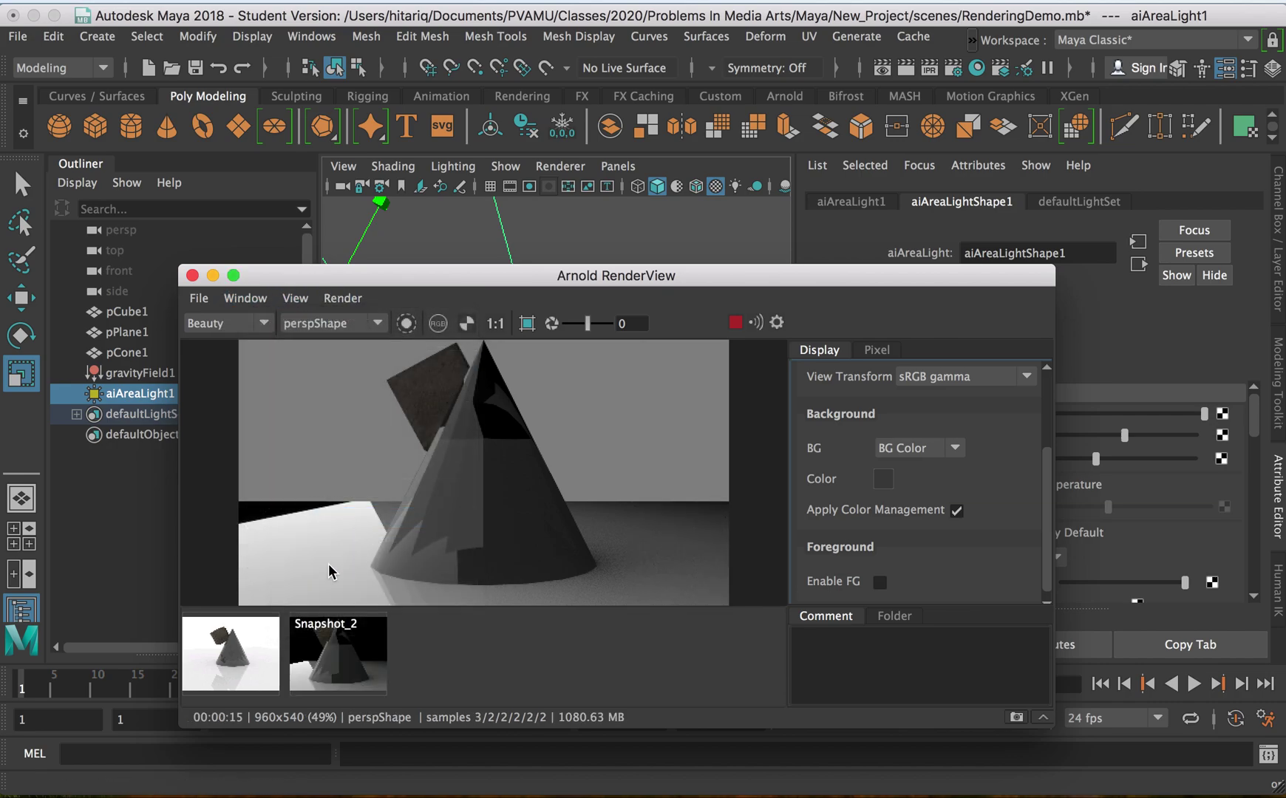
{"action": "left_click", "coordinate": [323, 652]}
{"action": "left_click", "coordinate": [252, 654]}
{"action": "left_click", "coordinate": [326, 656]}
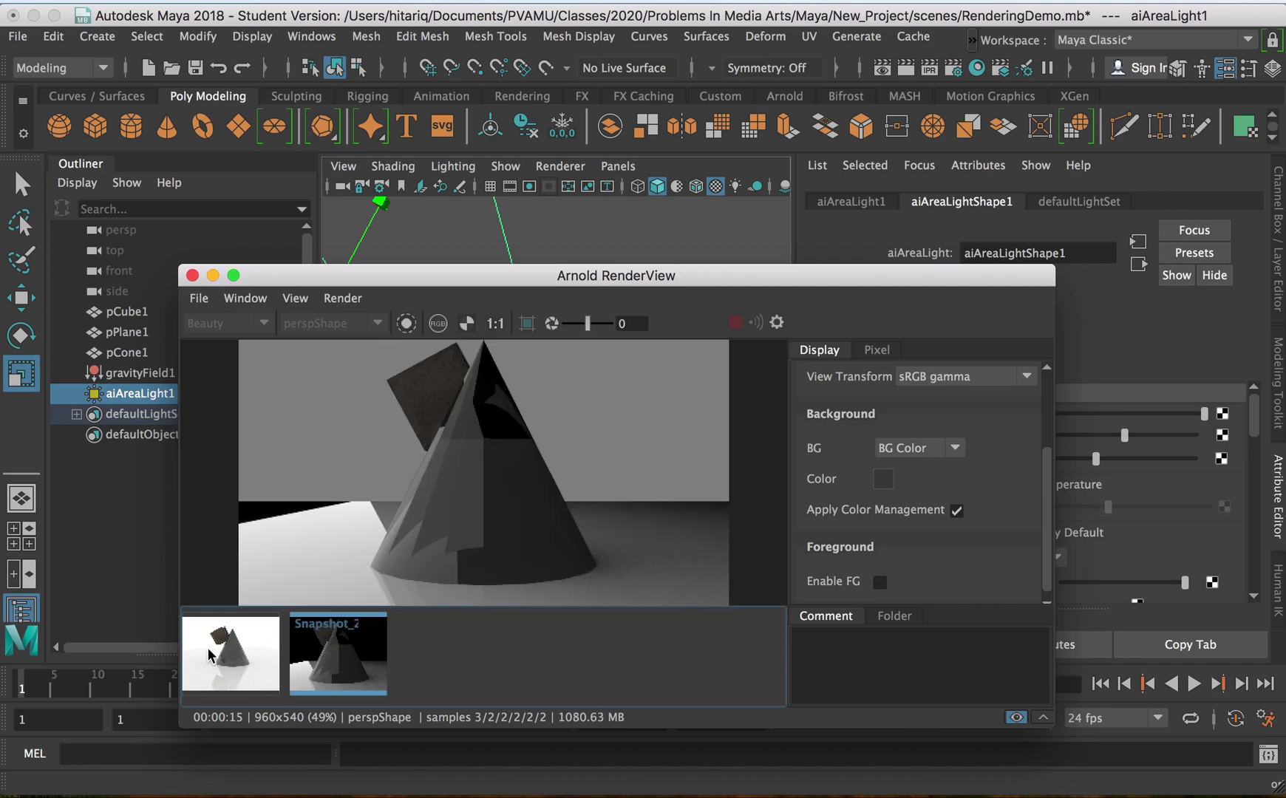
{"action": "left_click", "coordinate": [209, 656]}
{"action": "left_click", "coordinate": [342, 654]}
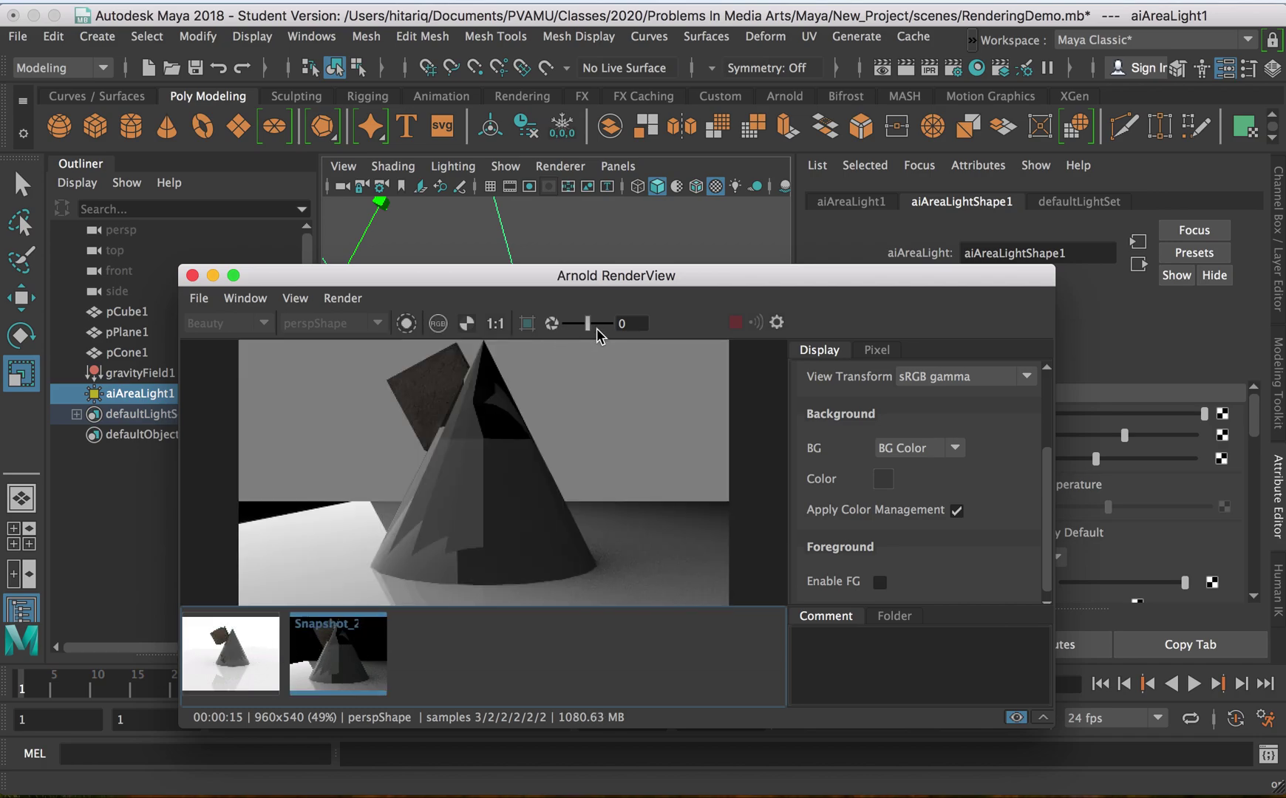
{"action": "left_click", "coordinate": [362, 657]}
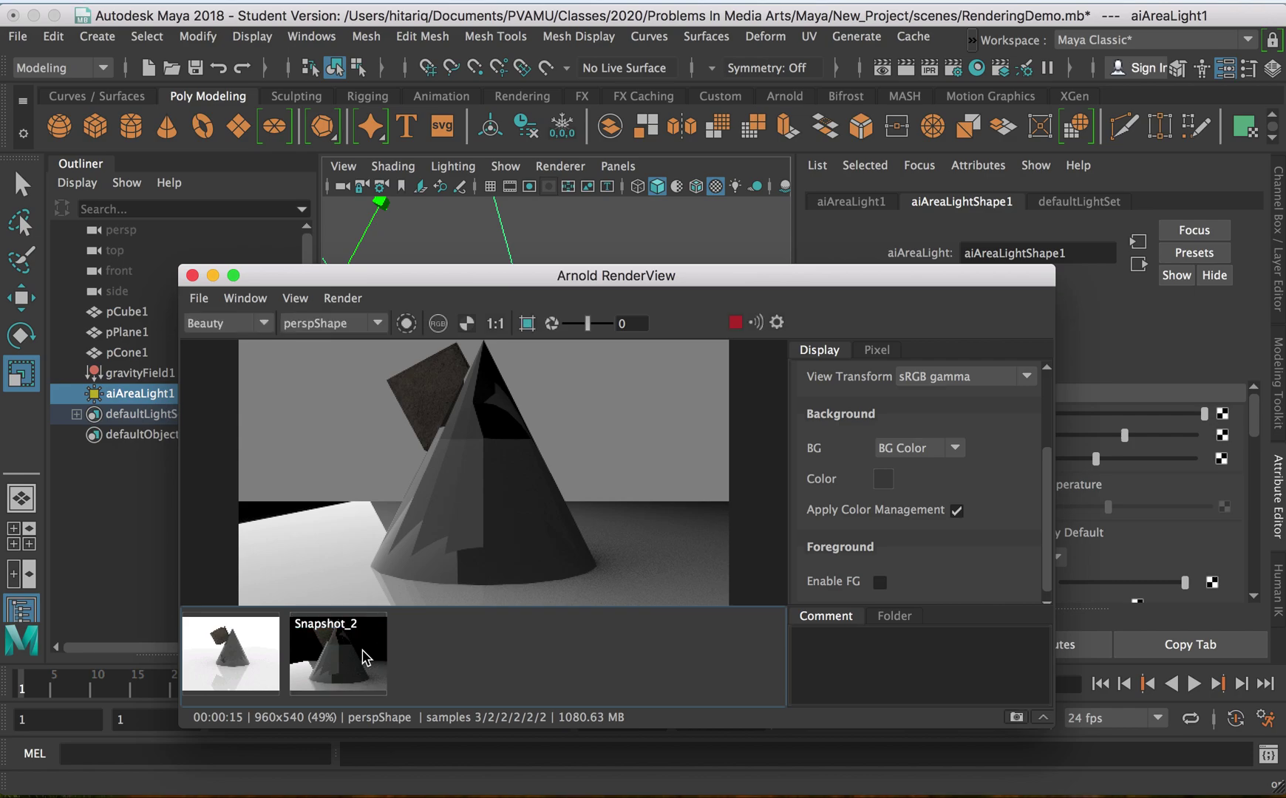
{"action": "left_click_drag", "start_coordinate": [567, 264], "coordinate": [628, 251], "text": "alt"}
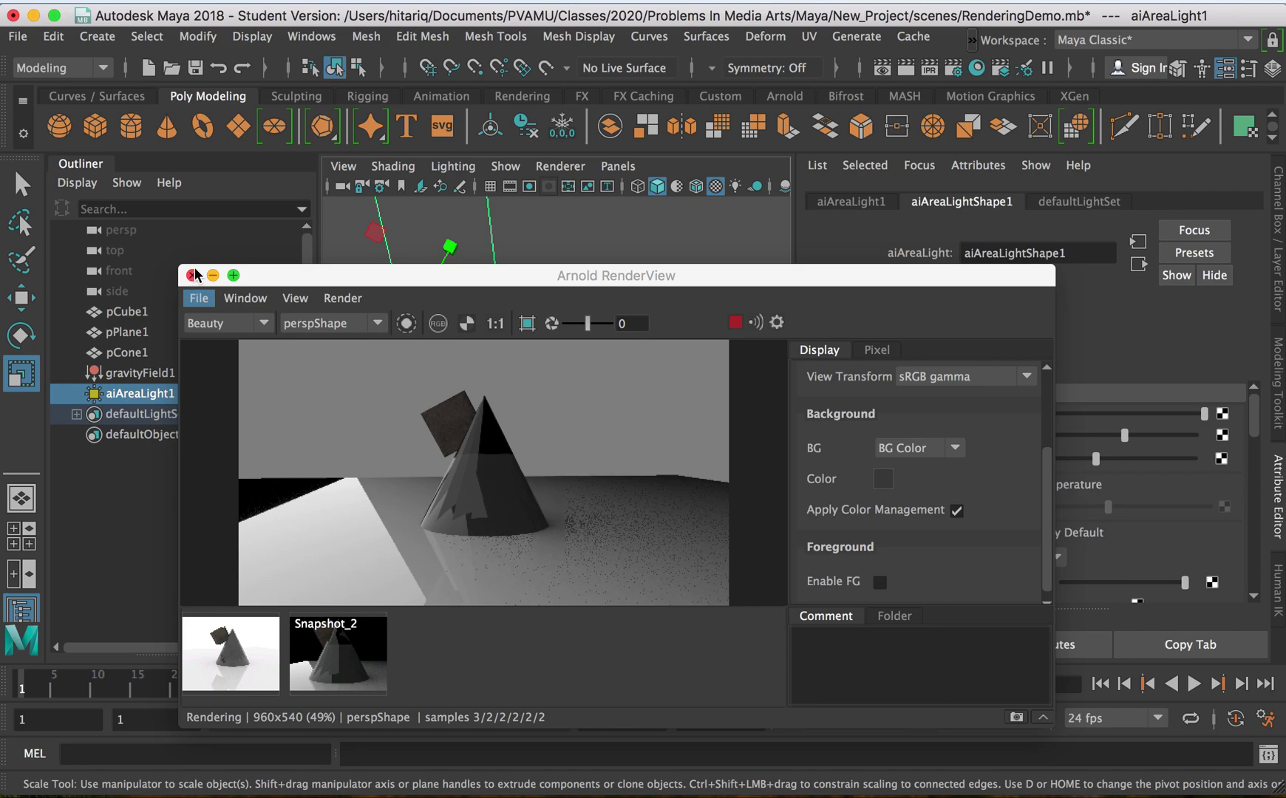
Close the Arnold RenderView, then locate Arnold RenderView under the >> overflow's Arnold menu without reopening it.
{"action": "left_click", "coordinate": [193, 275]}
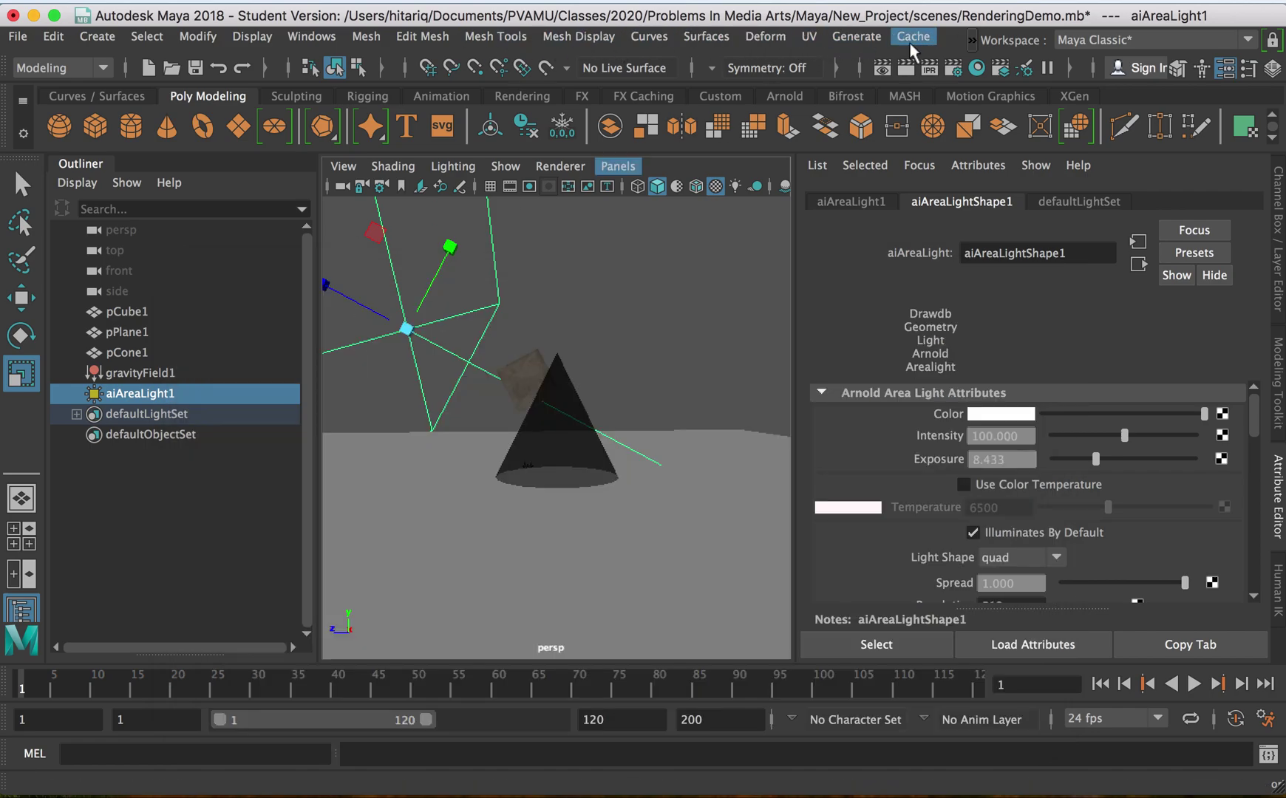
{"action": "left_click", "coordinate": [971, 40]}
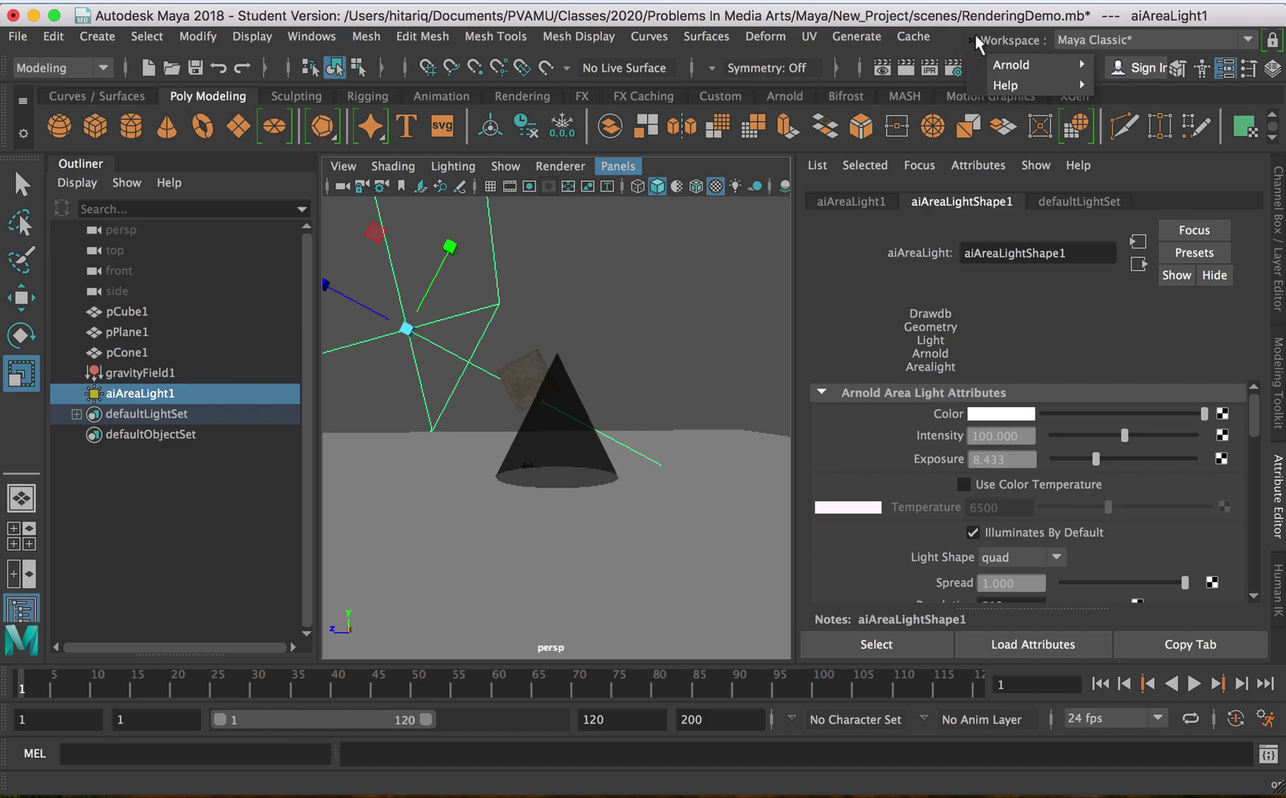
{"action": "left_click", "coordinate": [973, 39]}
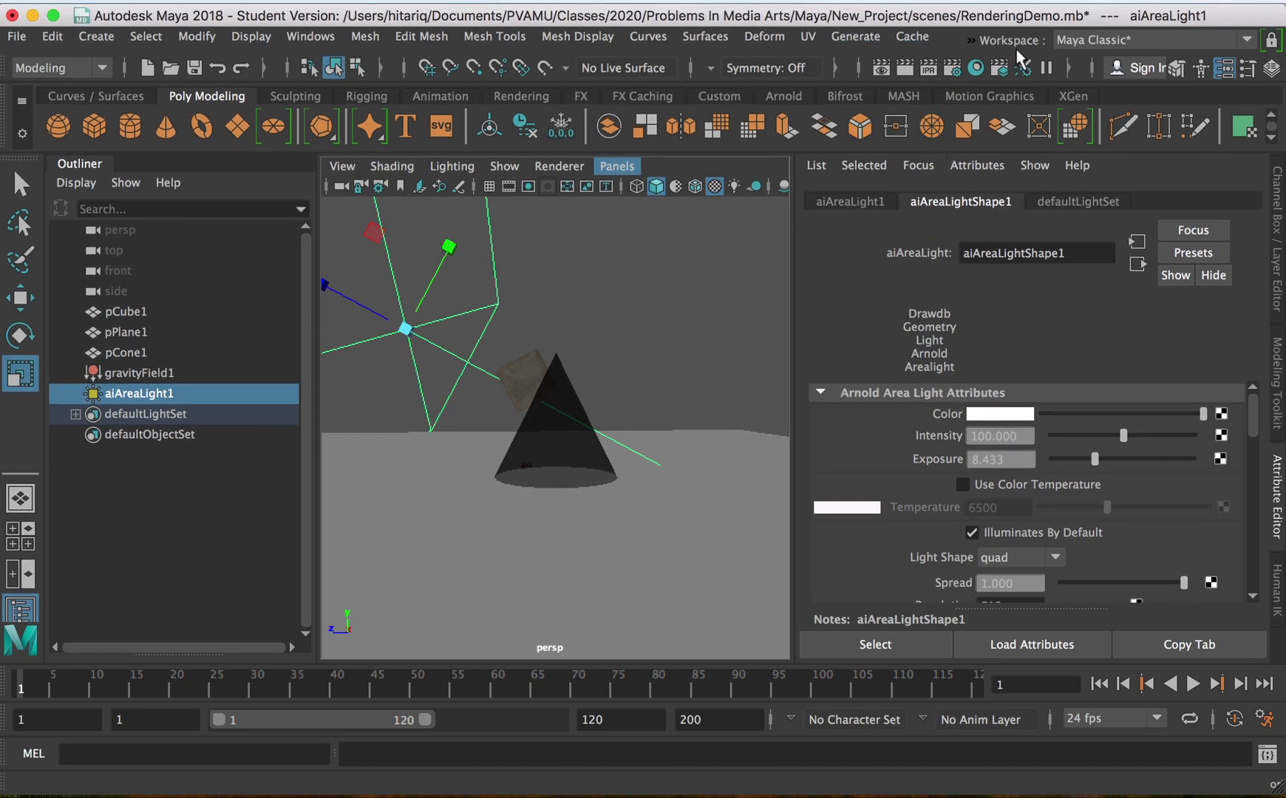
{"action": "left_click", "coordinate": [971, 41]}
{"action": "mouse_move", "coordinate": [1035, 65]}
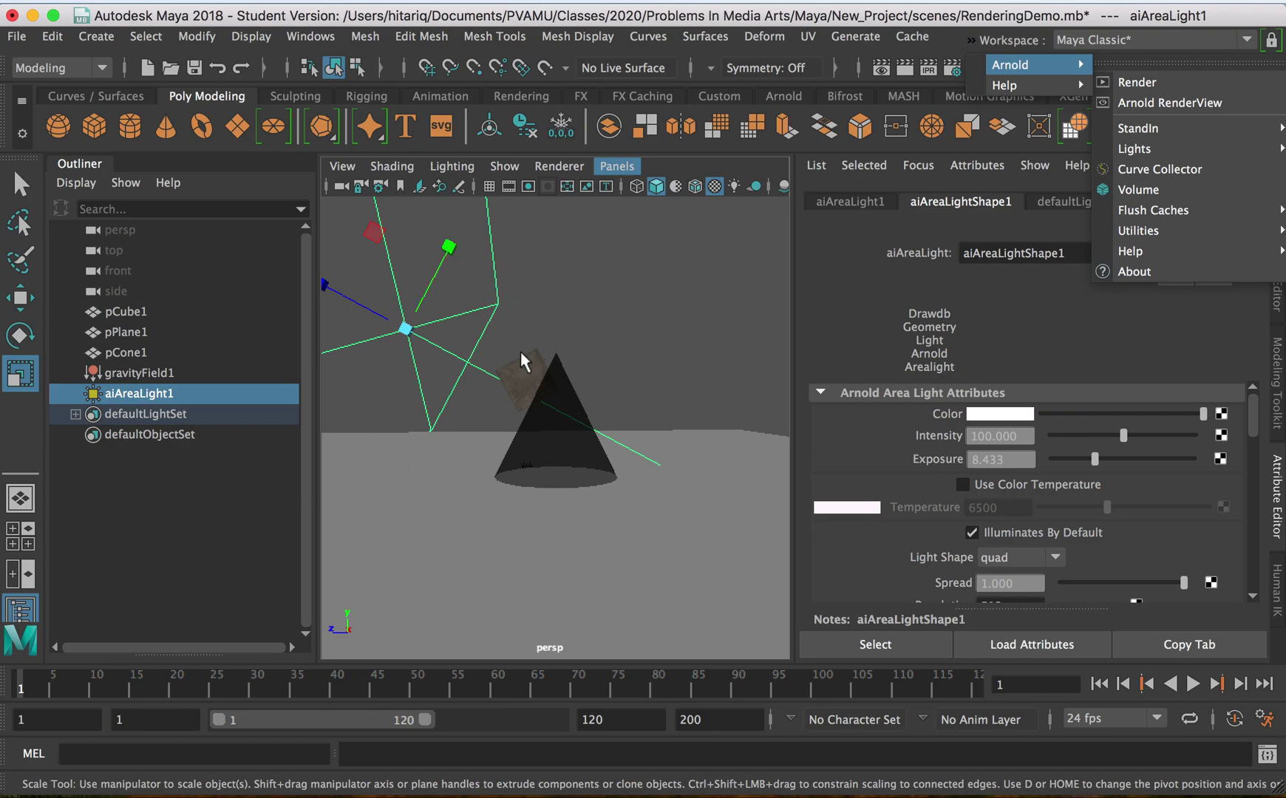
{"action": "left_click", "coordinate": [972, 42]}
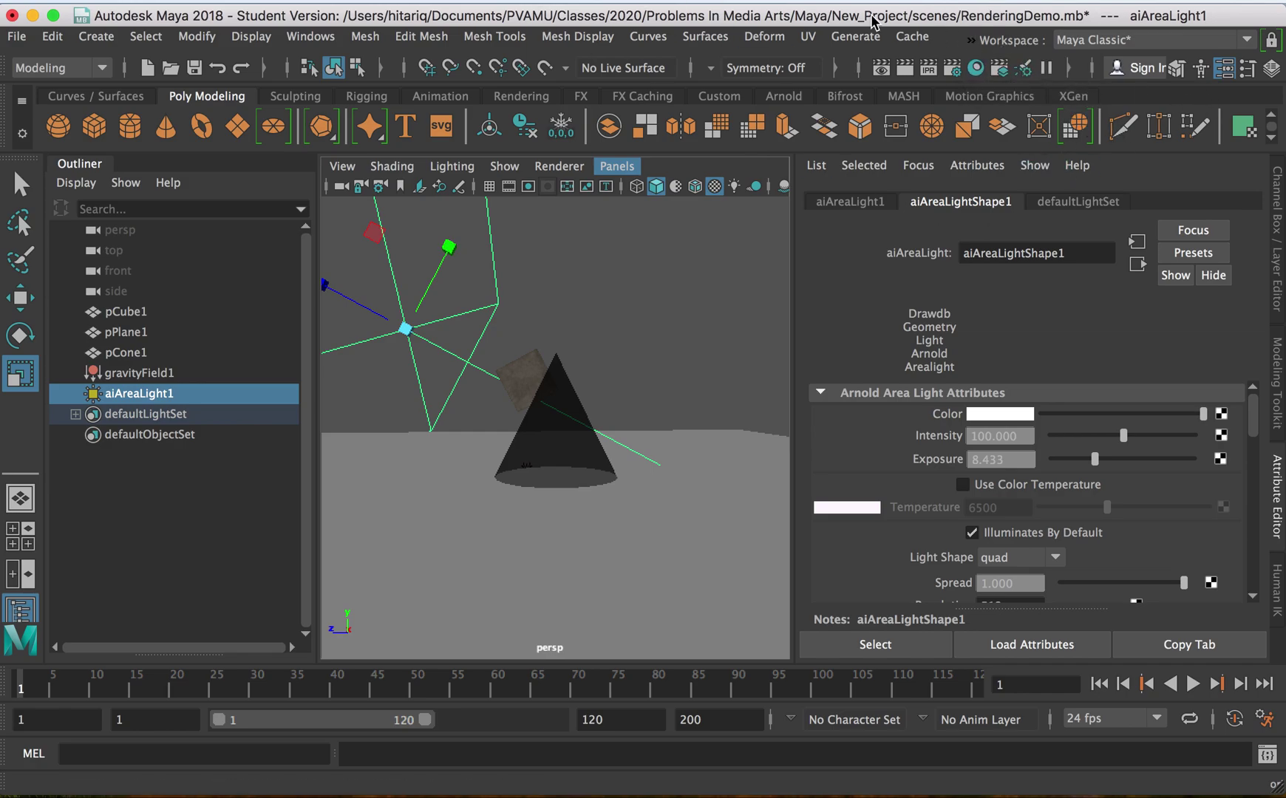